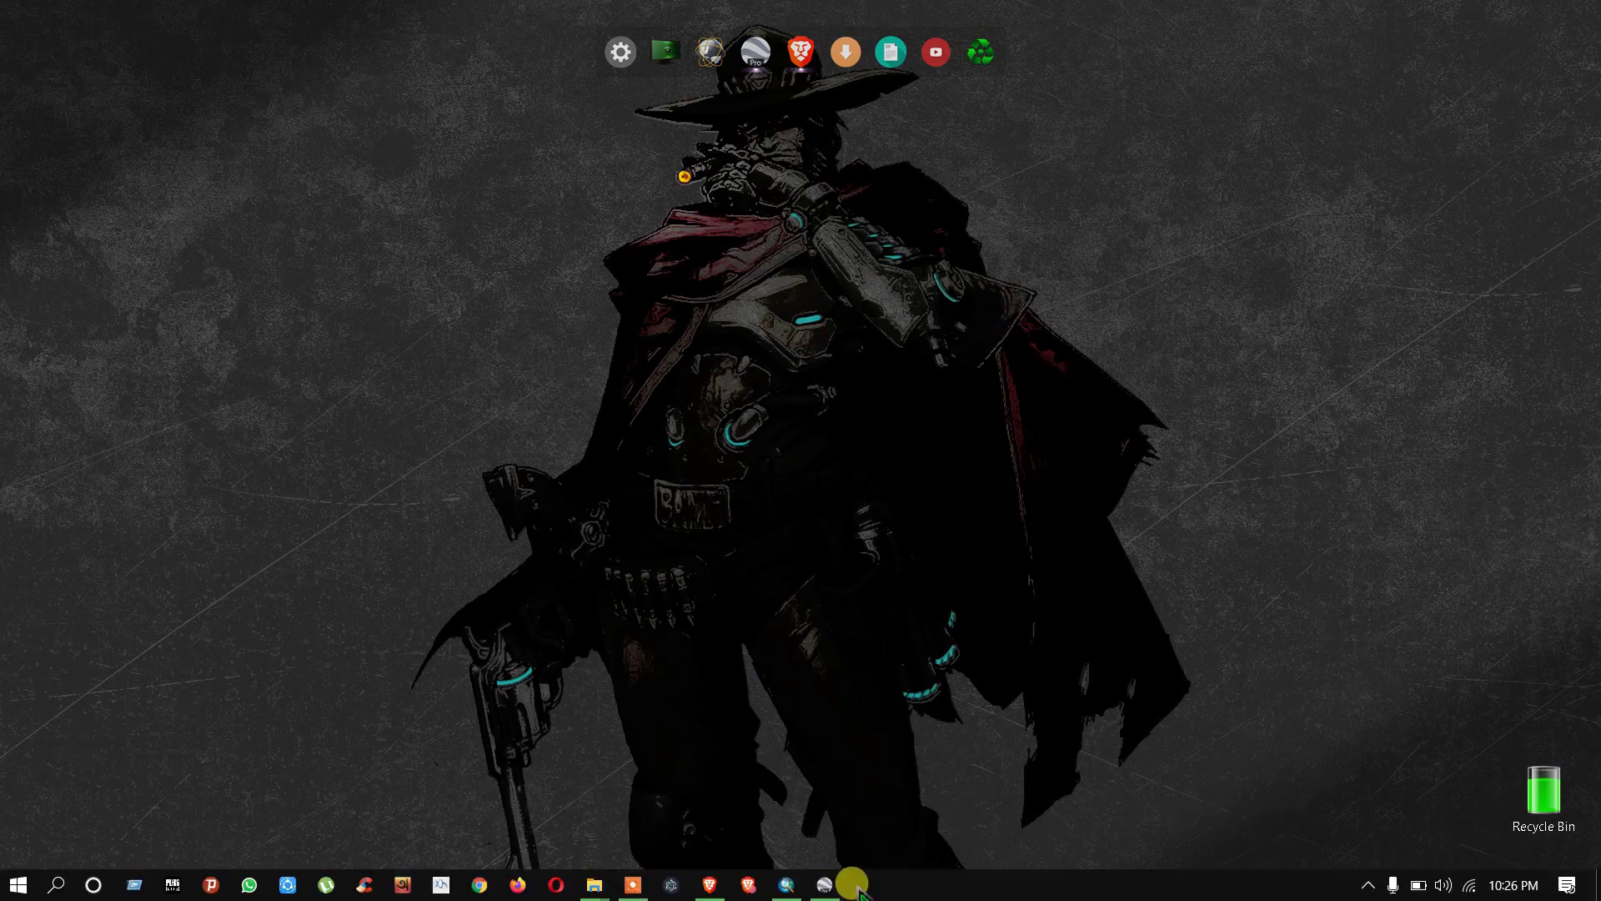
- Switch to Google Earth Pro and search for the place "kaptai"
mouse_move(829, 882)
click(834, 833)
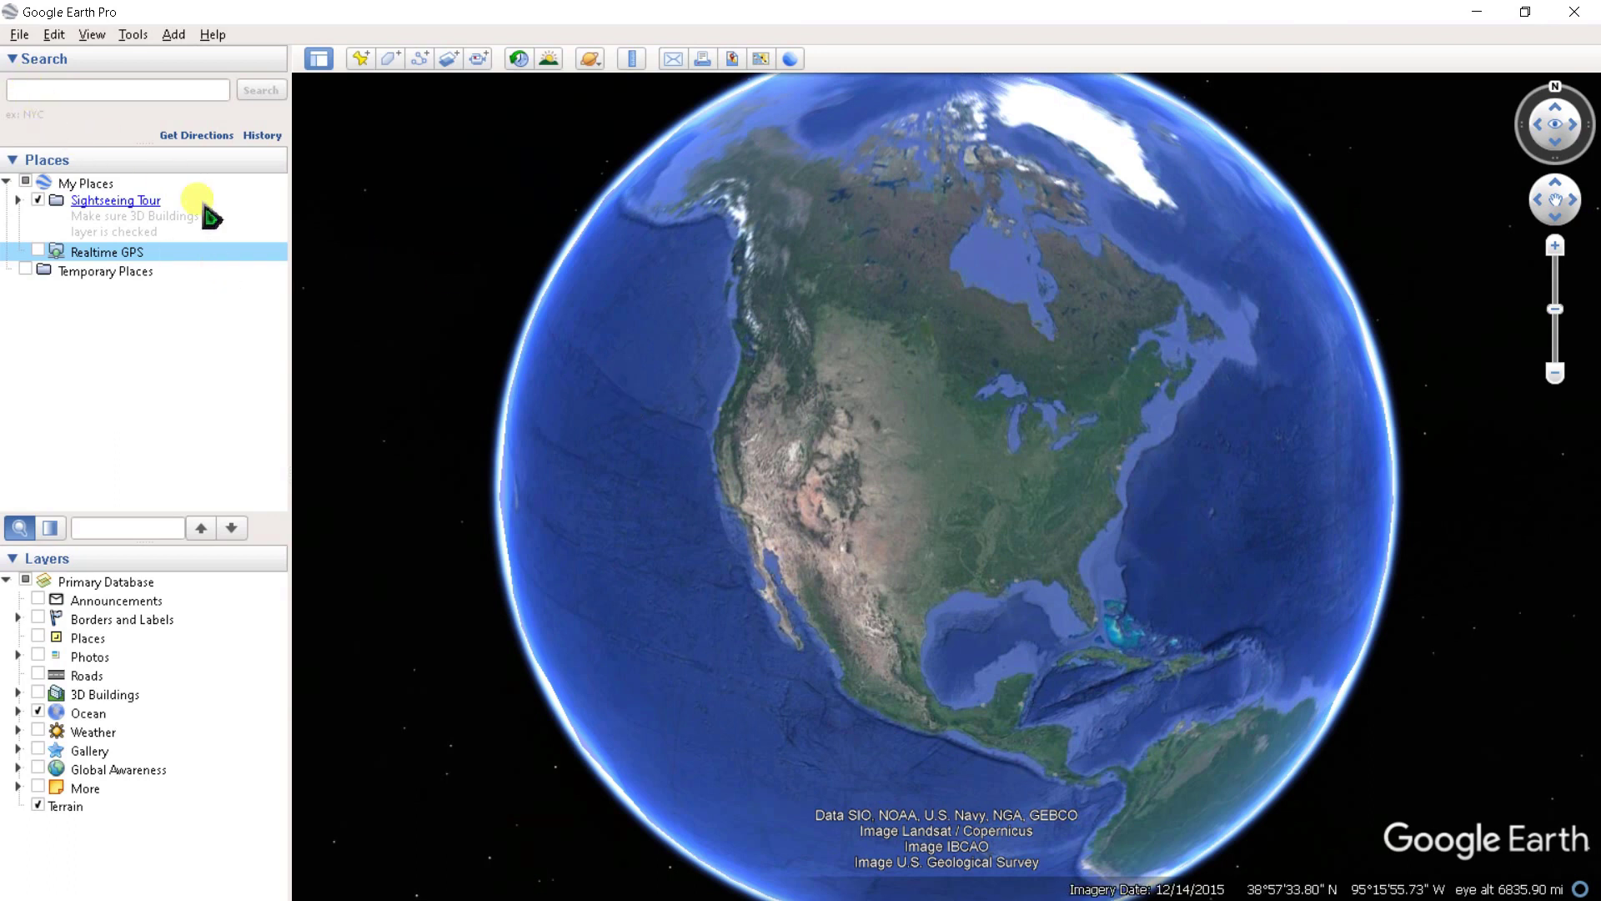
click(85, 91)
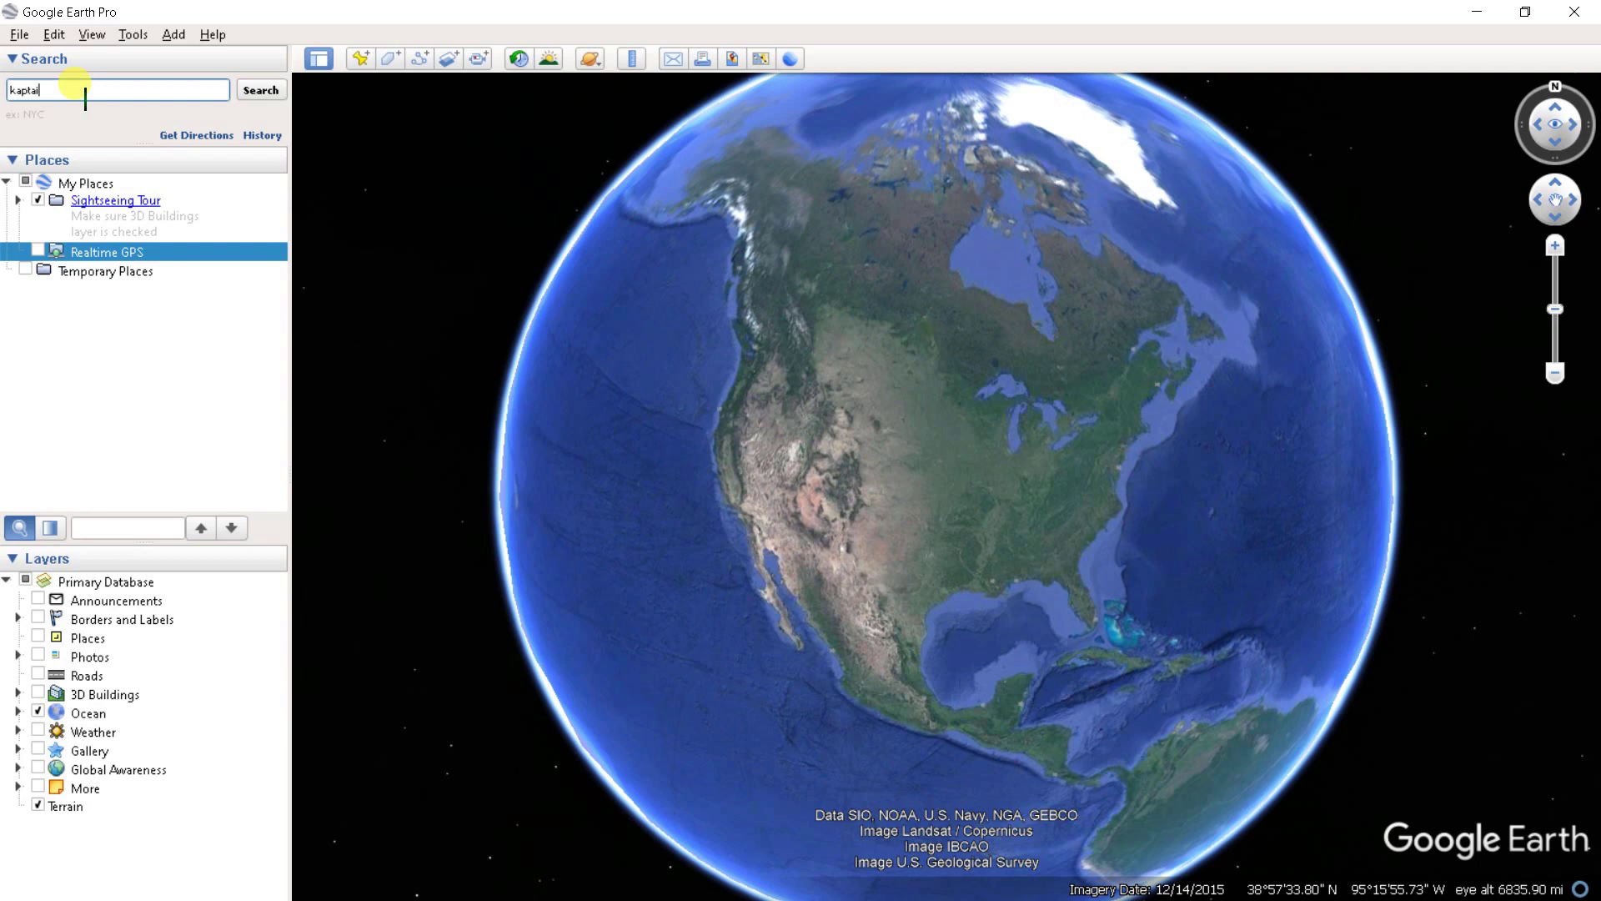
click(258, 94)
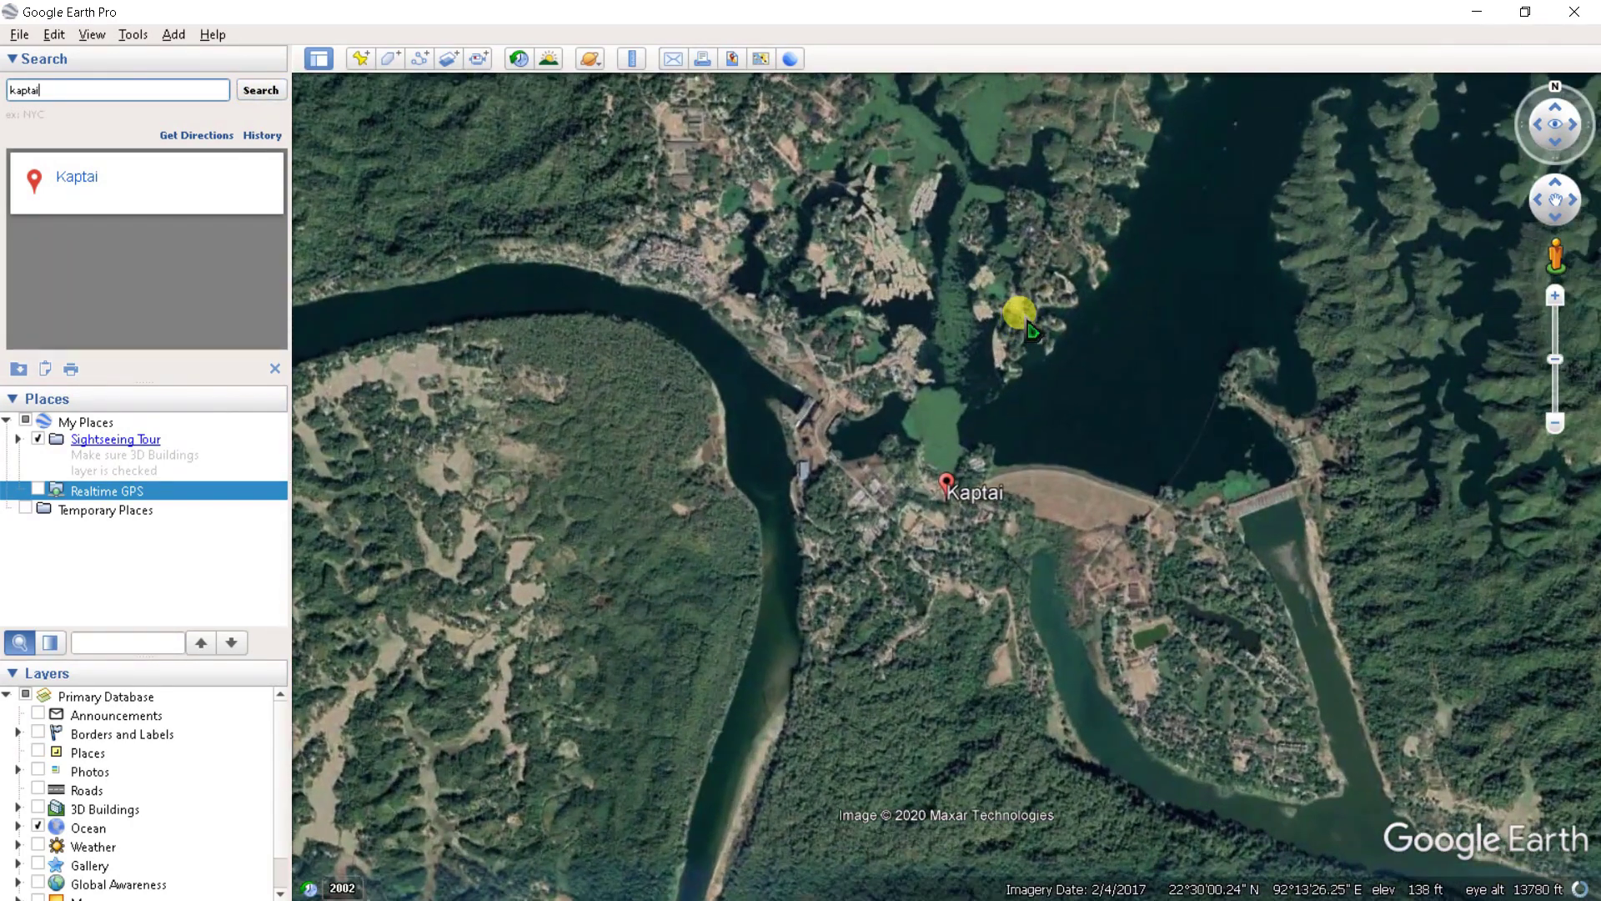
- Add a new path and trace a dense freehand grid of crossing lines over the lake and hills north-east of the Kaptai marker
drag(1055, 309, 858, 422)
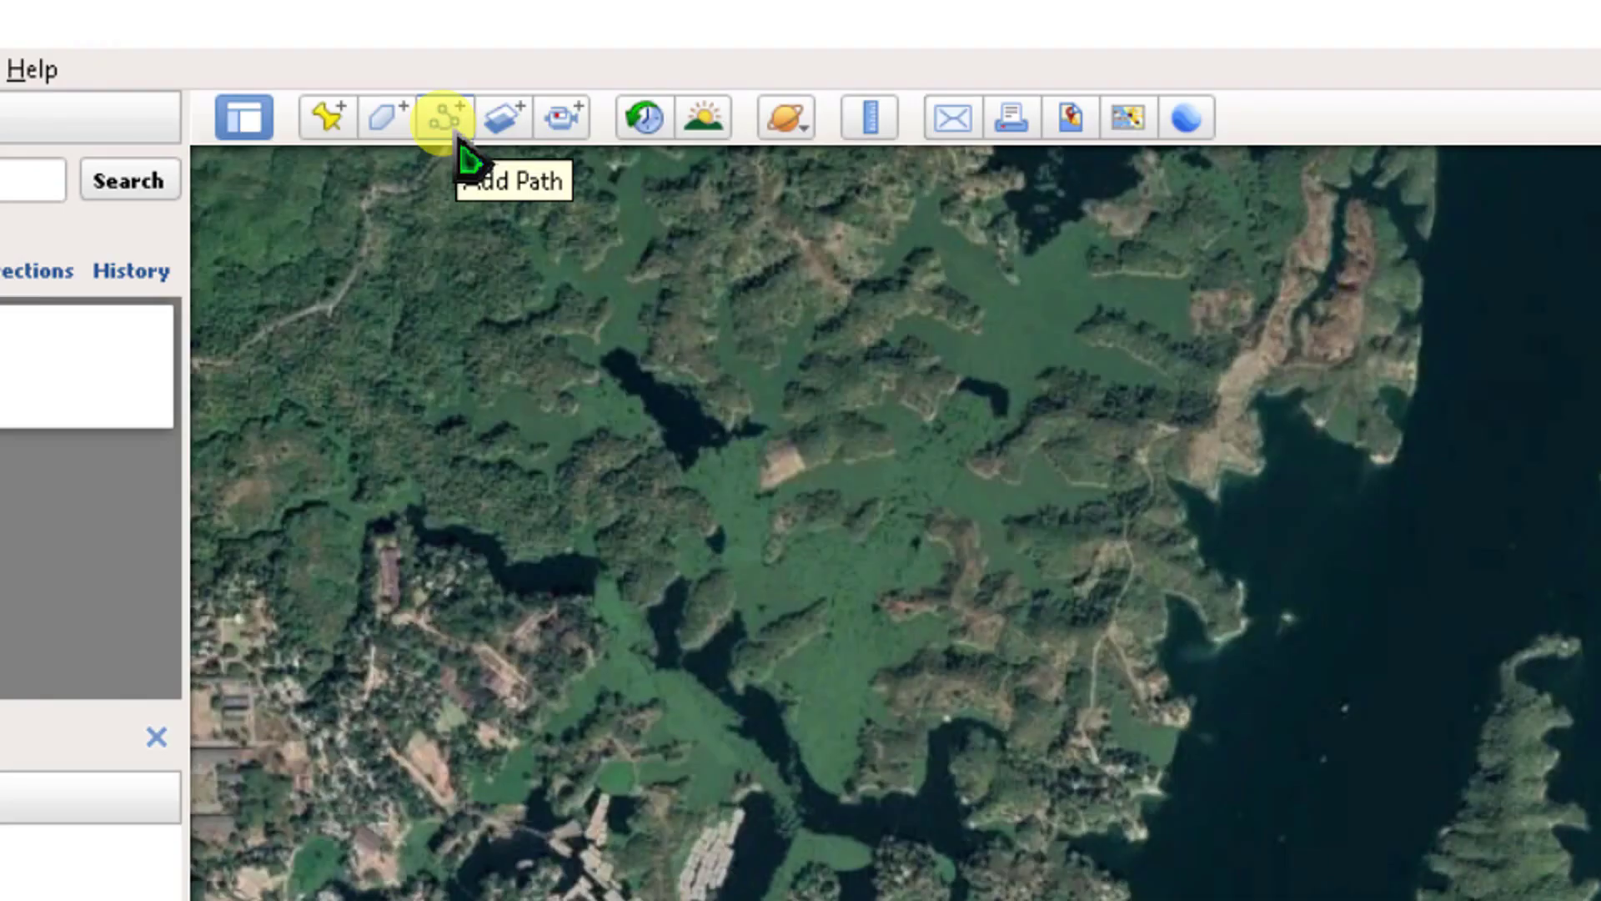
click(460, 148)
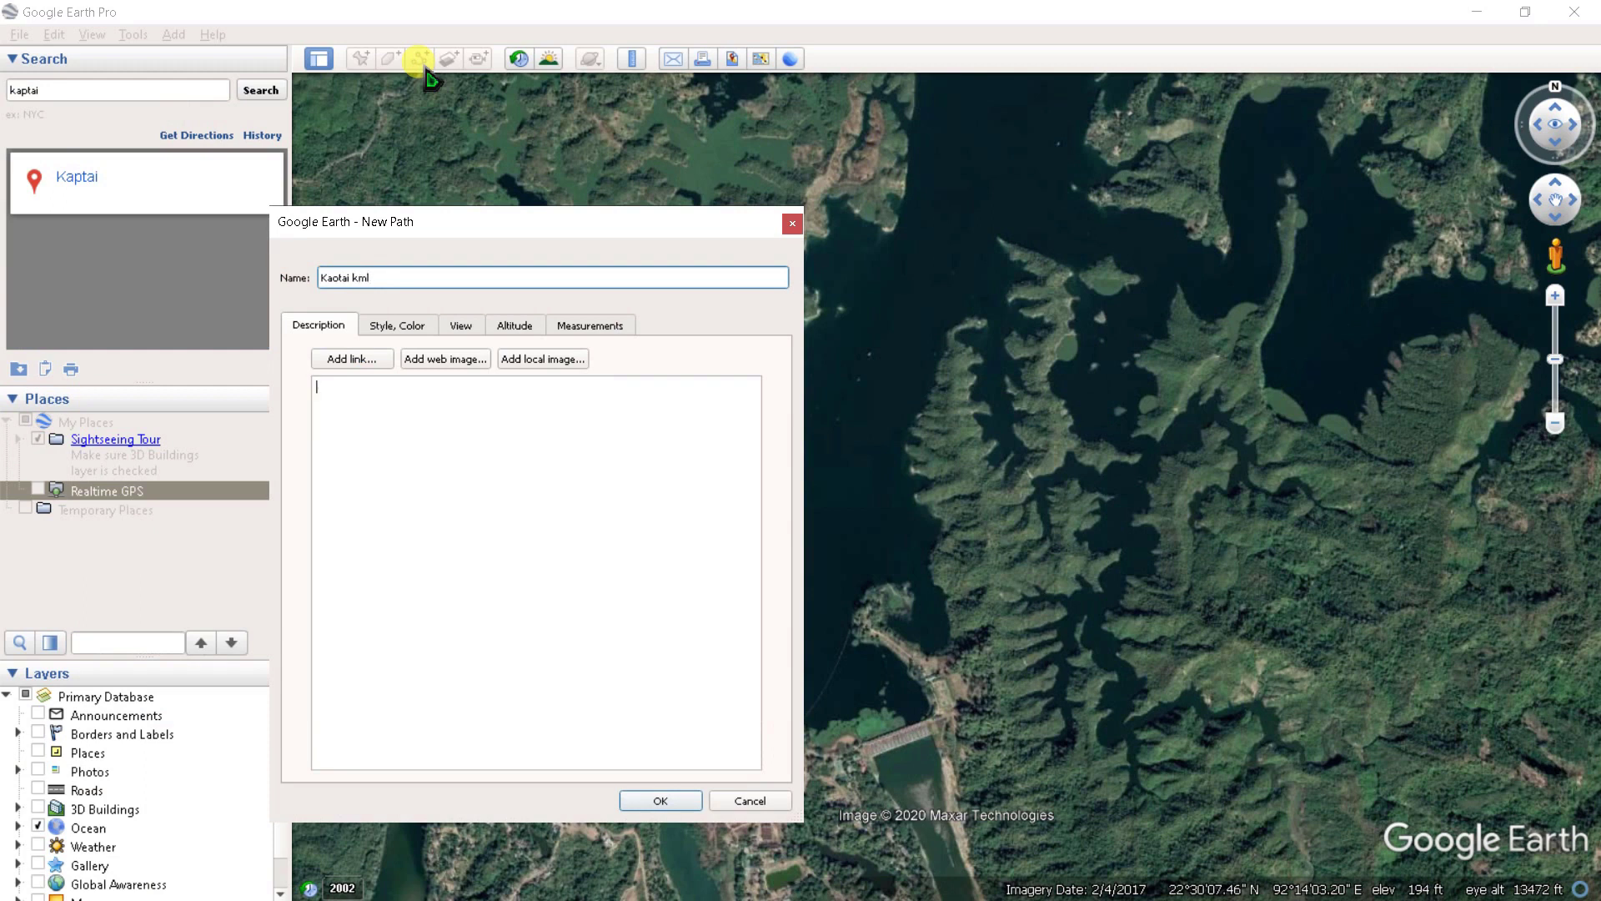
drag(534, 227, 9, 290)
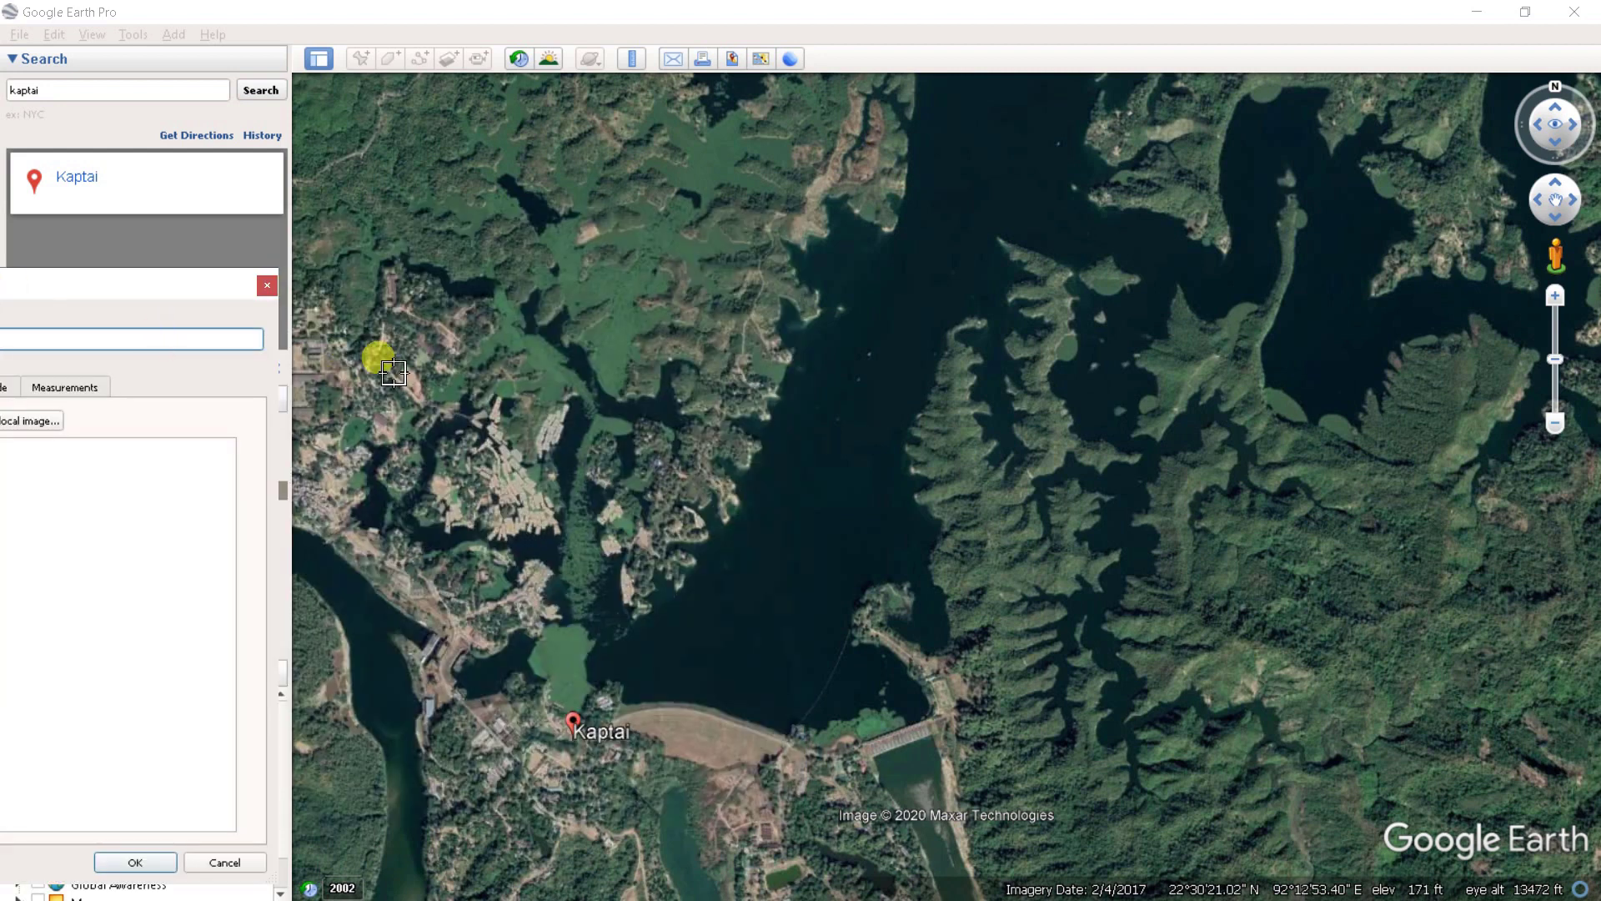
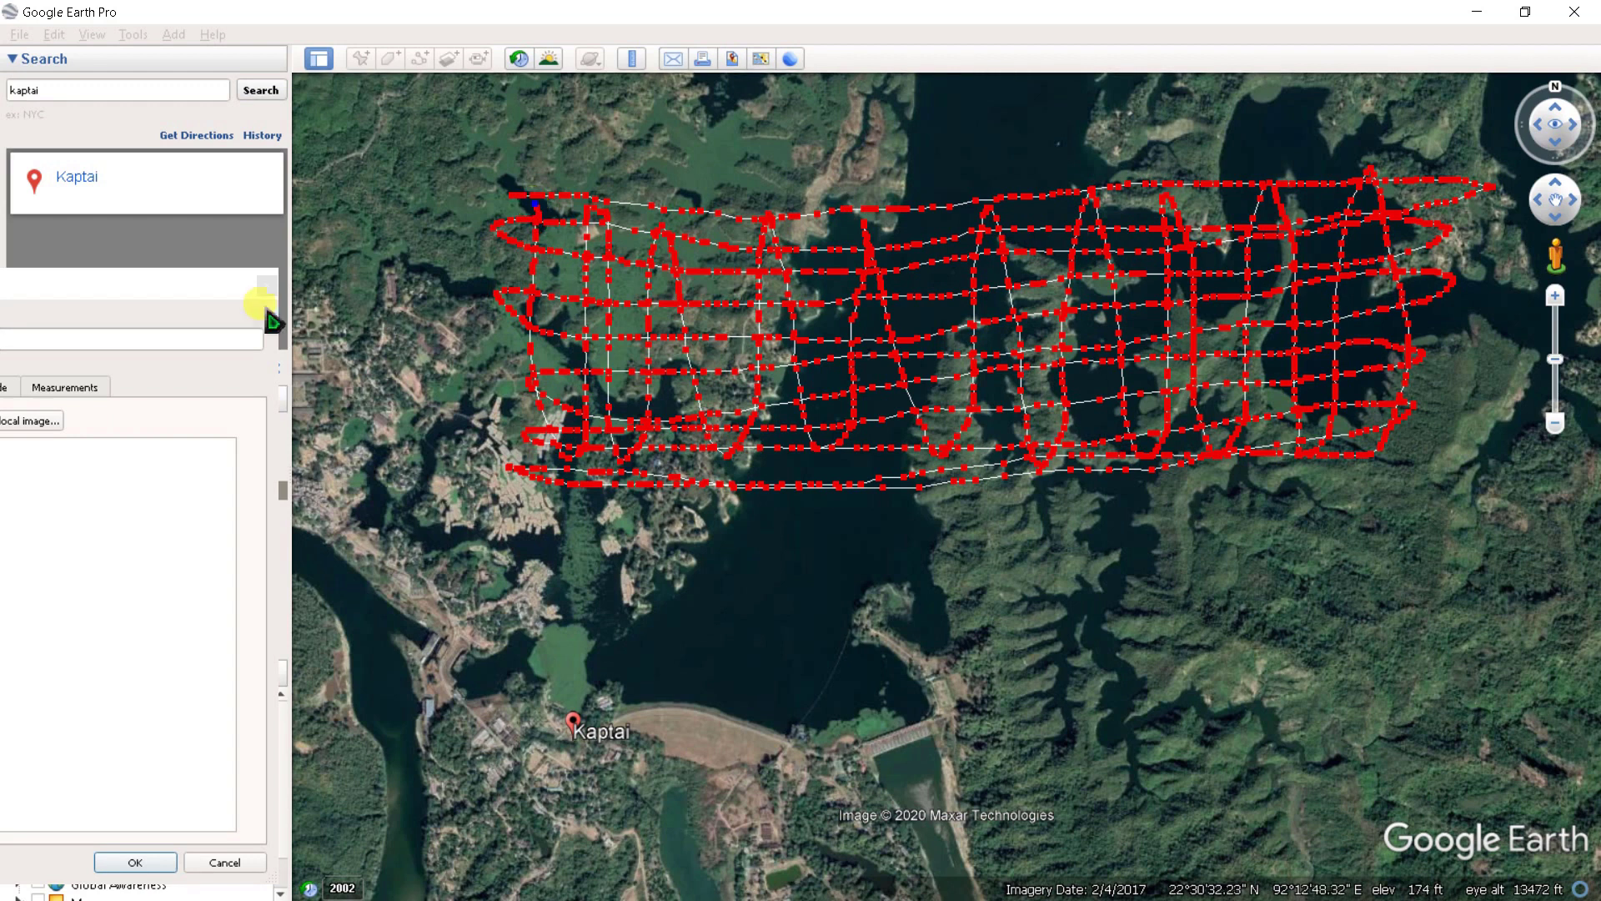
- Correct the new path's name to "Kaptai kml" and finish the path
click(134, 284)
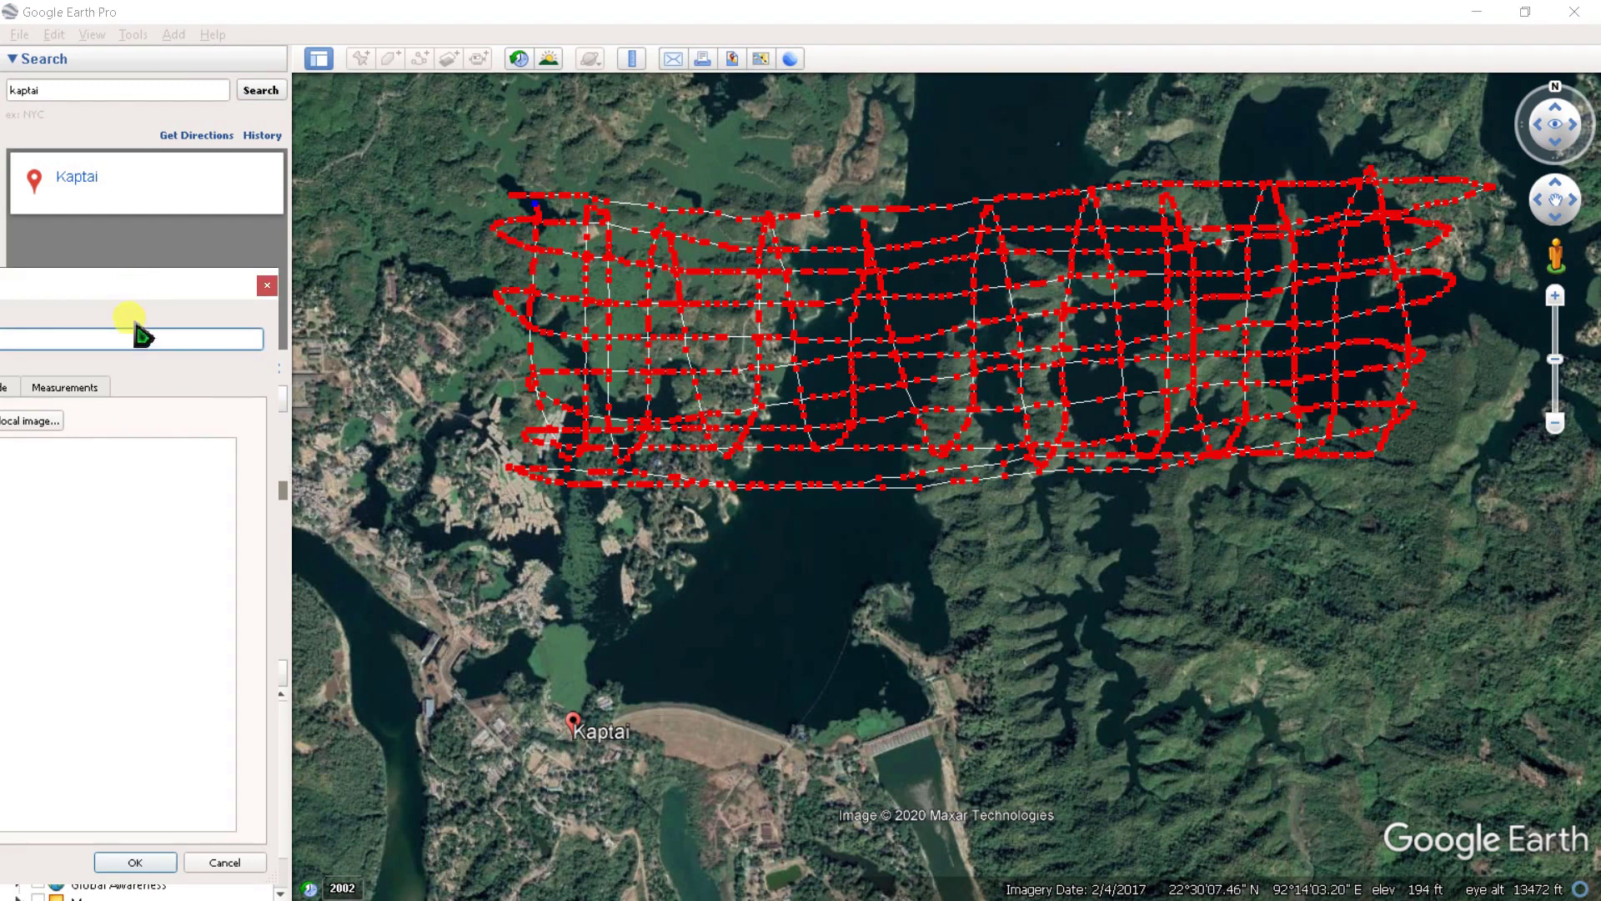
drag(113, 298, 476, 219)
click(177, 259)
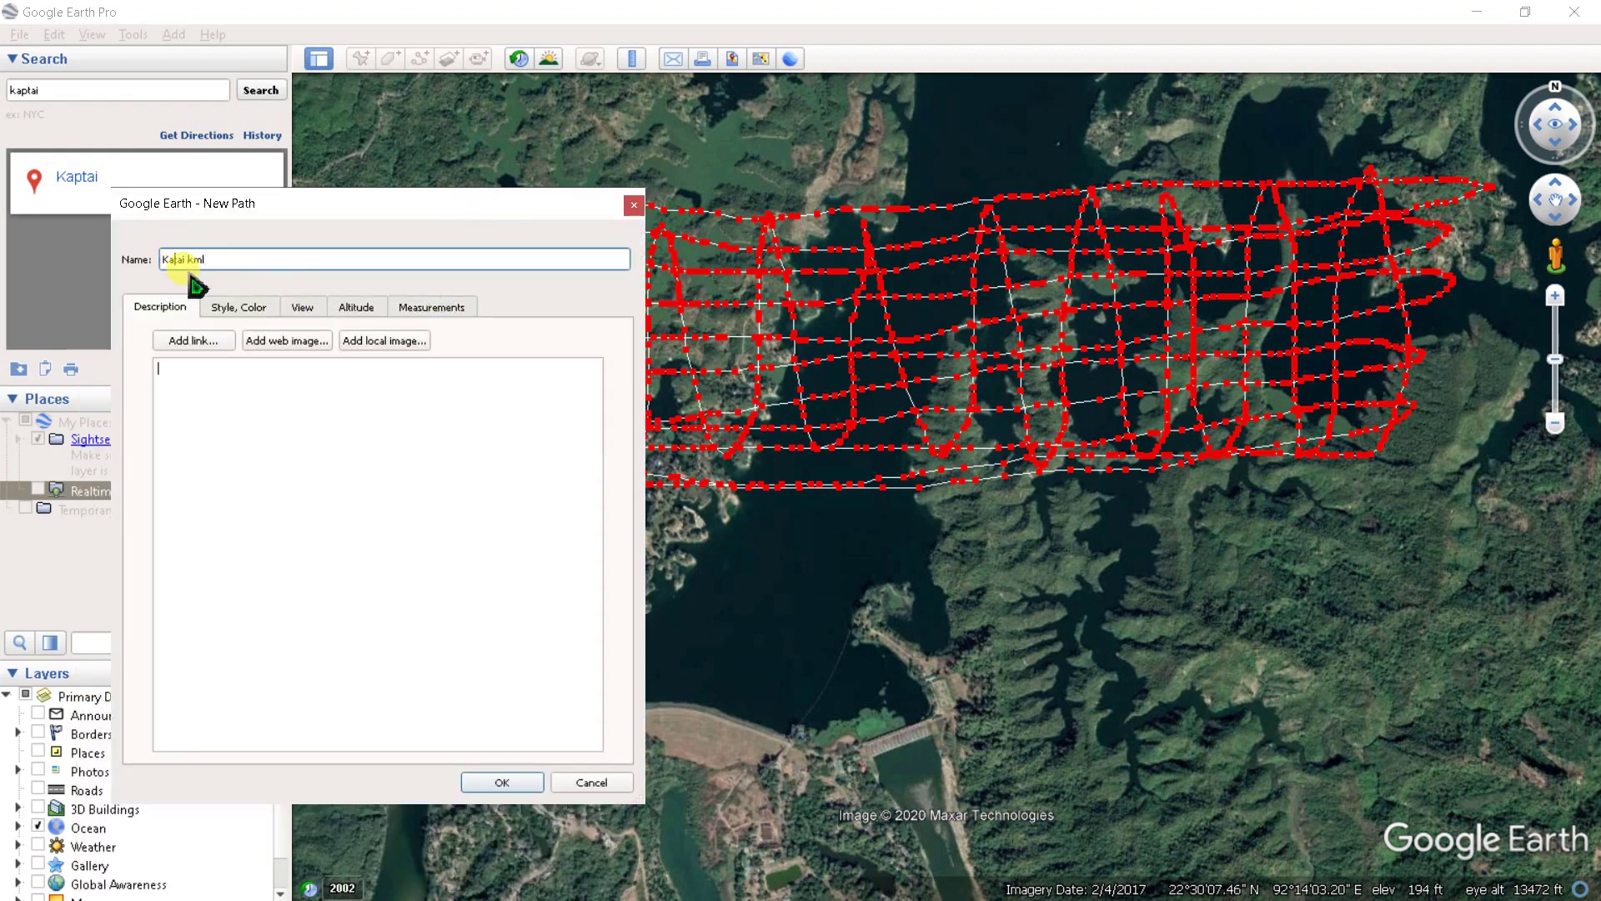
click(502, 780)
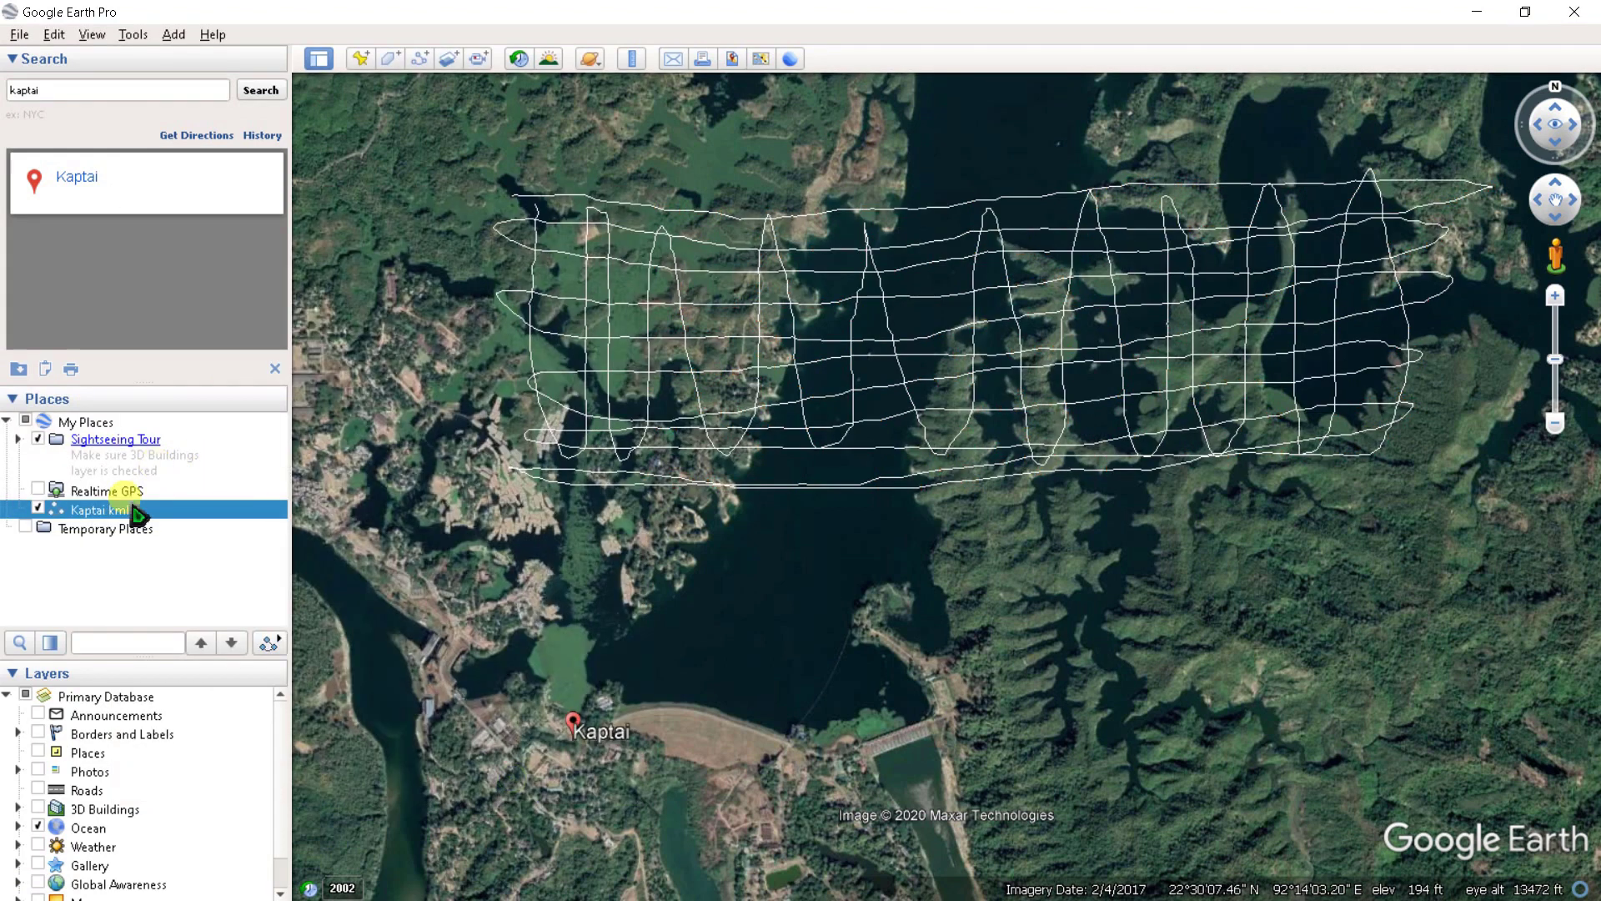
- Save the Kaptai kml path to the google earth folder as a Kml file named "Kaptai kml"
right_click(93, 520)
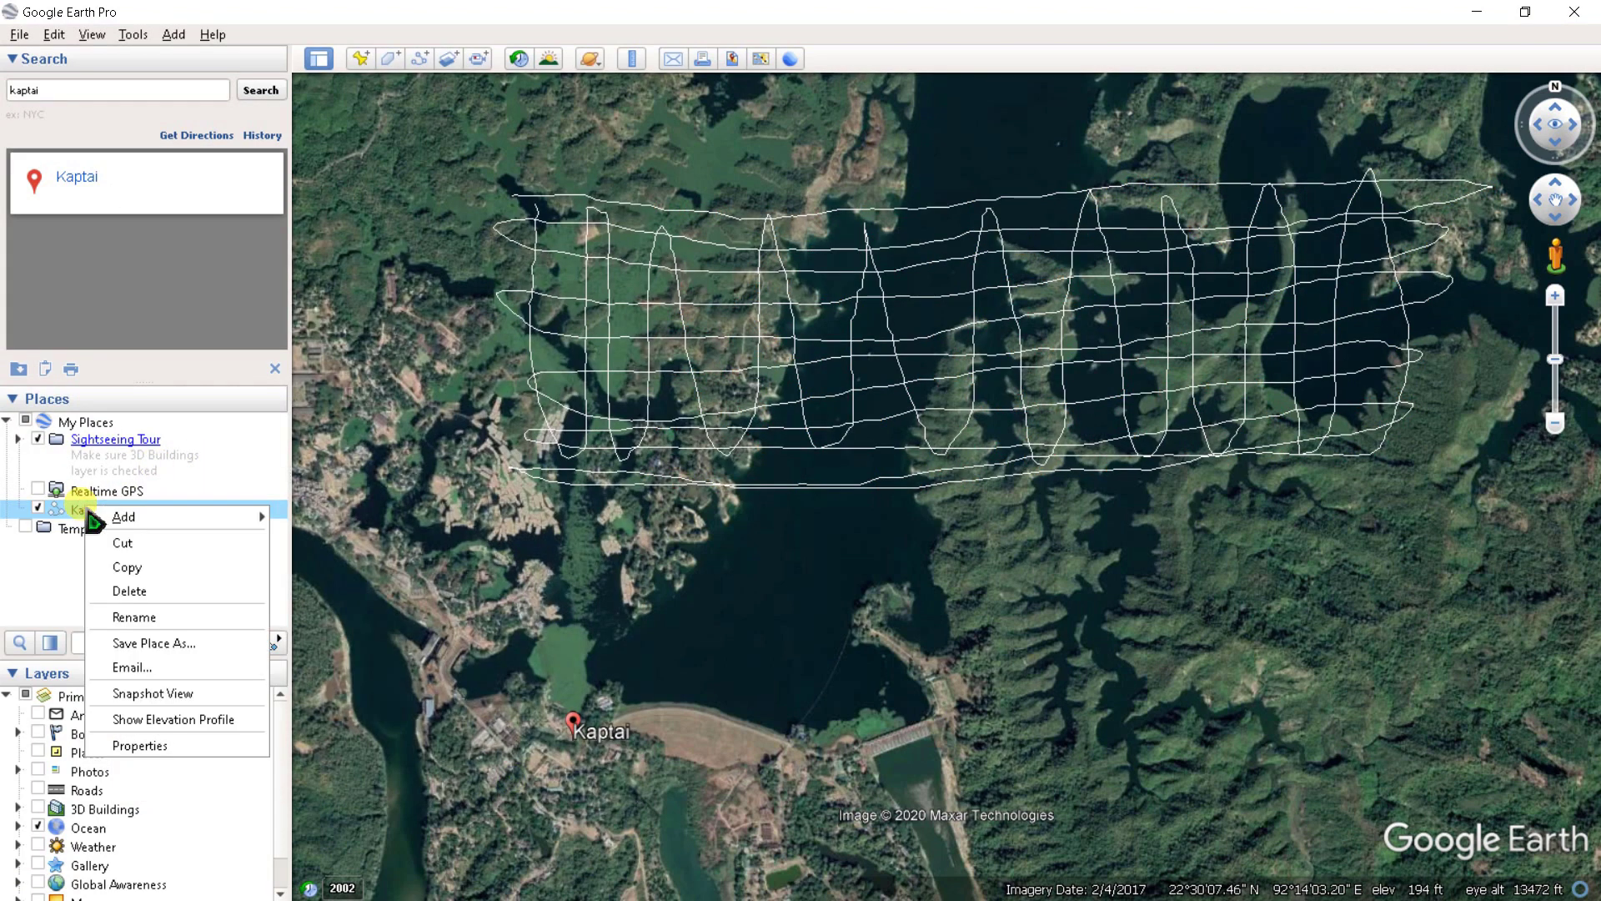
click(133, 644)
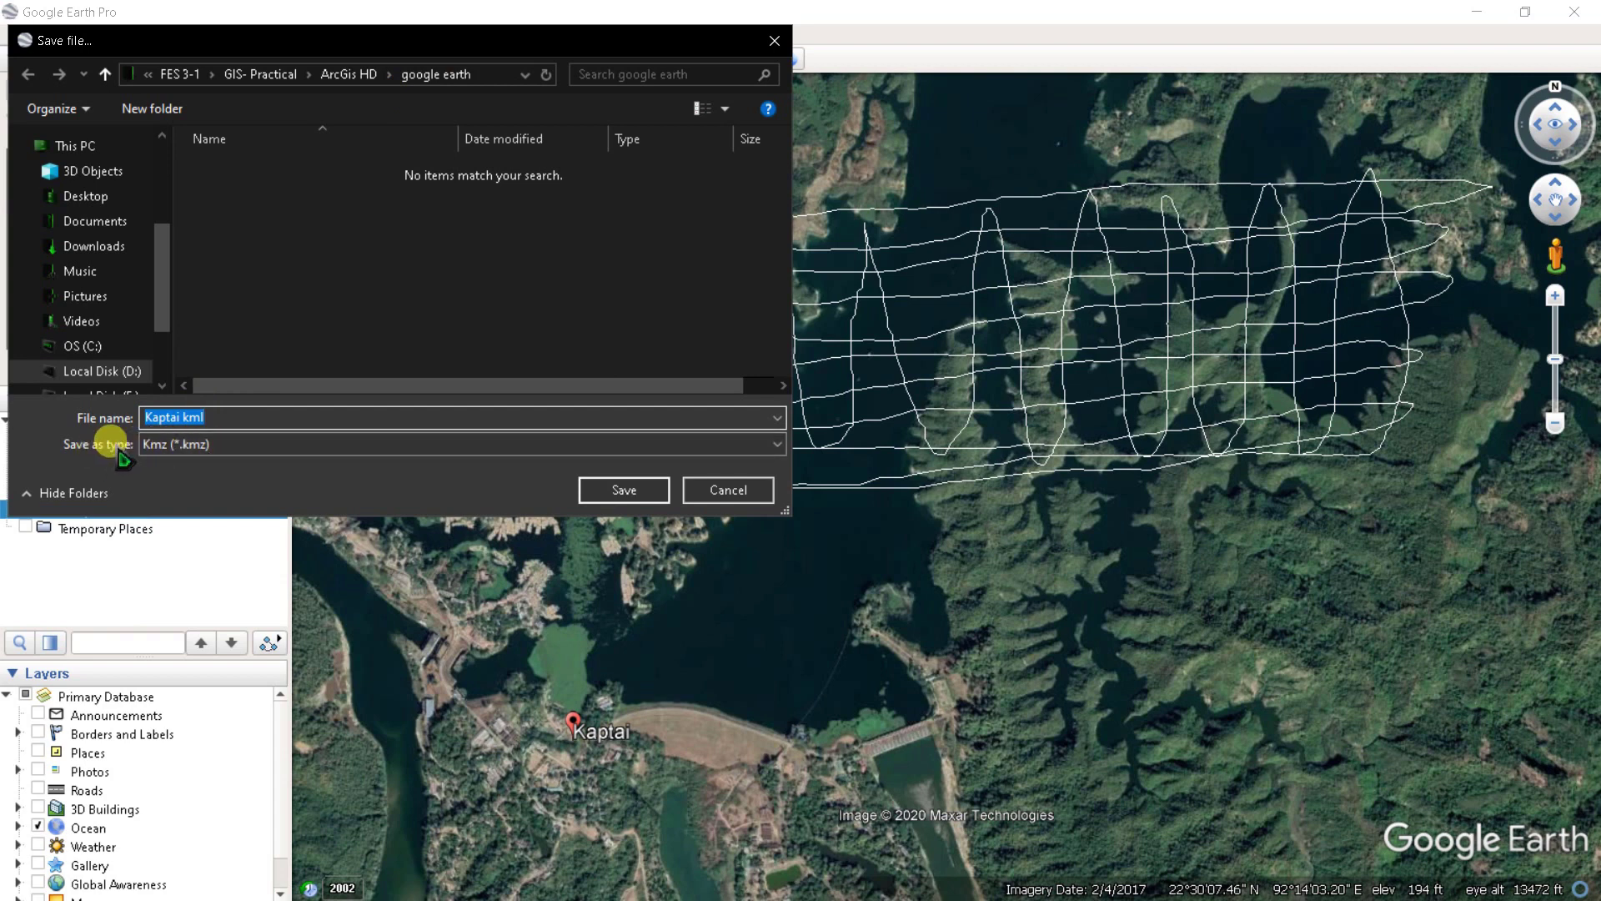
click(169, 450)
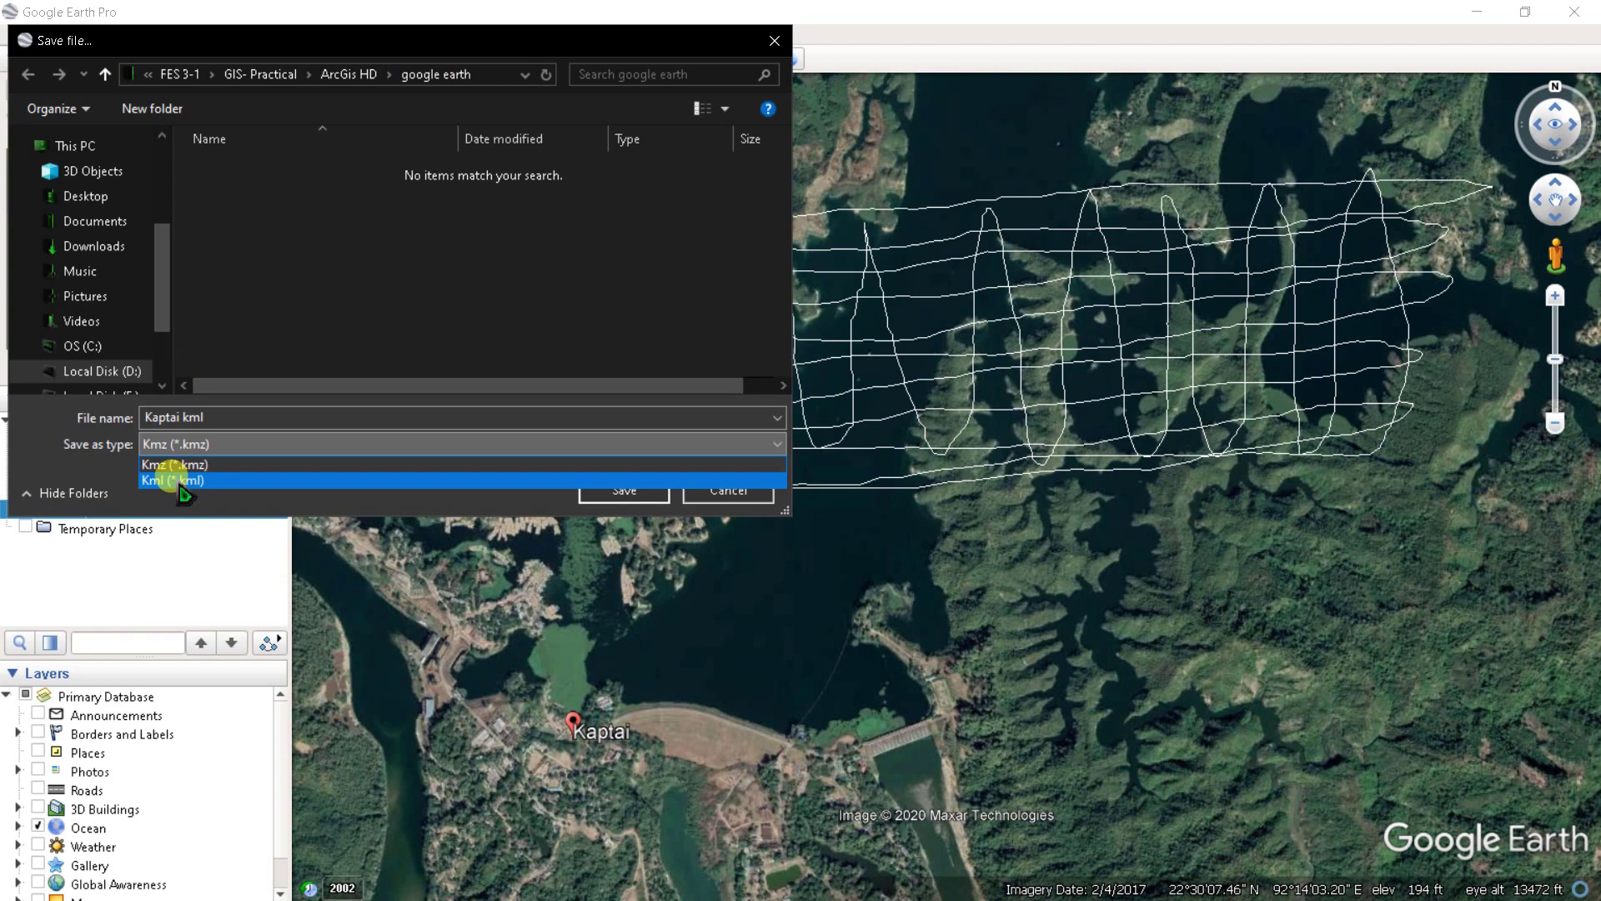
click(175, 481)
click(616, 498)
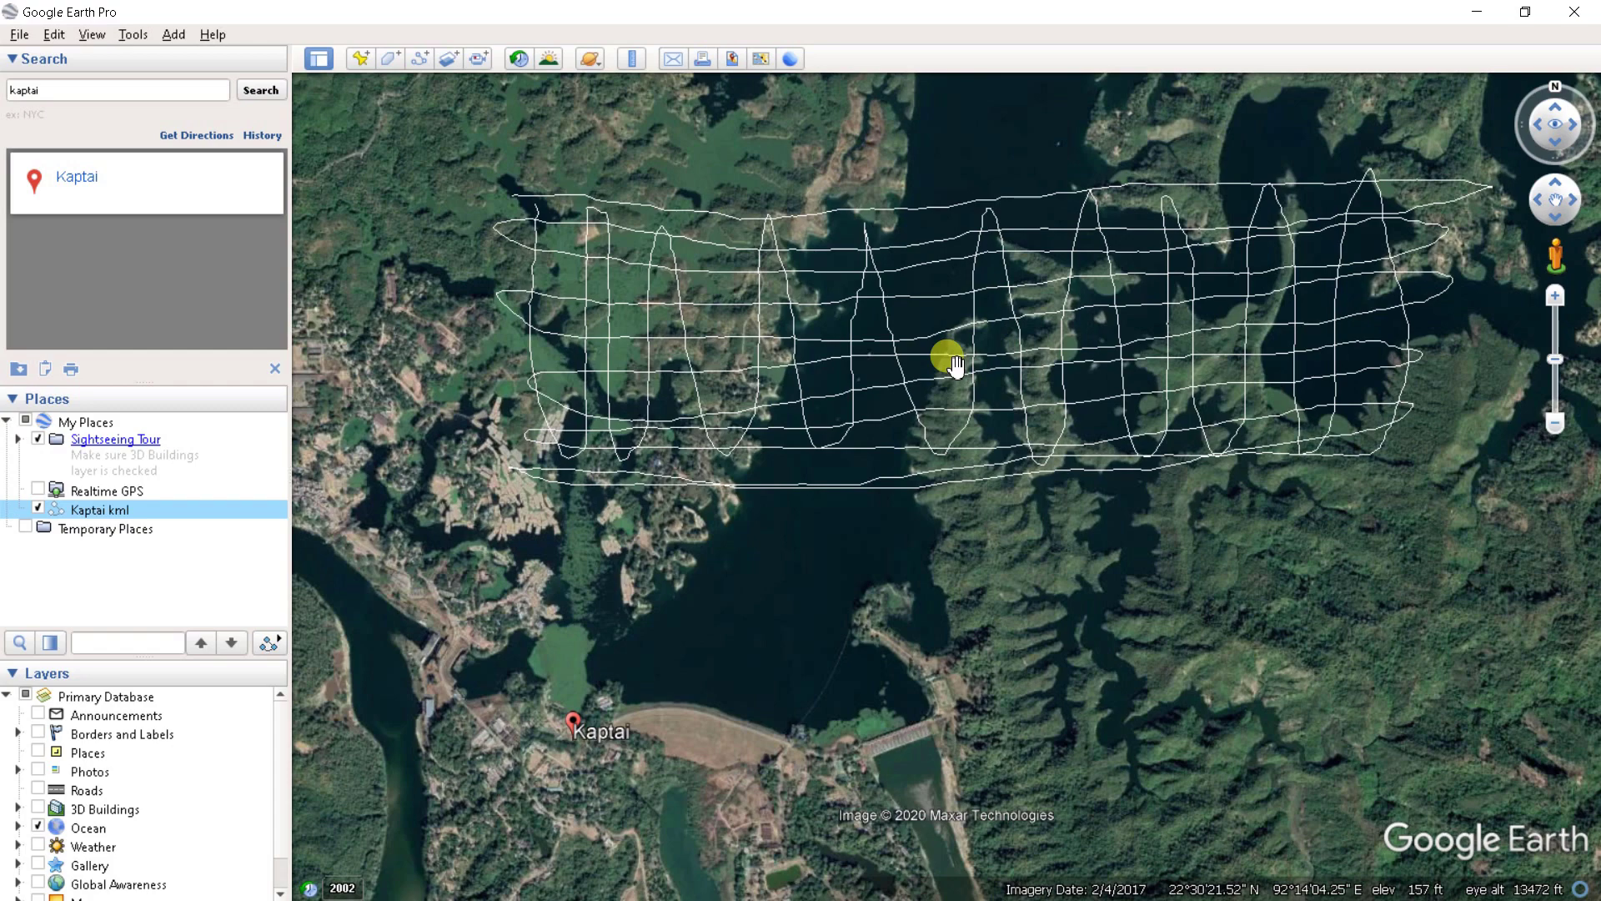
- Switch to the Brave browser, go to gpsvisualizer.com and open its elevation lookup page
click(1477, 11)
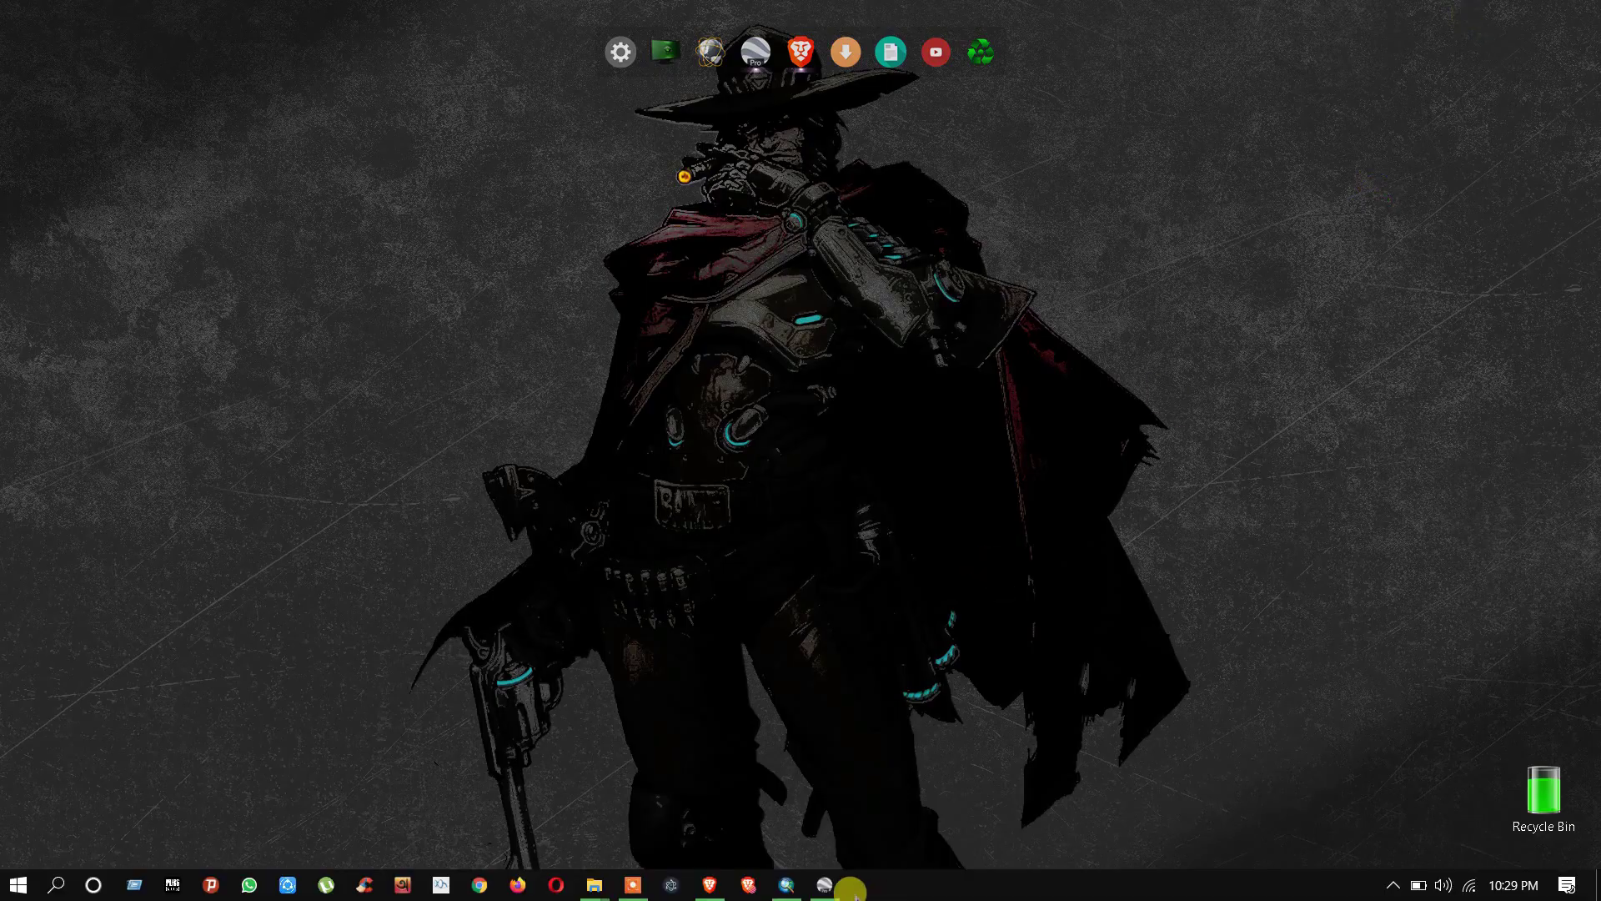
mouse_move(788, 887)
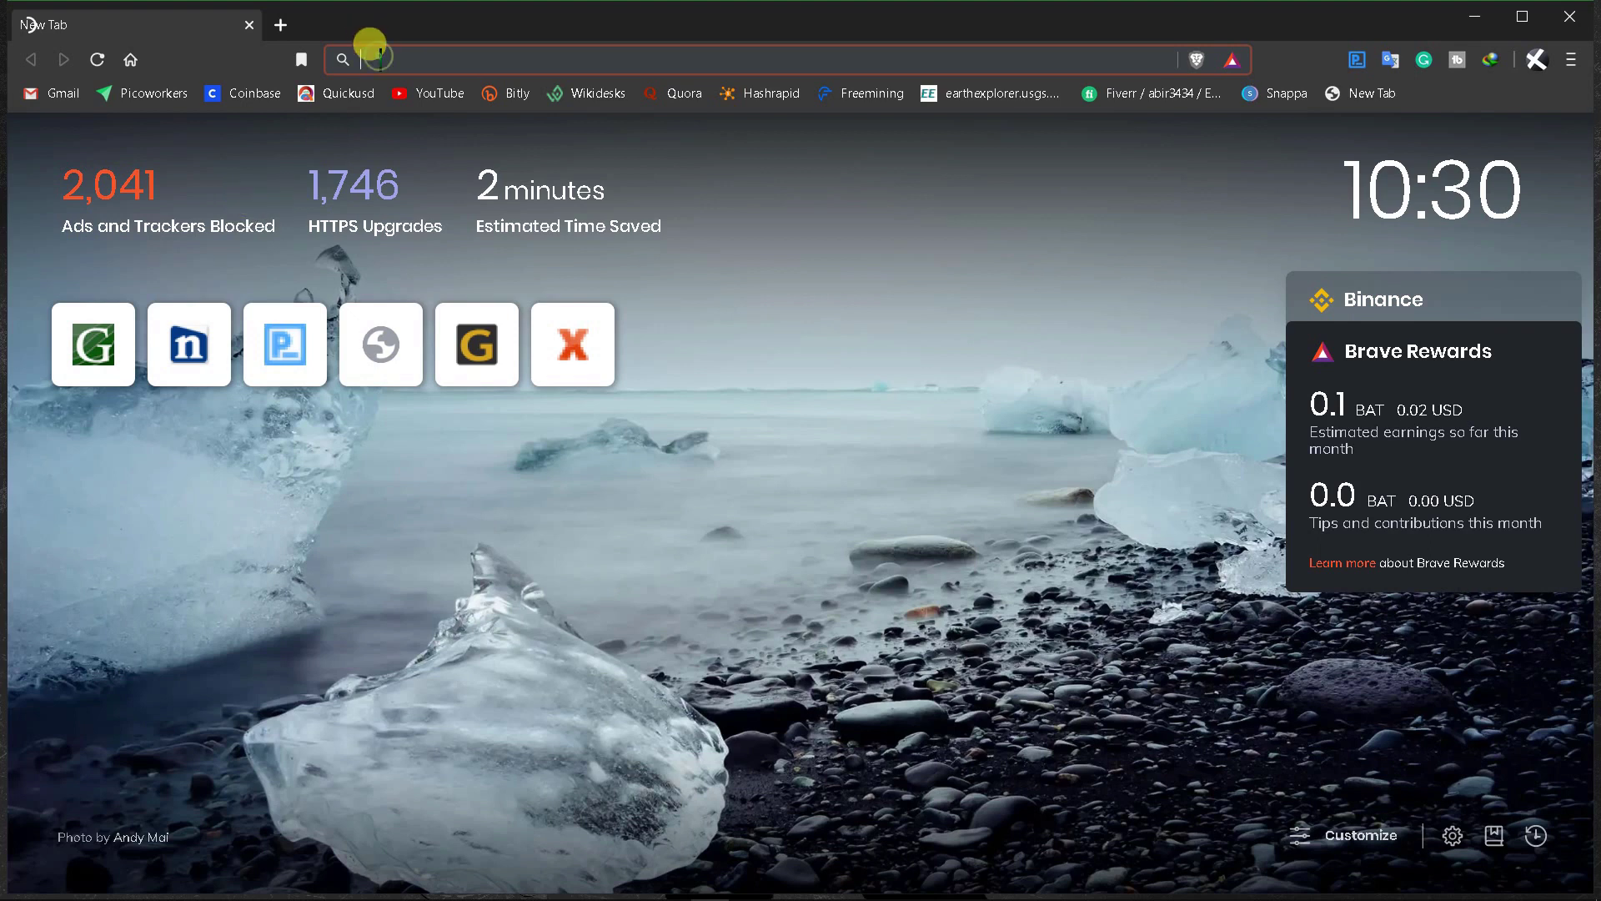
text(gps)
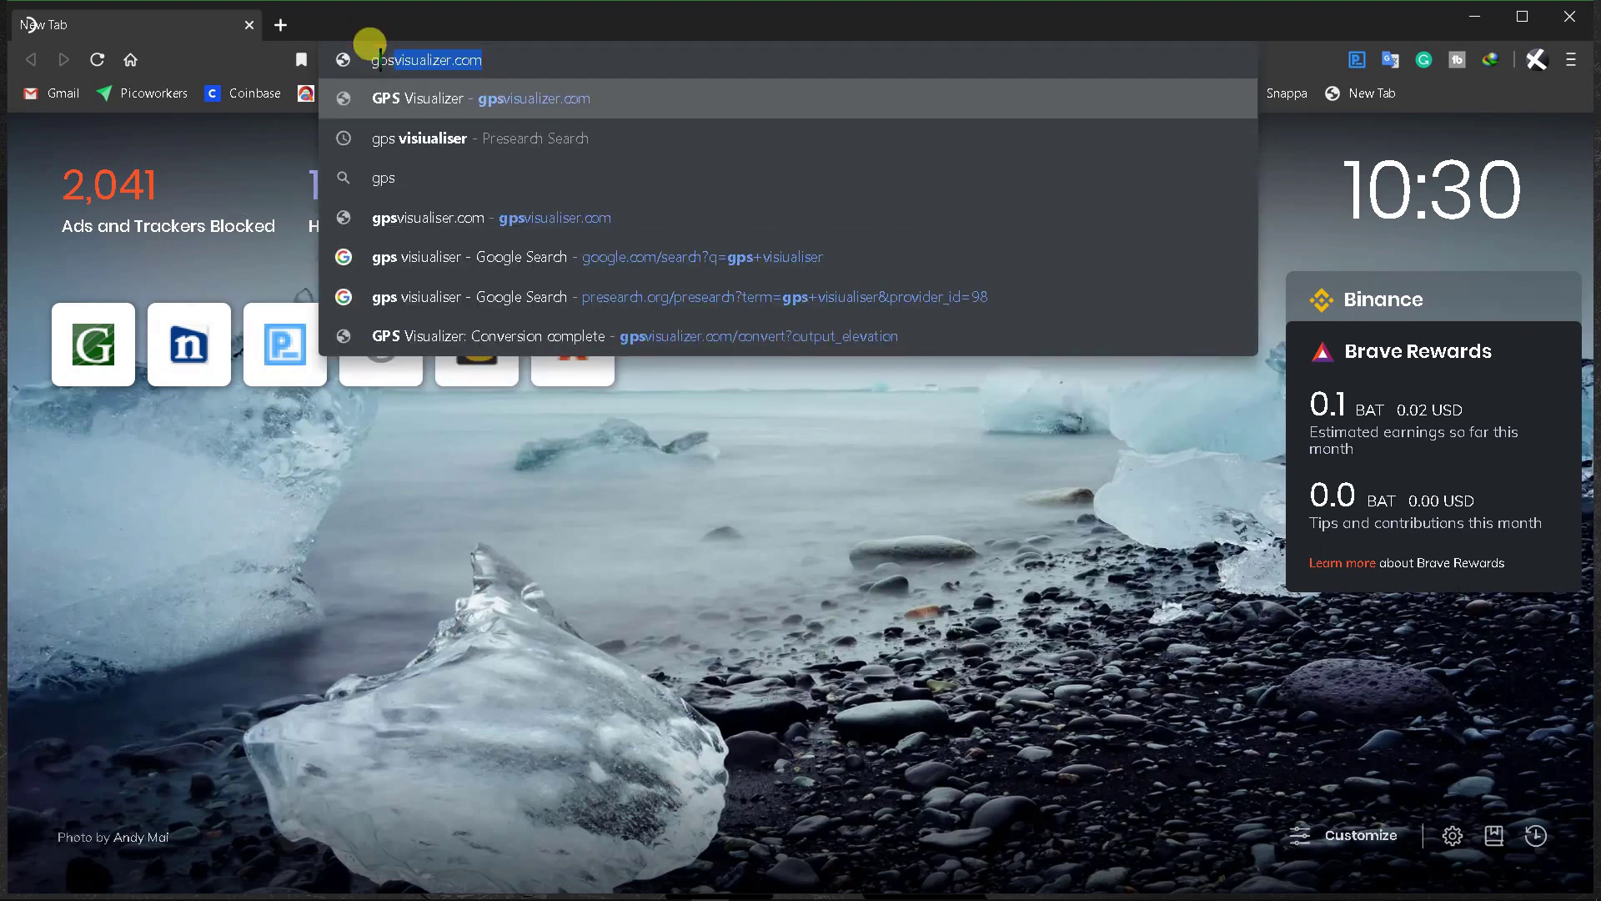
text(visuali)
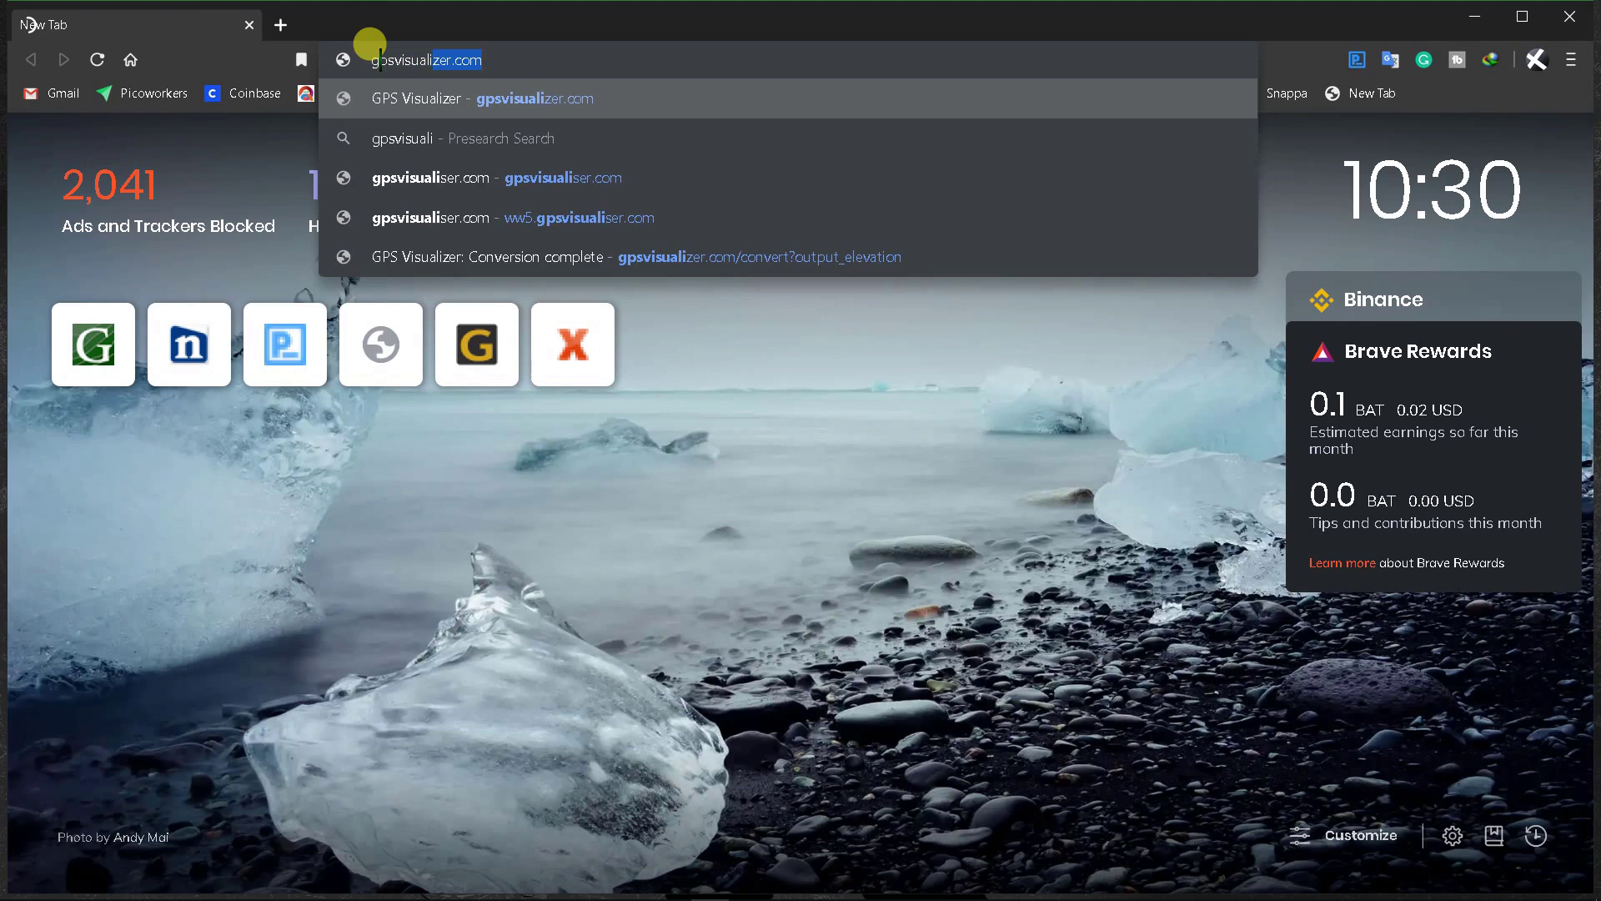
text(zer.com)
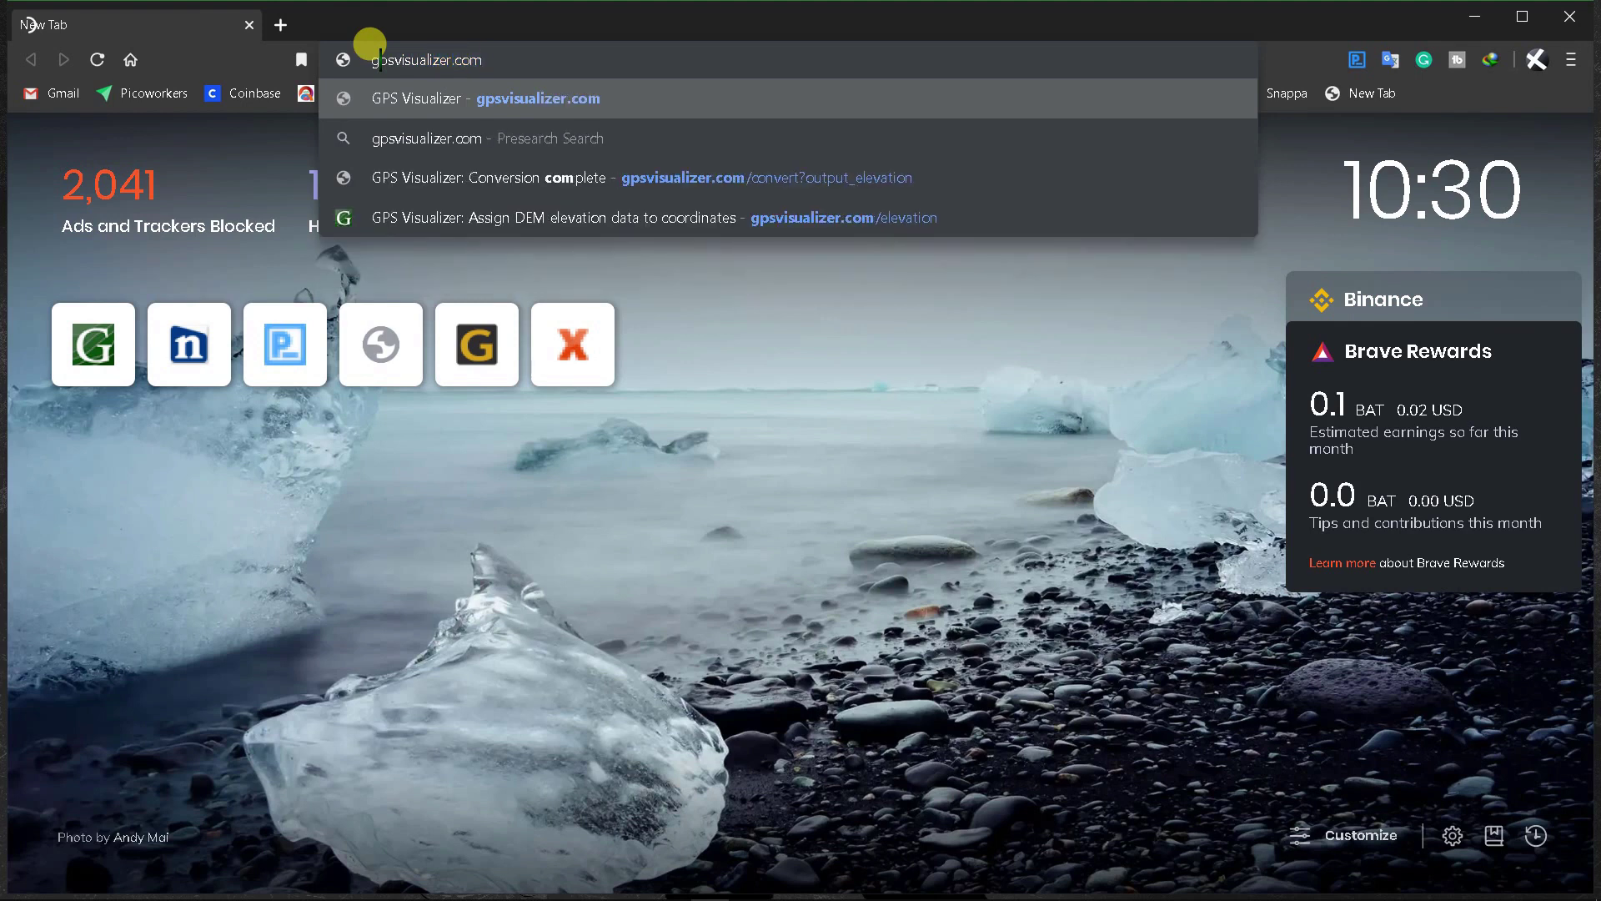
key(Return)
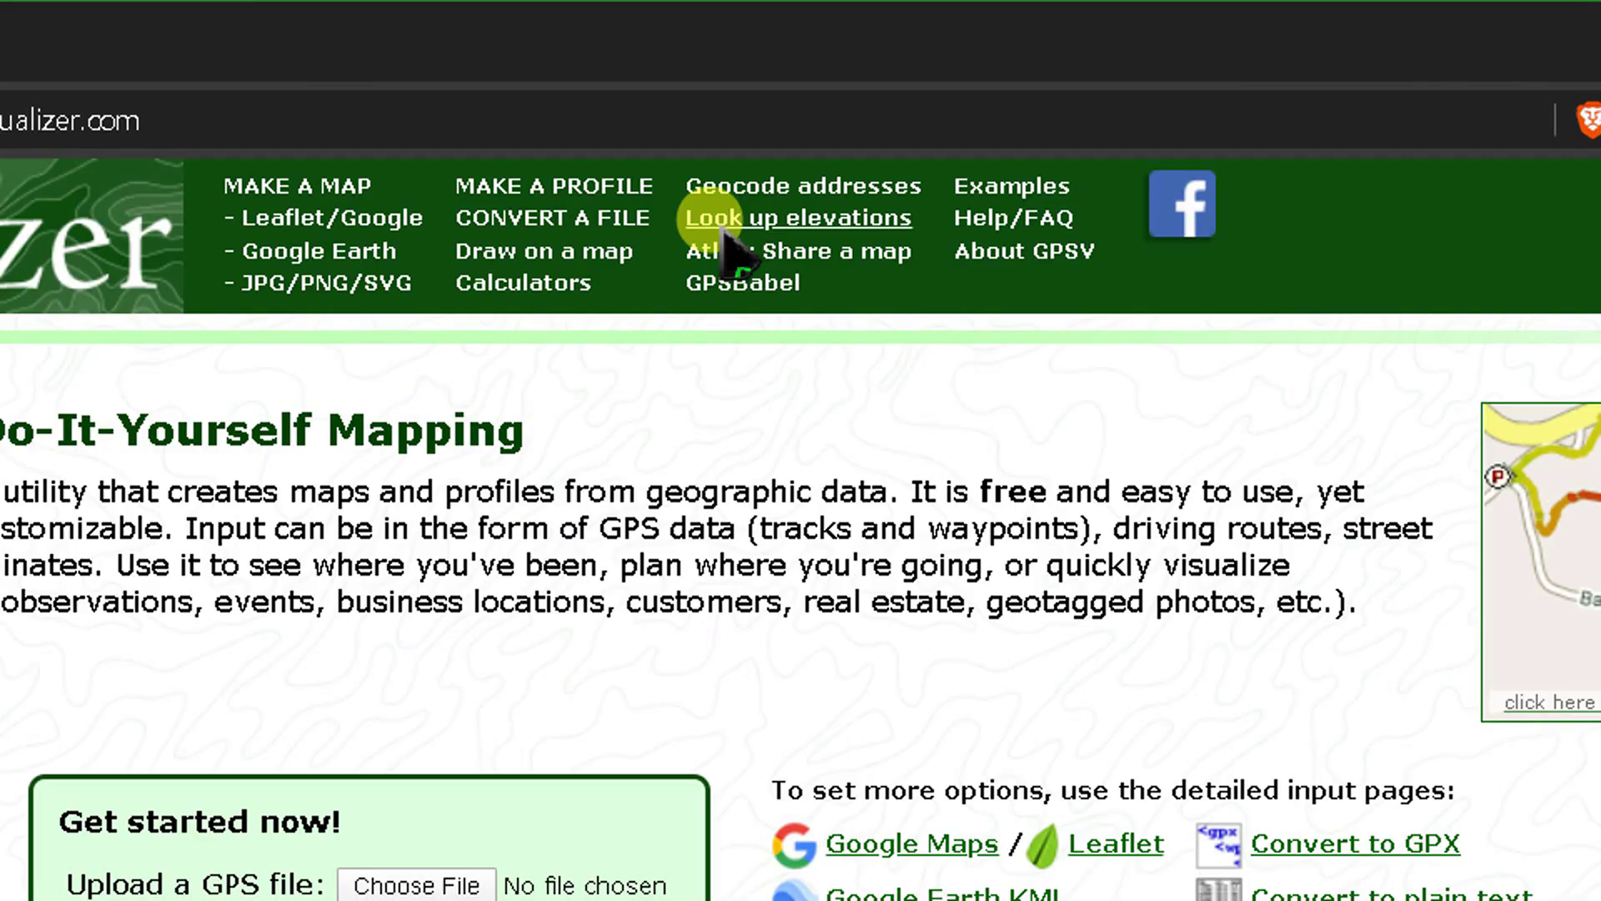
click(719, 225)
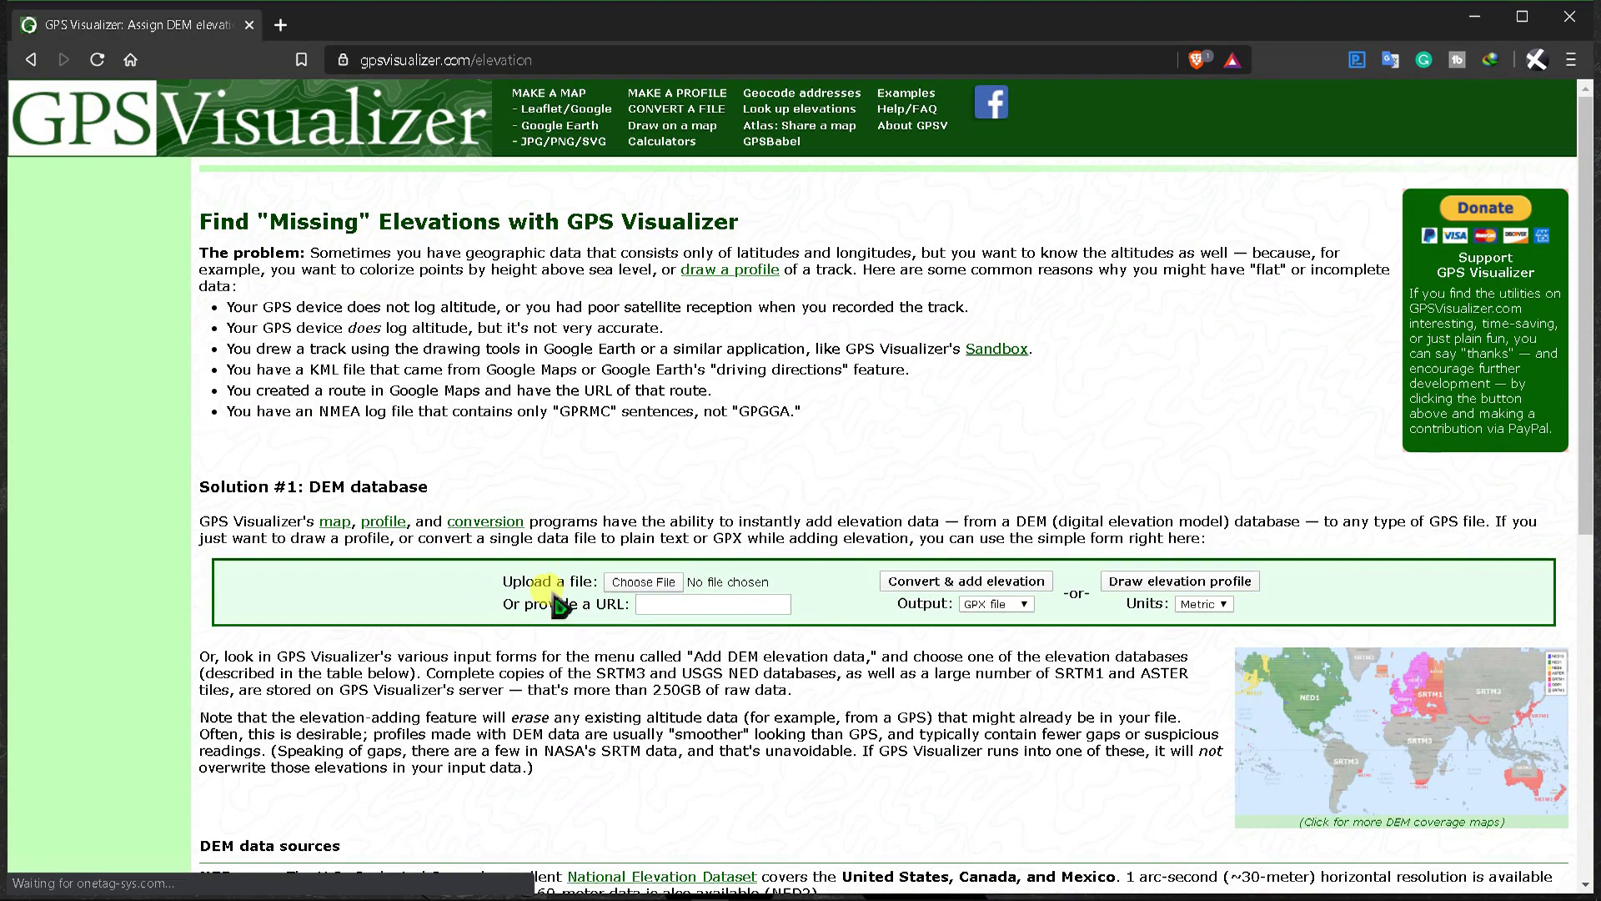
- Upload the Kaptai kml file and convert it to a GPX file with elevation data added
click(621, 585)
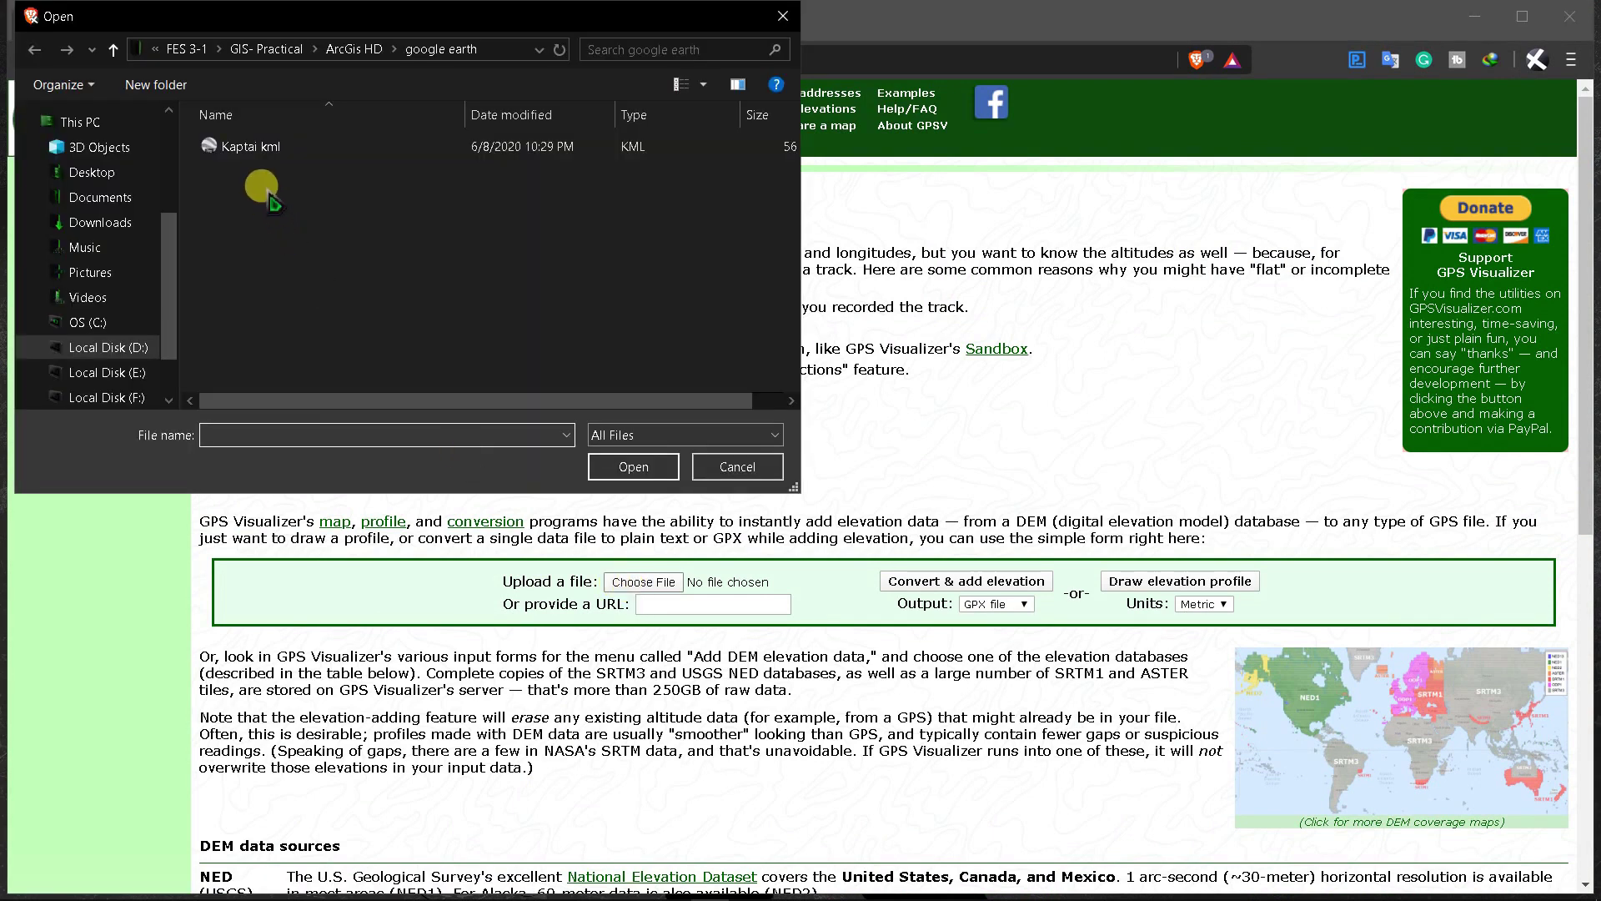
click(256, 150)
click(618, 464)
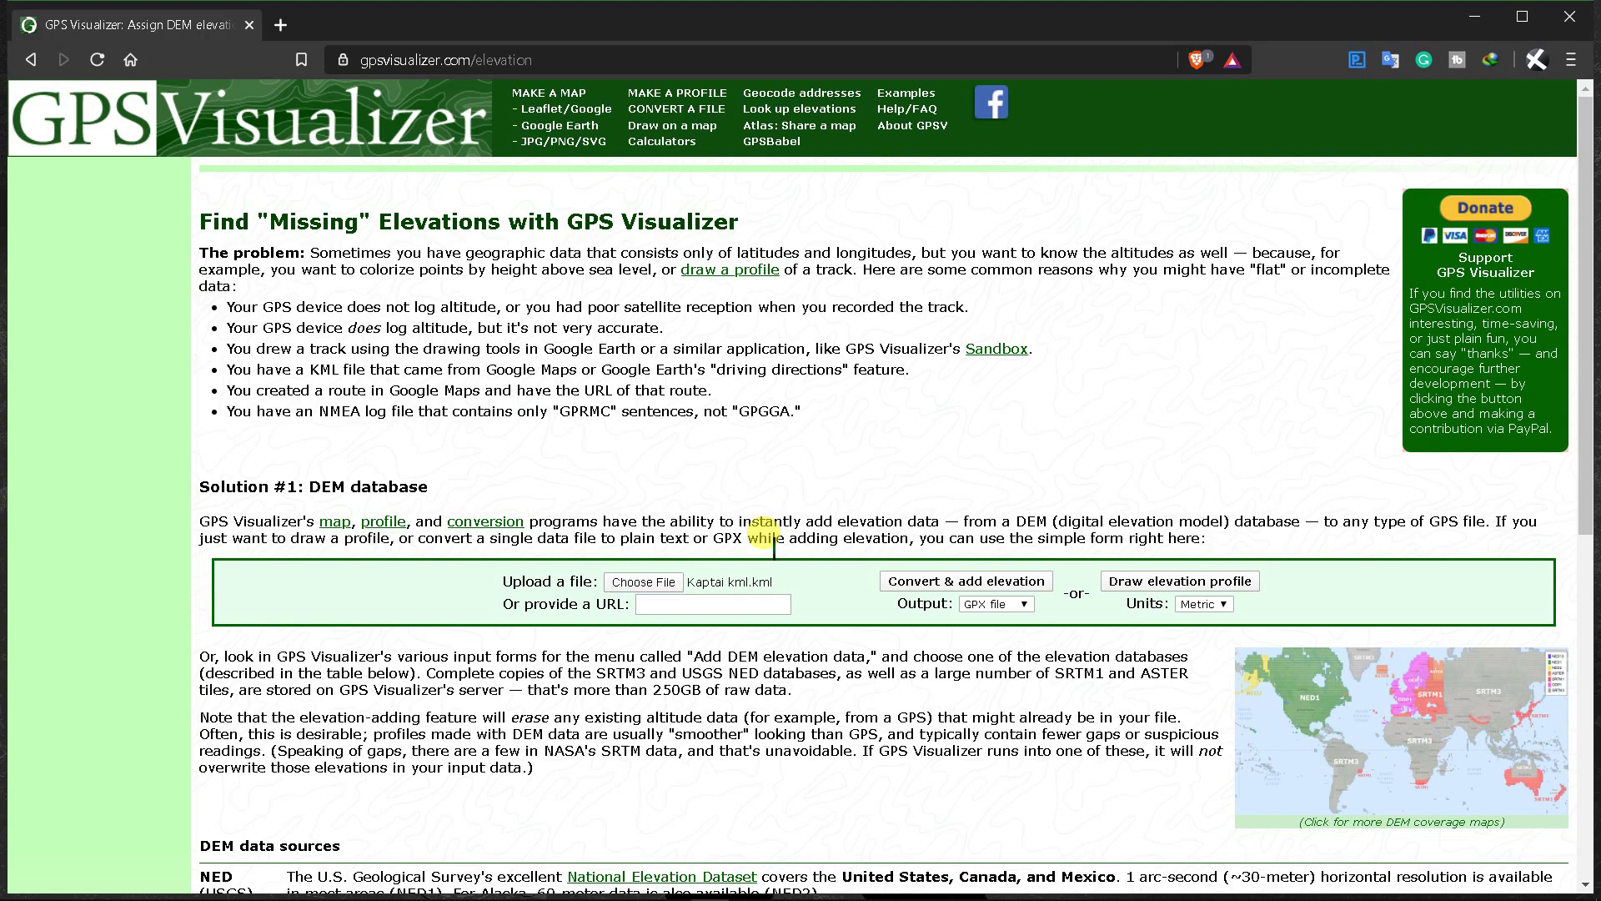
click(968, 581)
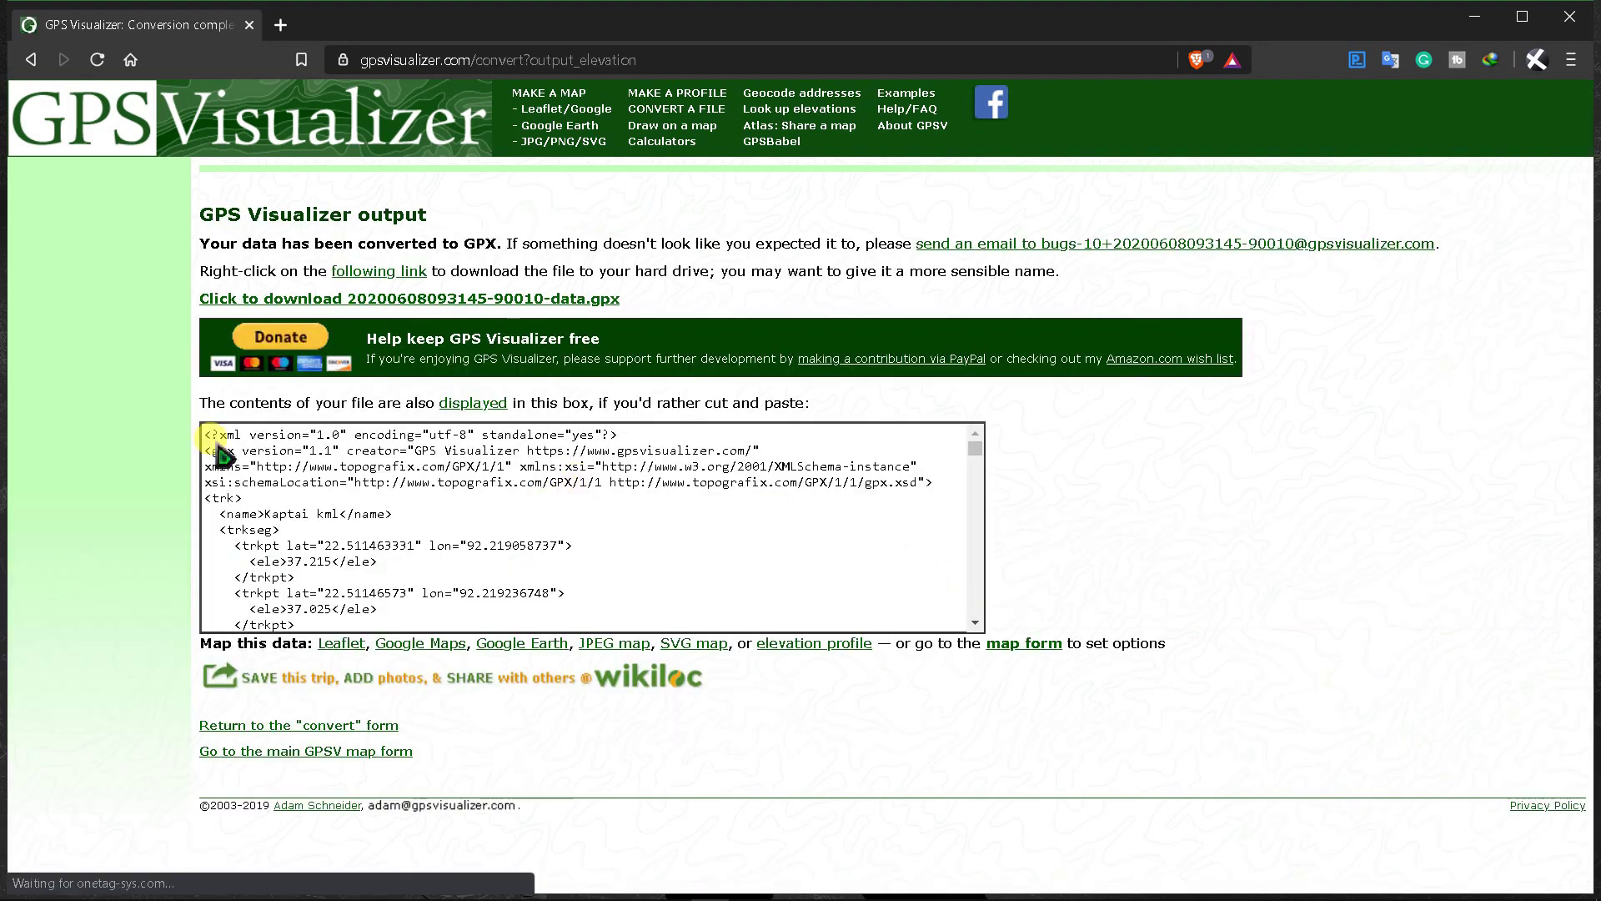
- Download the converted GPX file to the google earth folder under the name "Kaptai gps"
click(367, 302)
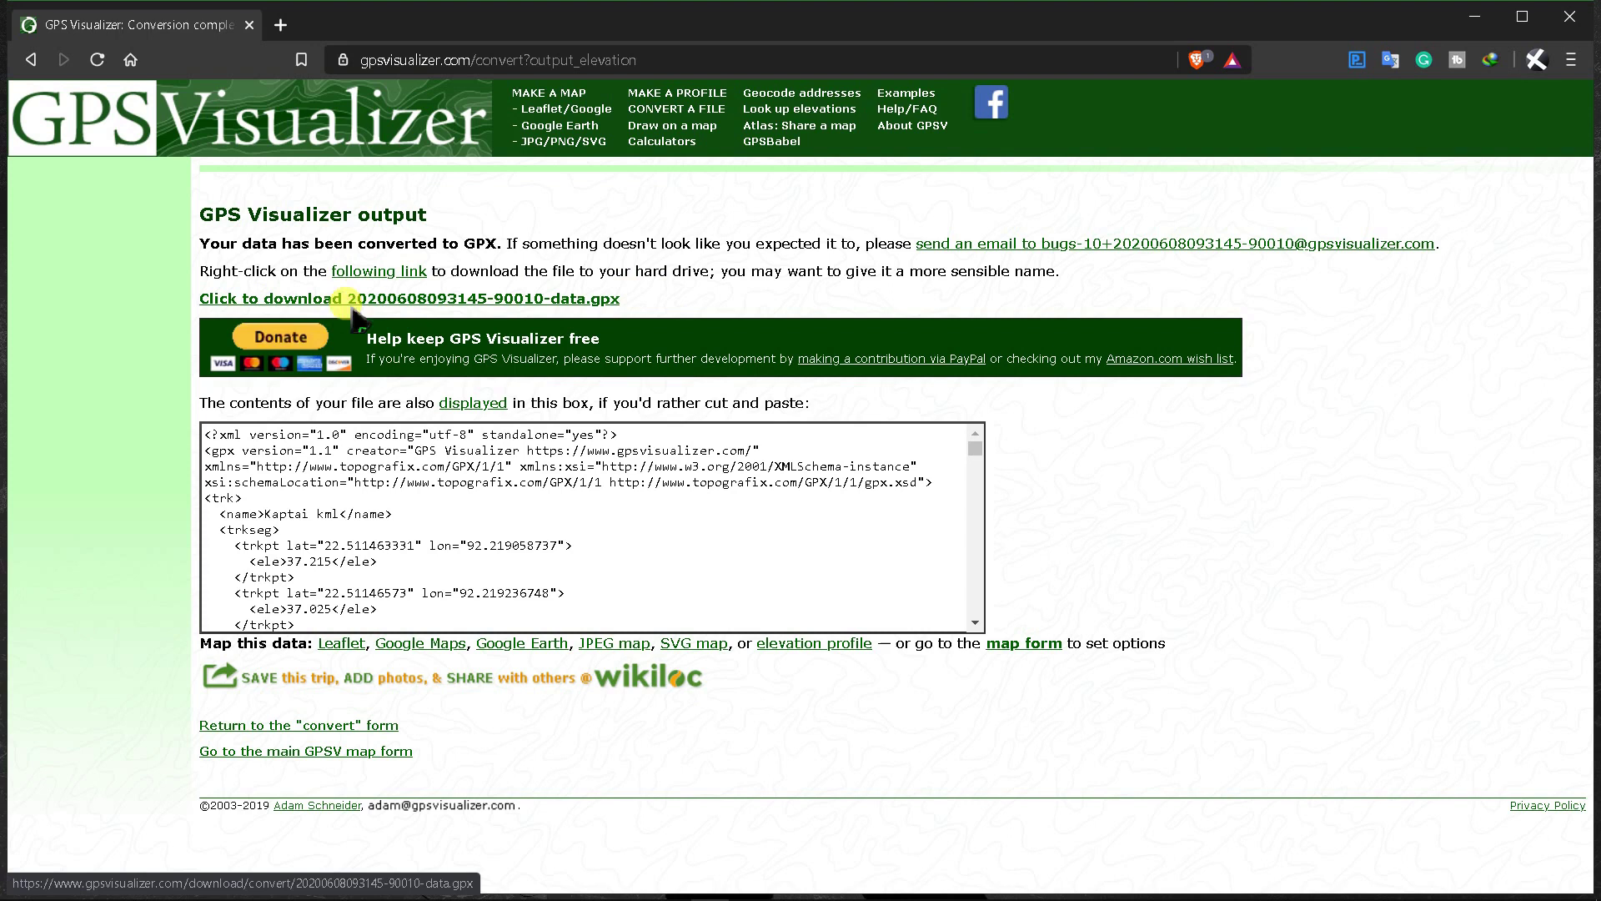
click(419, 311)
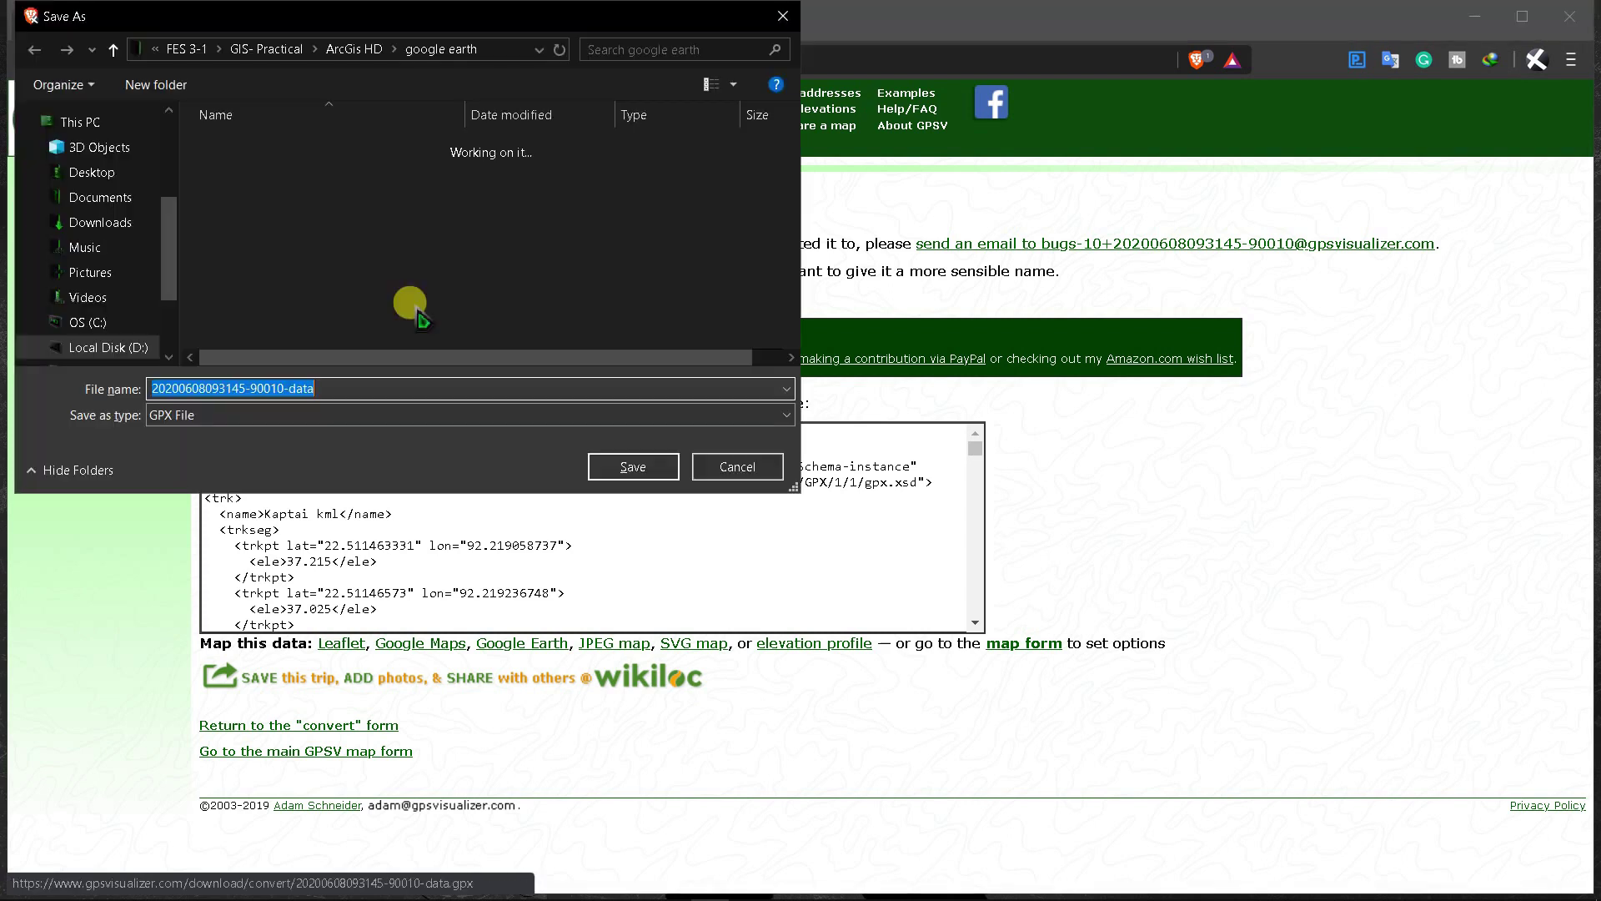
text(Kaptai gps)
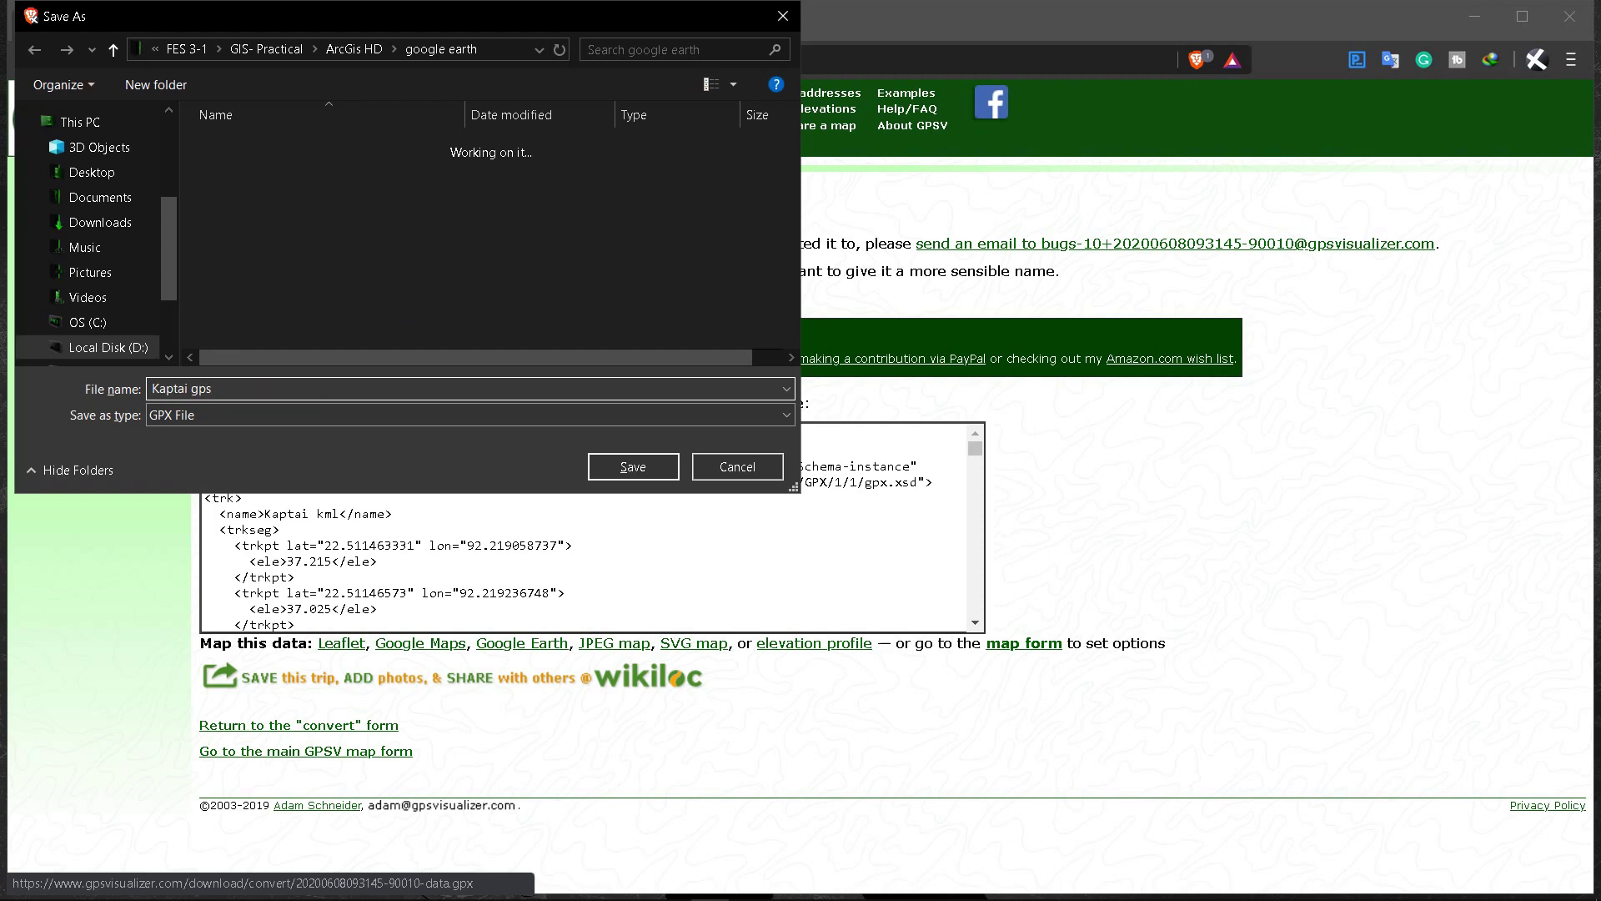
click(608, 465)
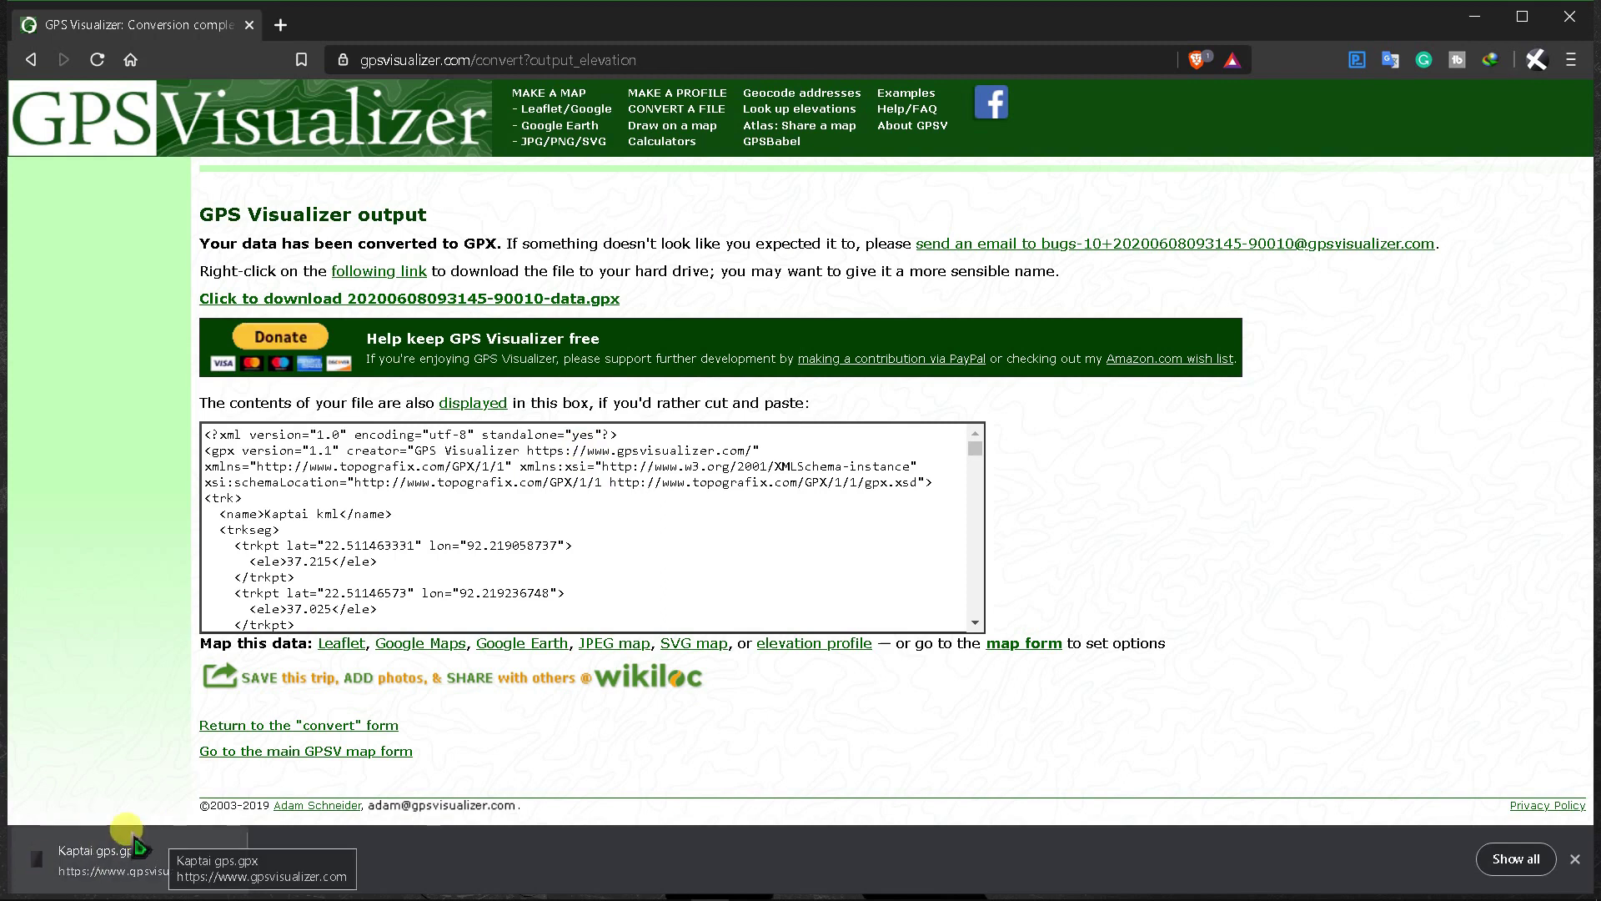
- Minimize the browser and switch to the untitled ArcMap document
click(1473, 16)
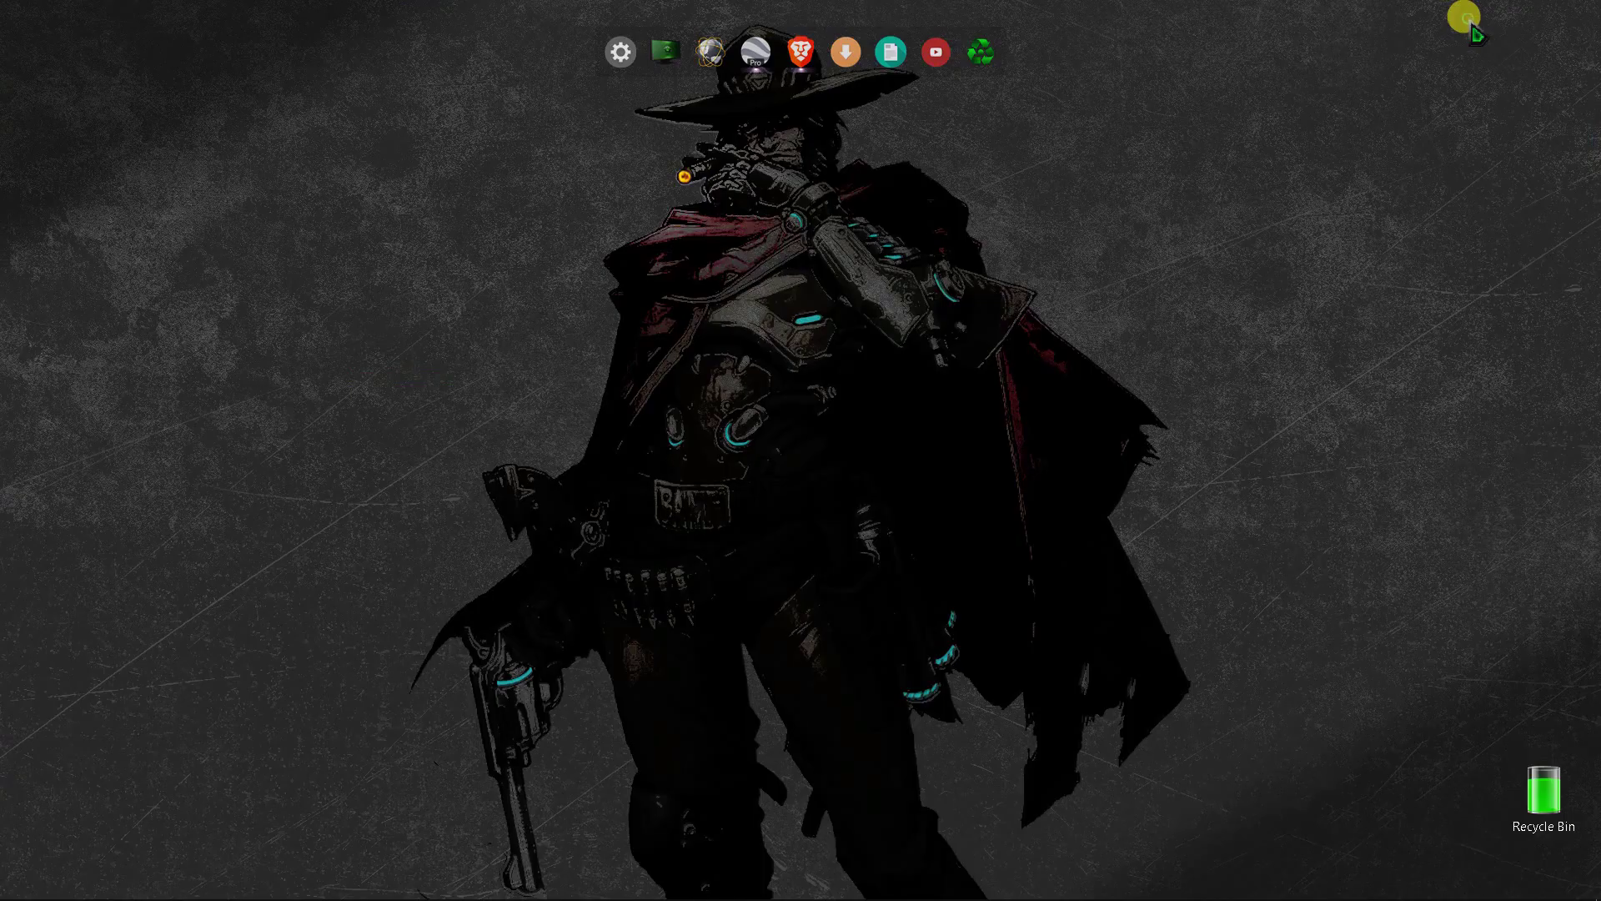
mouse_move(787, 882)
click(801, 834)
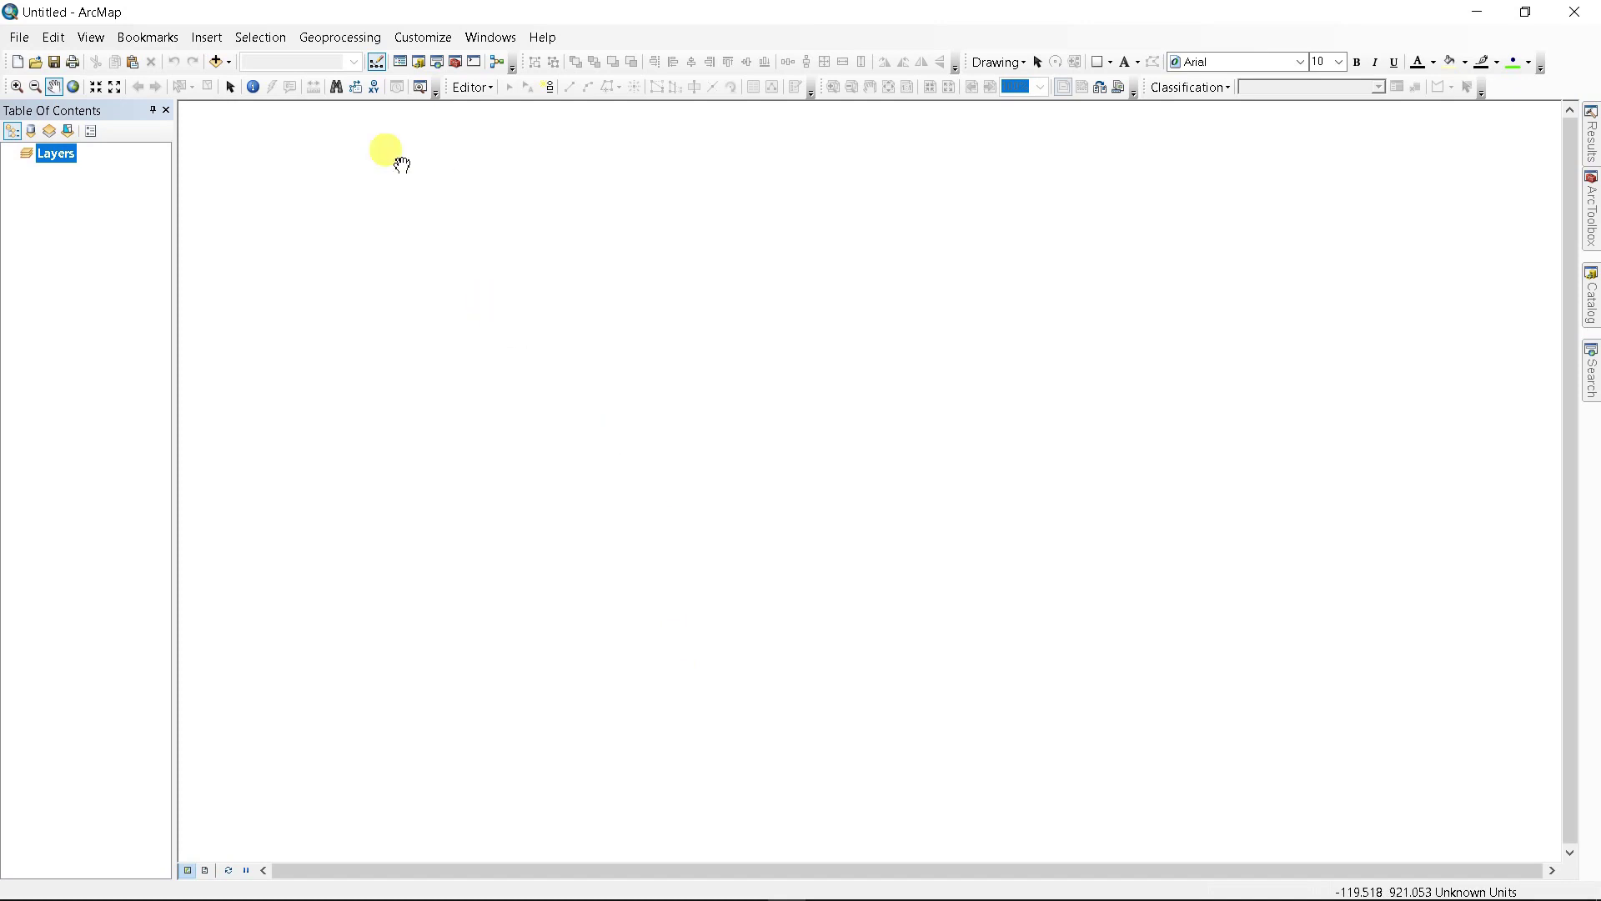
- Set the google earth folder as the scratch workspace in the geoprocessing environment settings
click(334, 38)
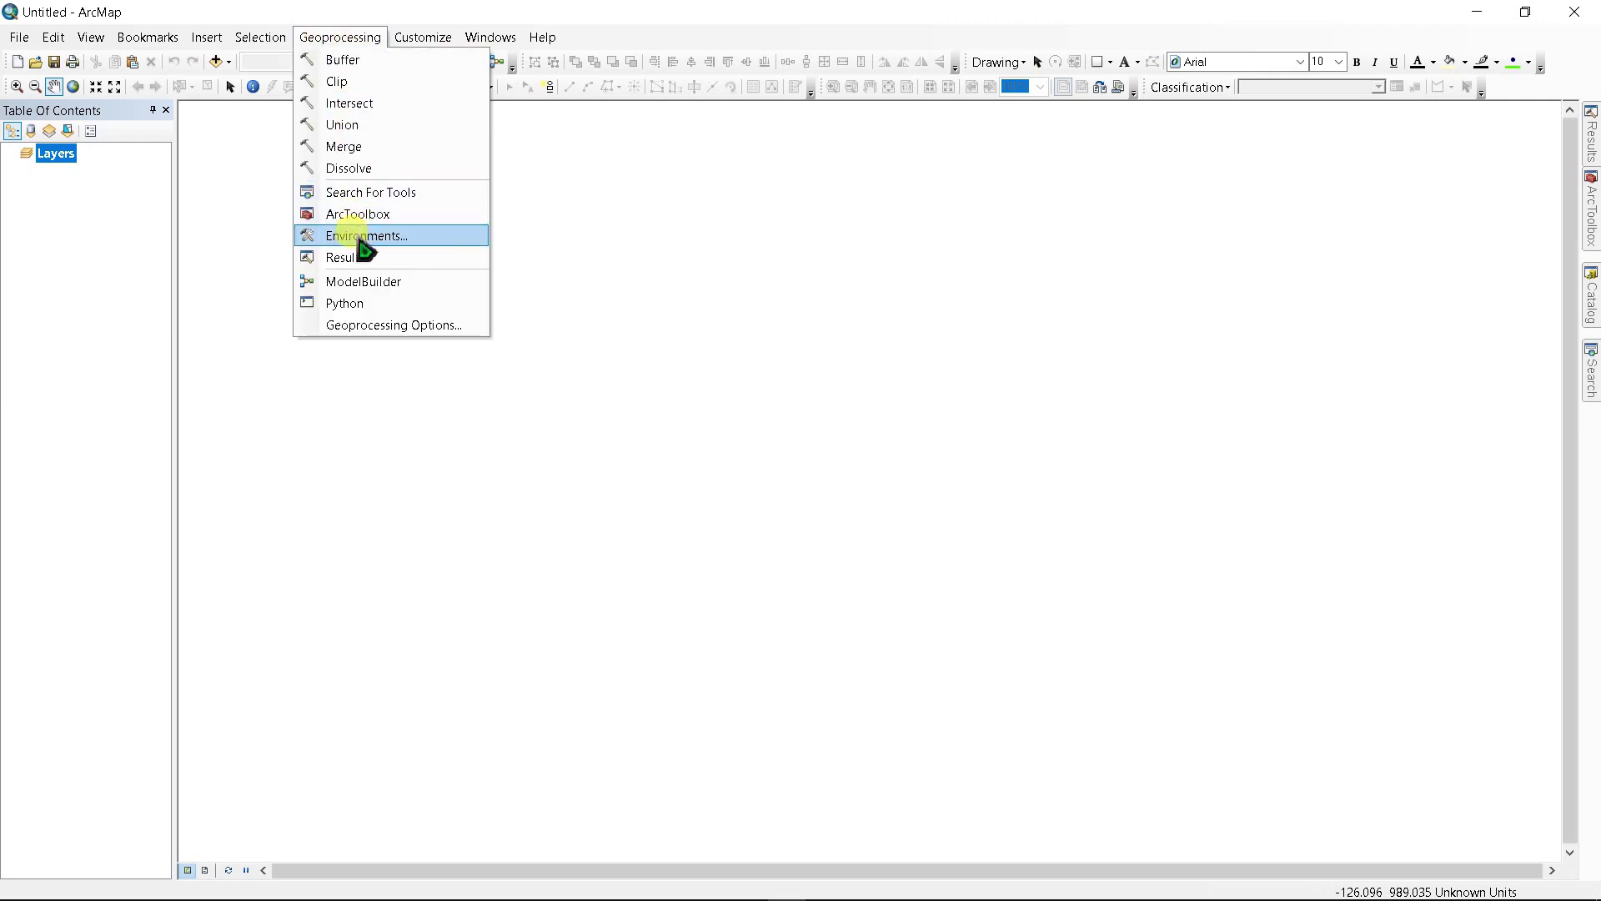
click(355, 236)
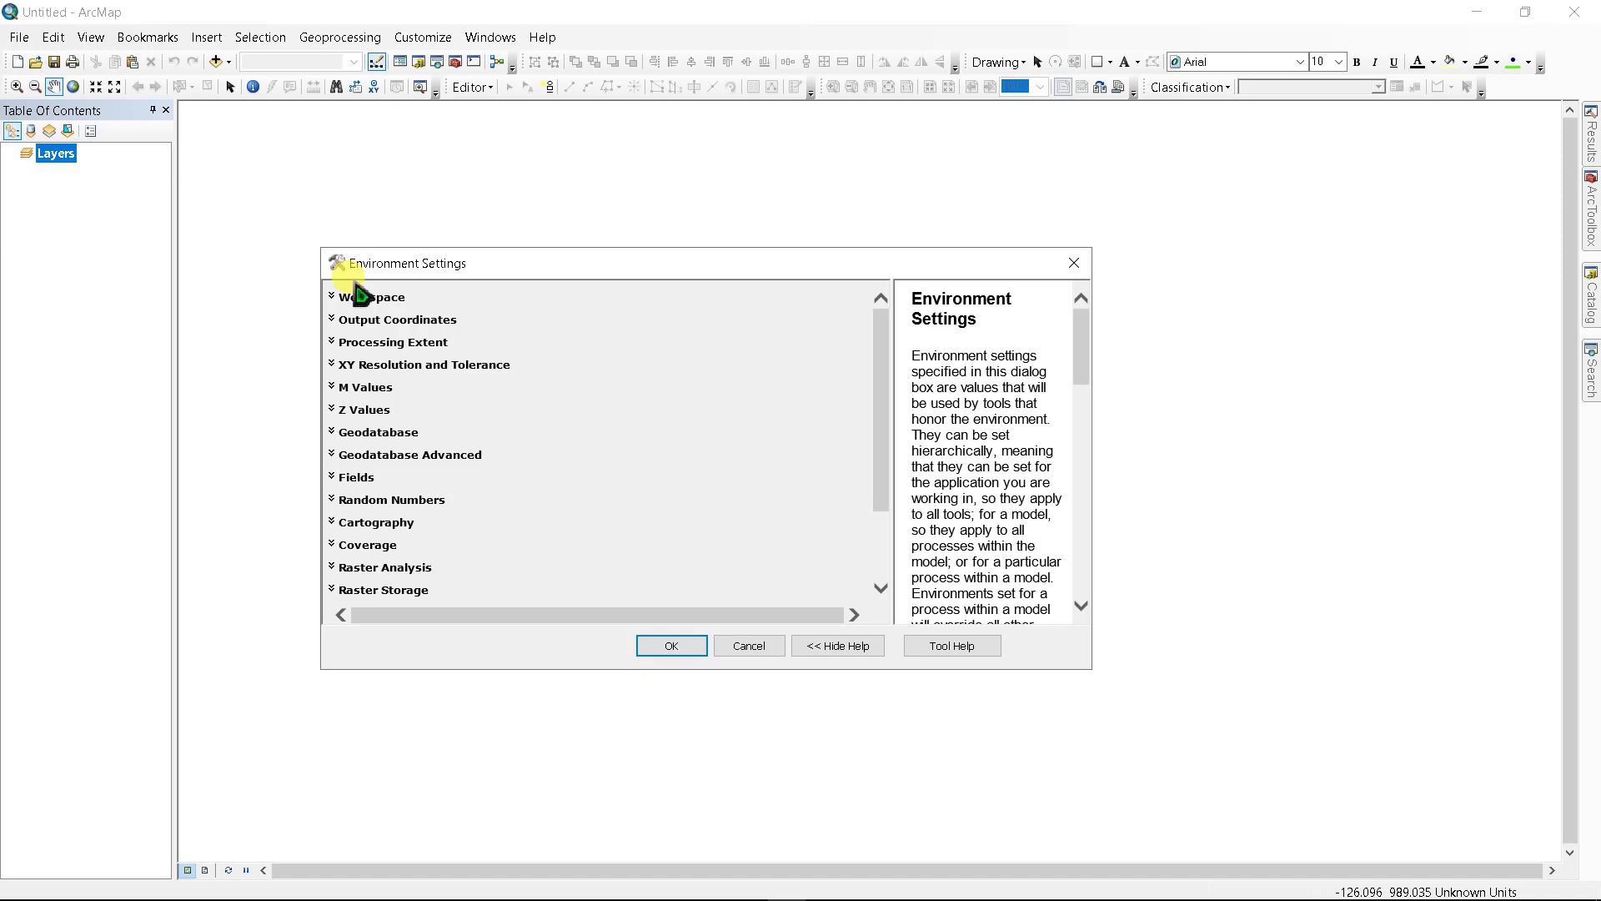
click(368, 300)
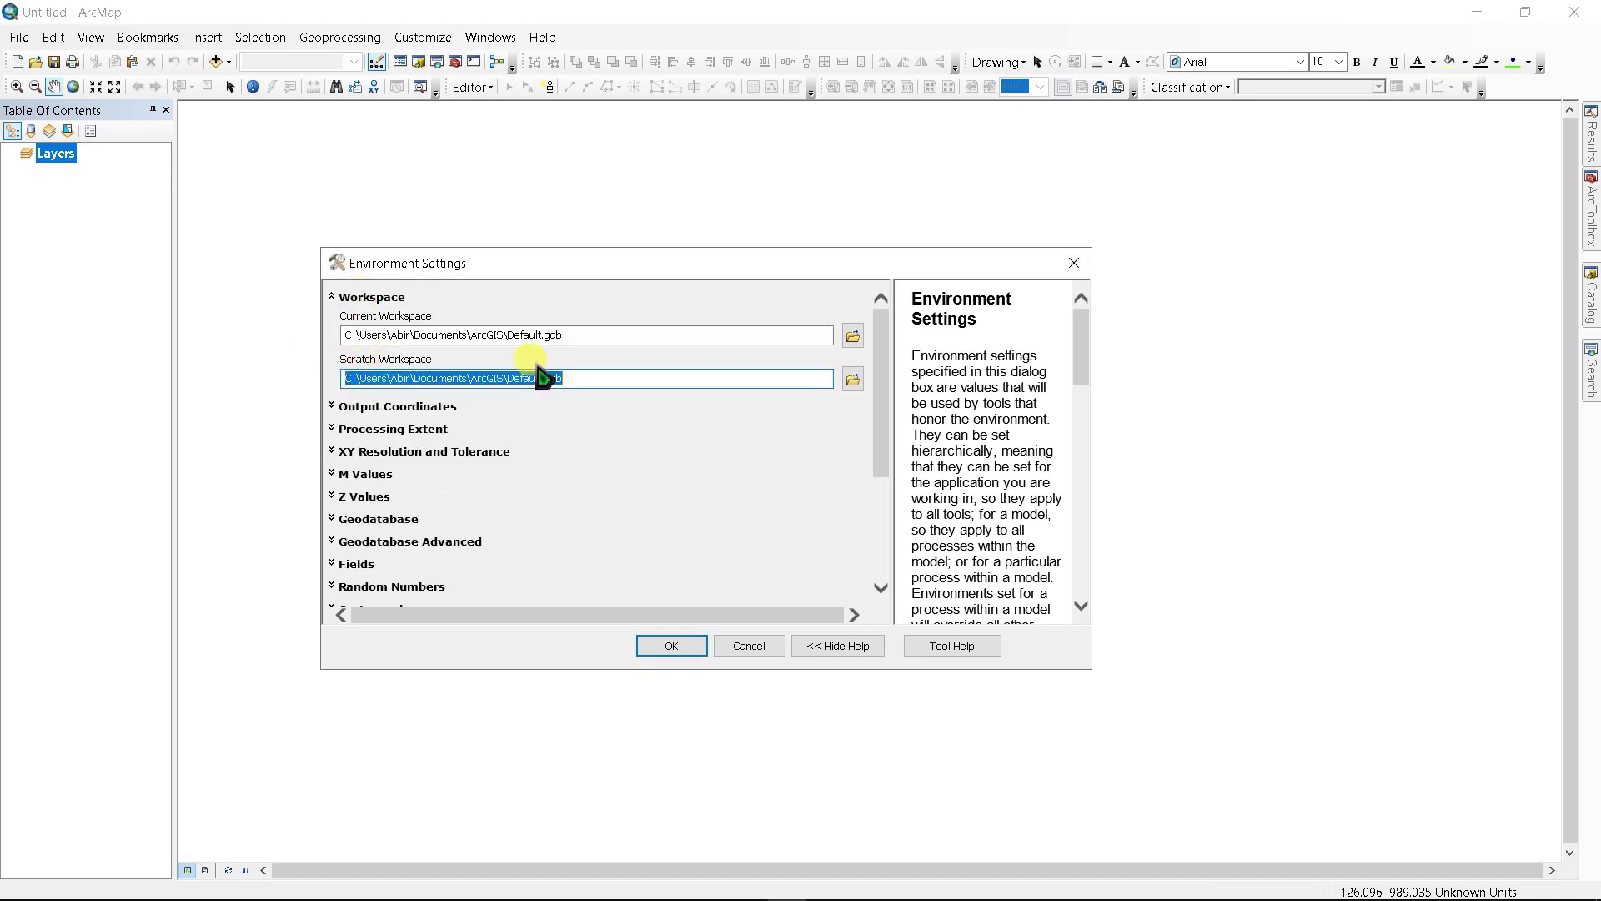
click(852, 380)
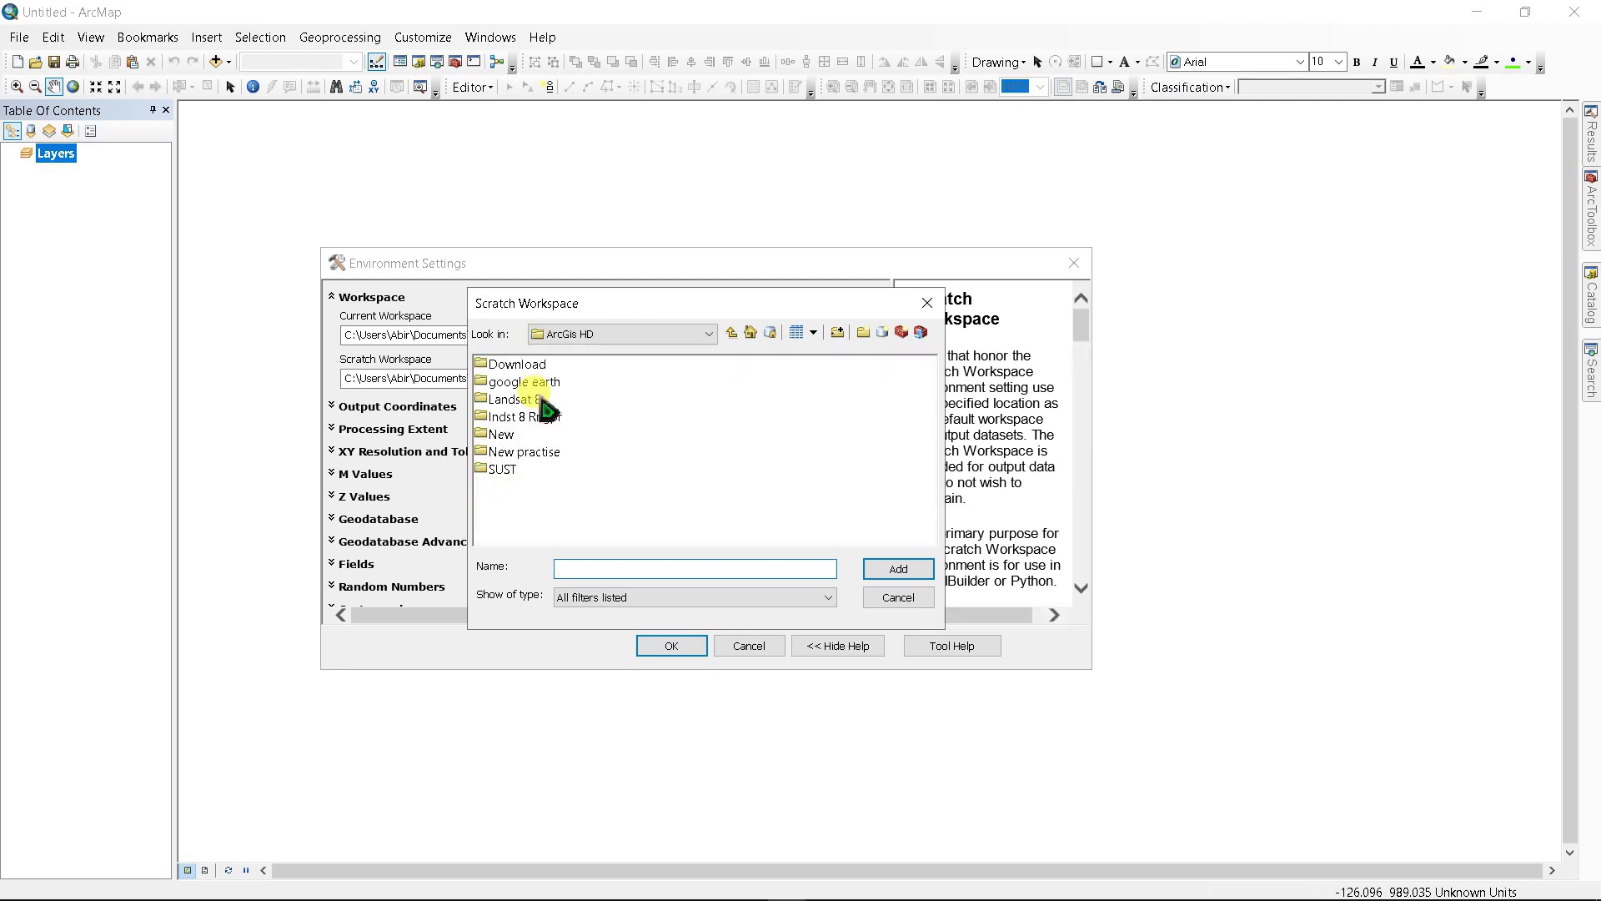
click(519, 382)
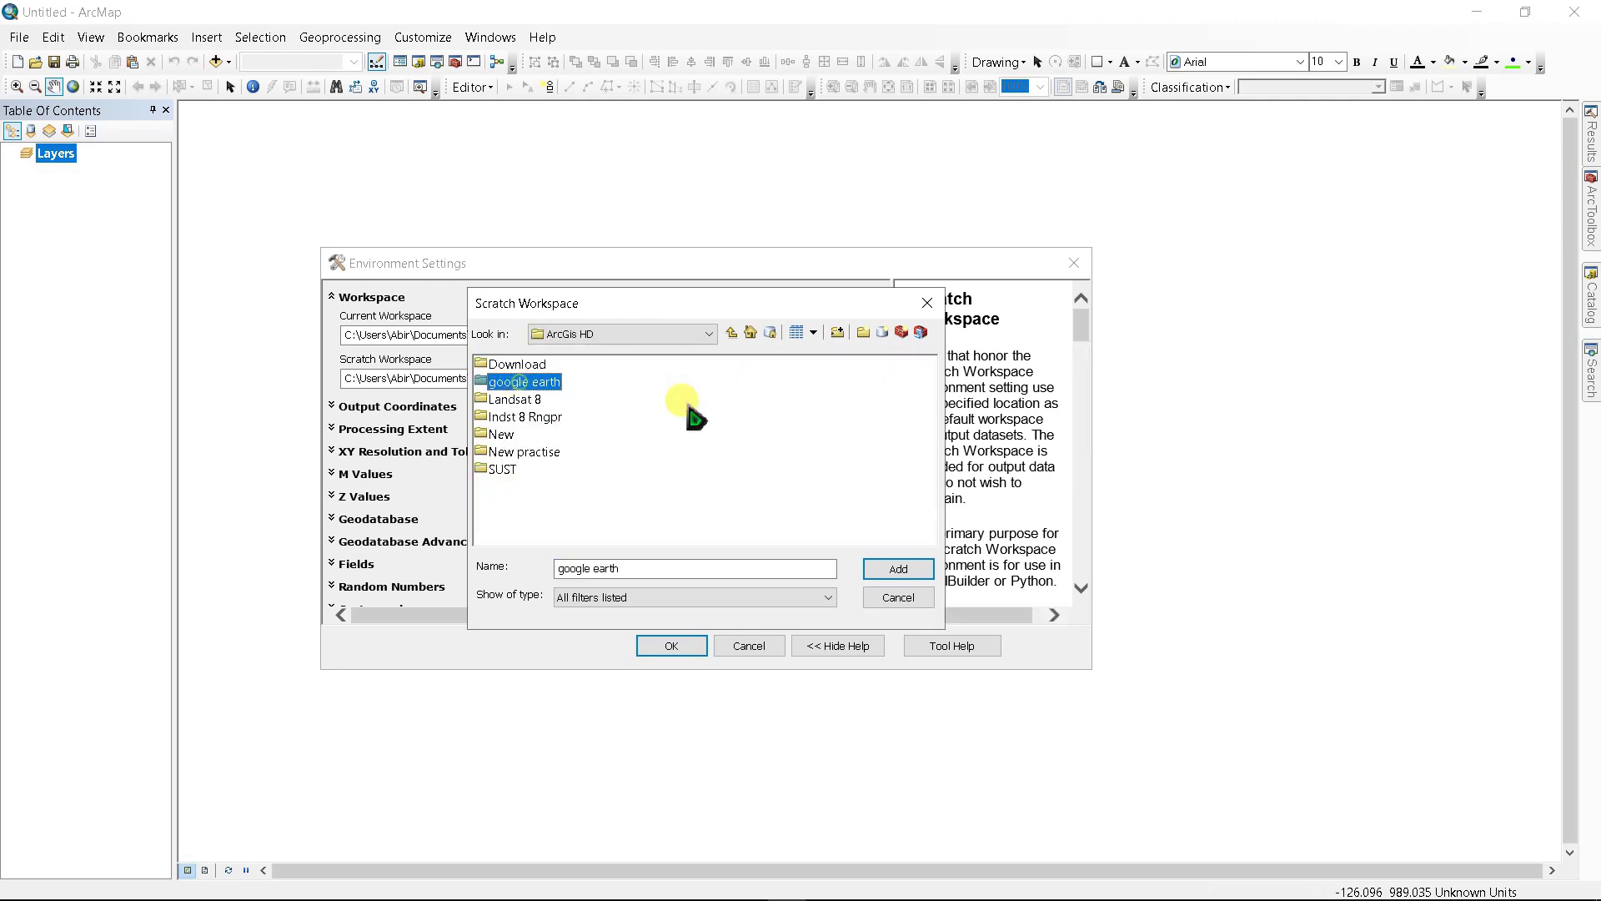
click(901, 572)
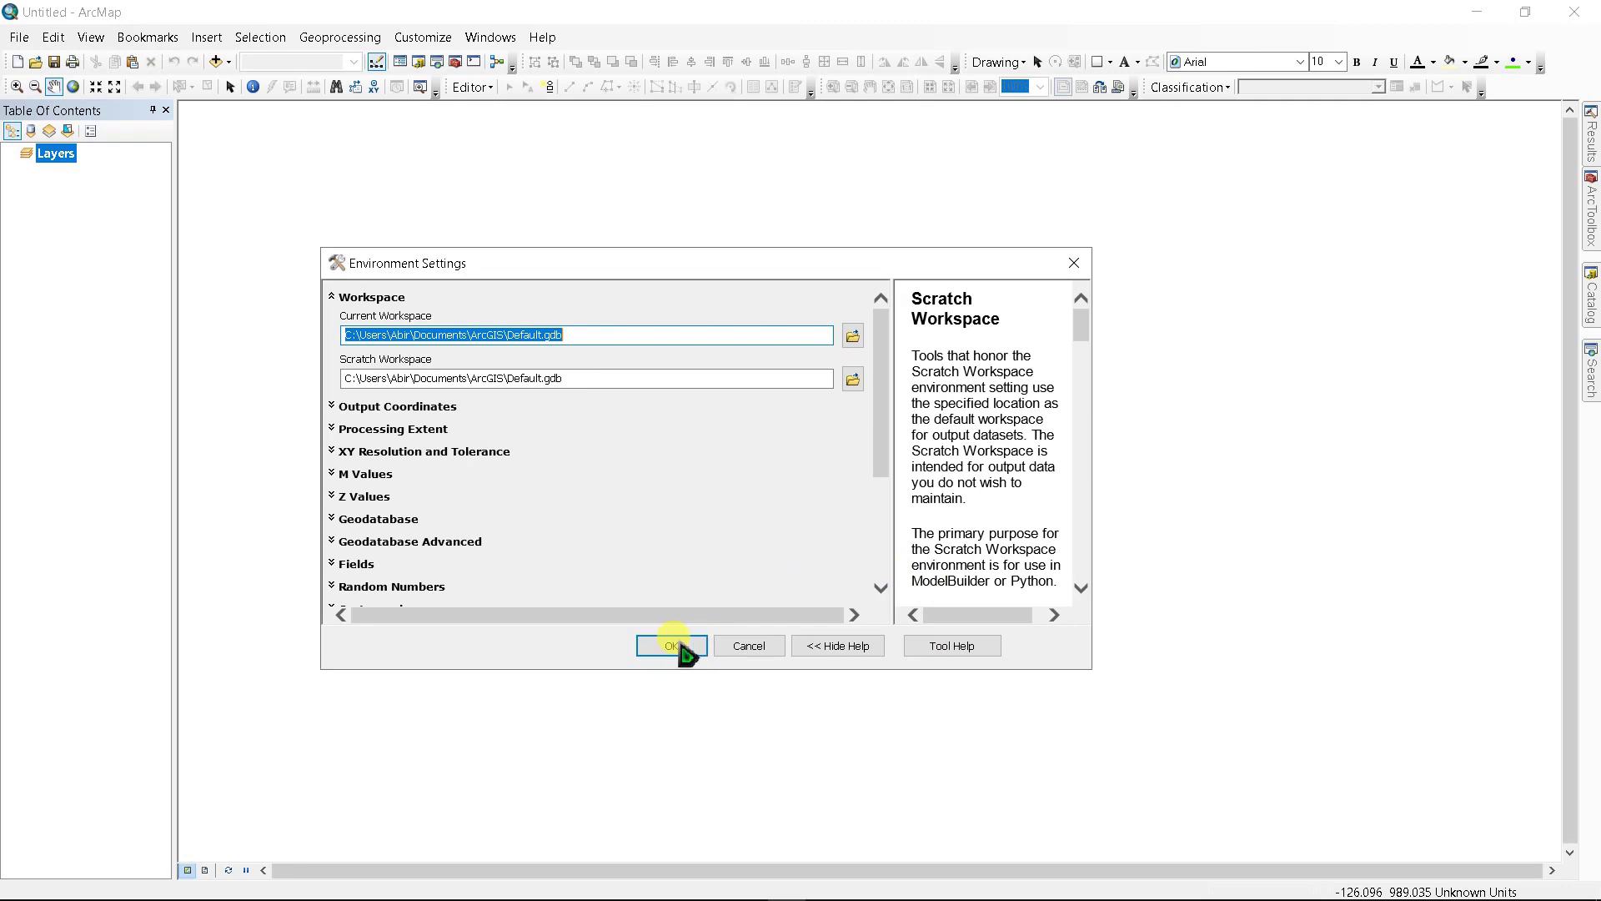
key(Return)
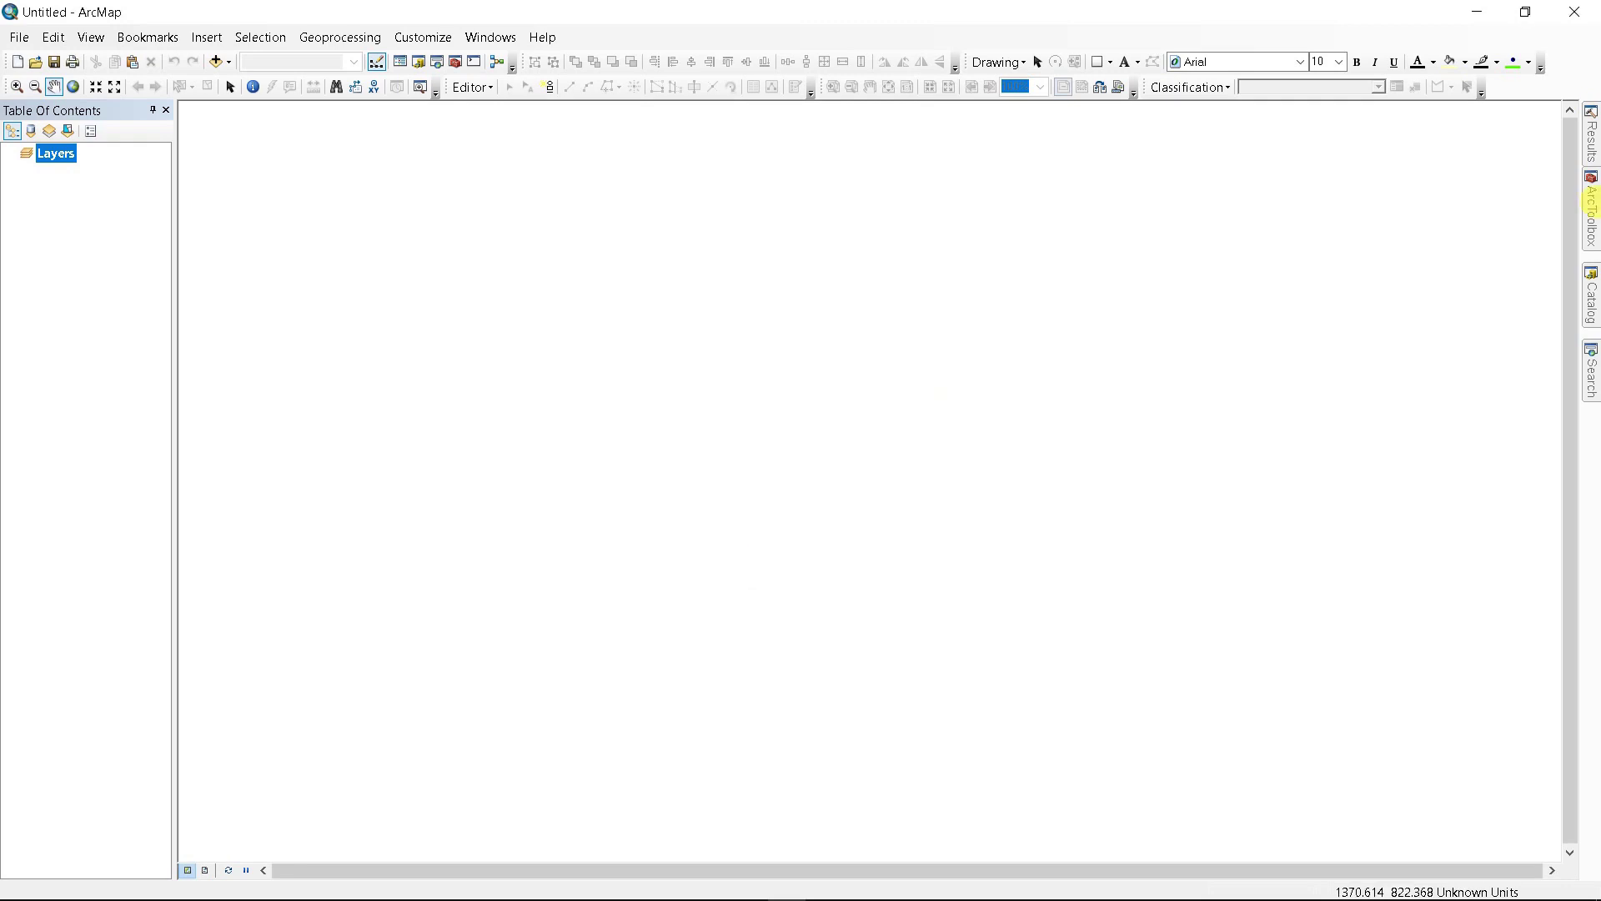
- Start the GPX To Features conversion tool and load Kaptai gps.gpx from the google earth folder as its input
mouse_move(1591, 210)
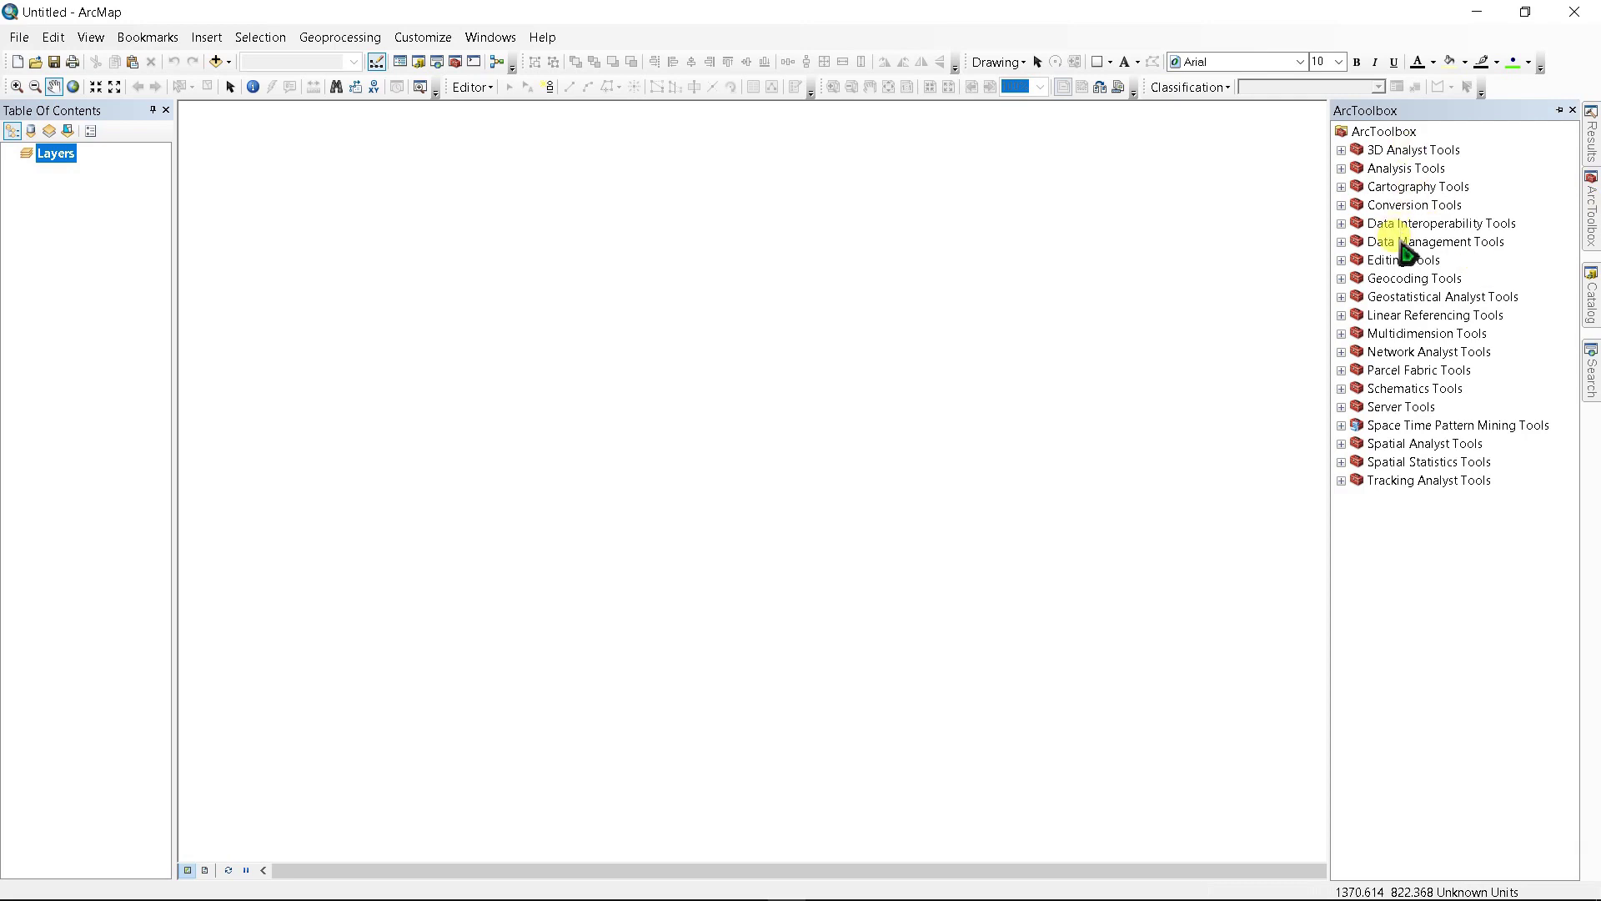
click(1401, 206)
double_click(1405, 243)
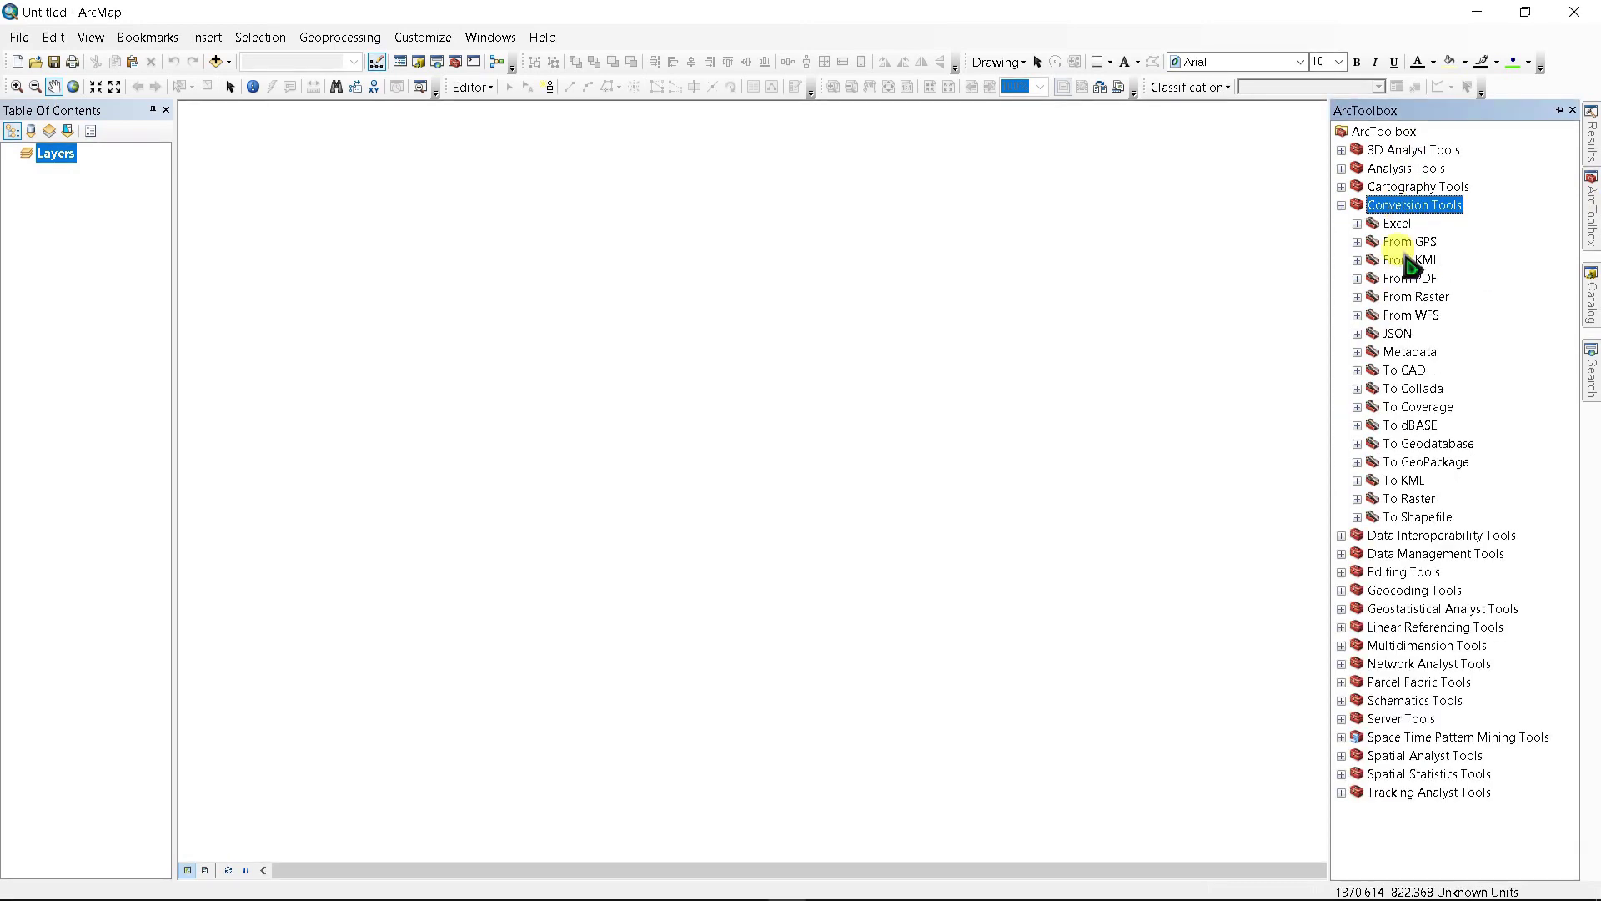
click(1427, 261)
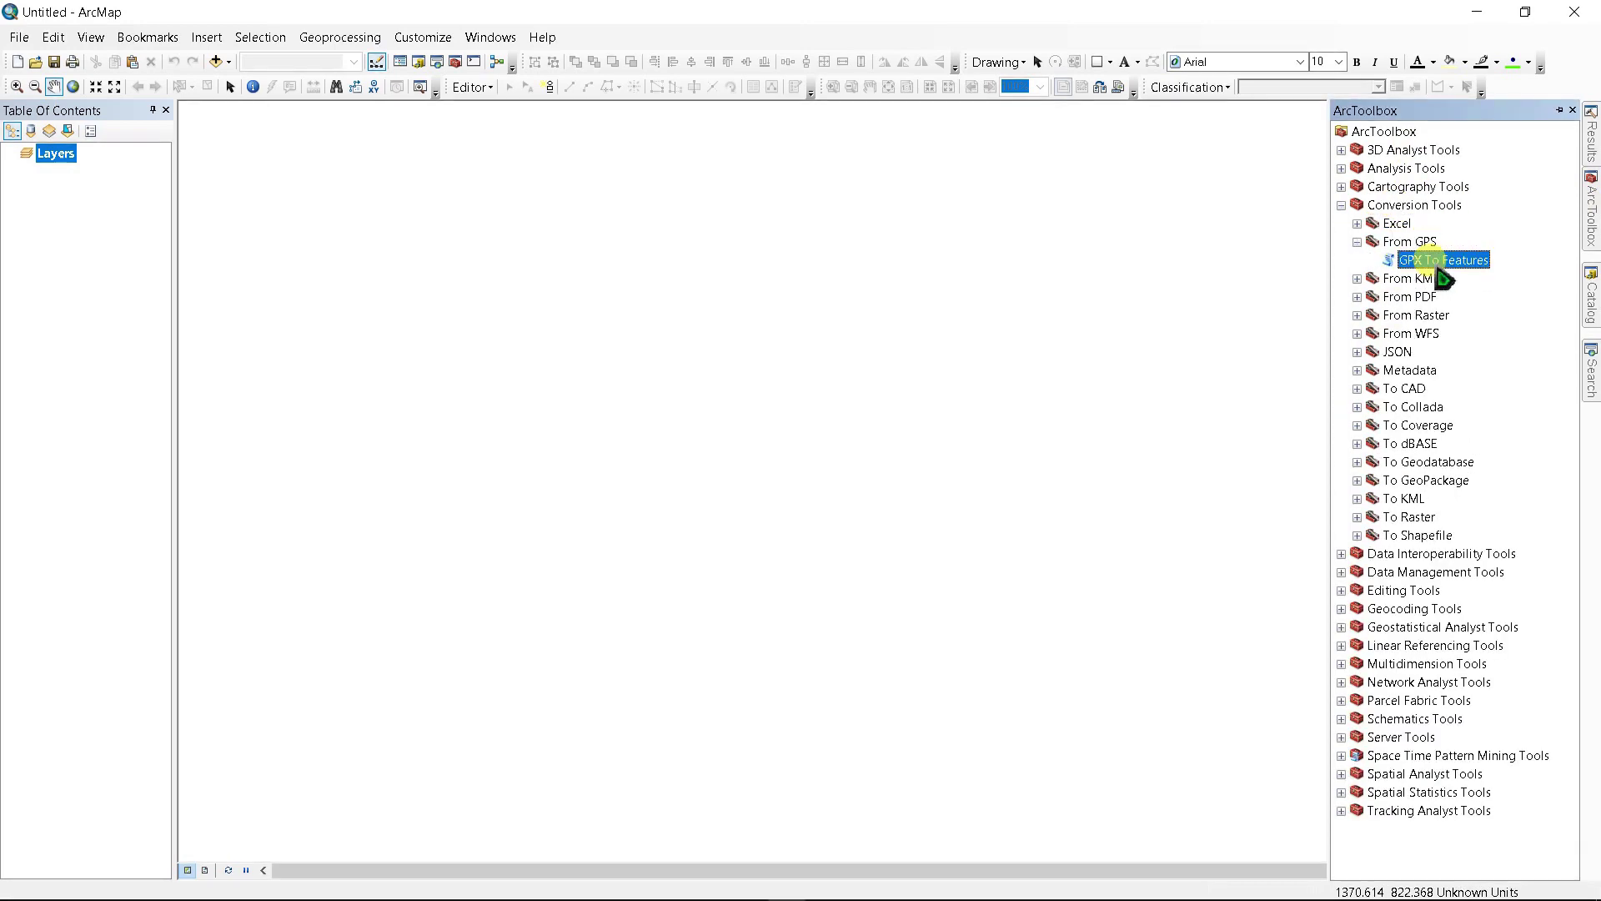
double_click(1434, 261)
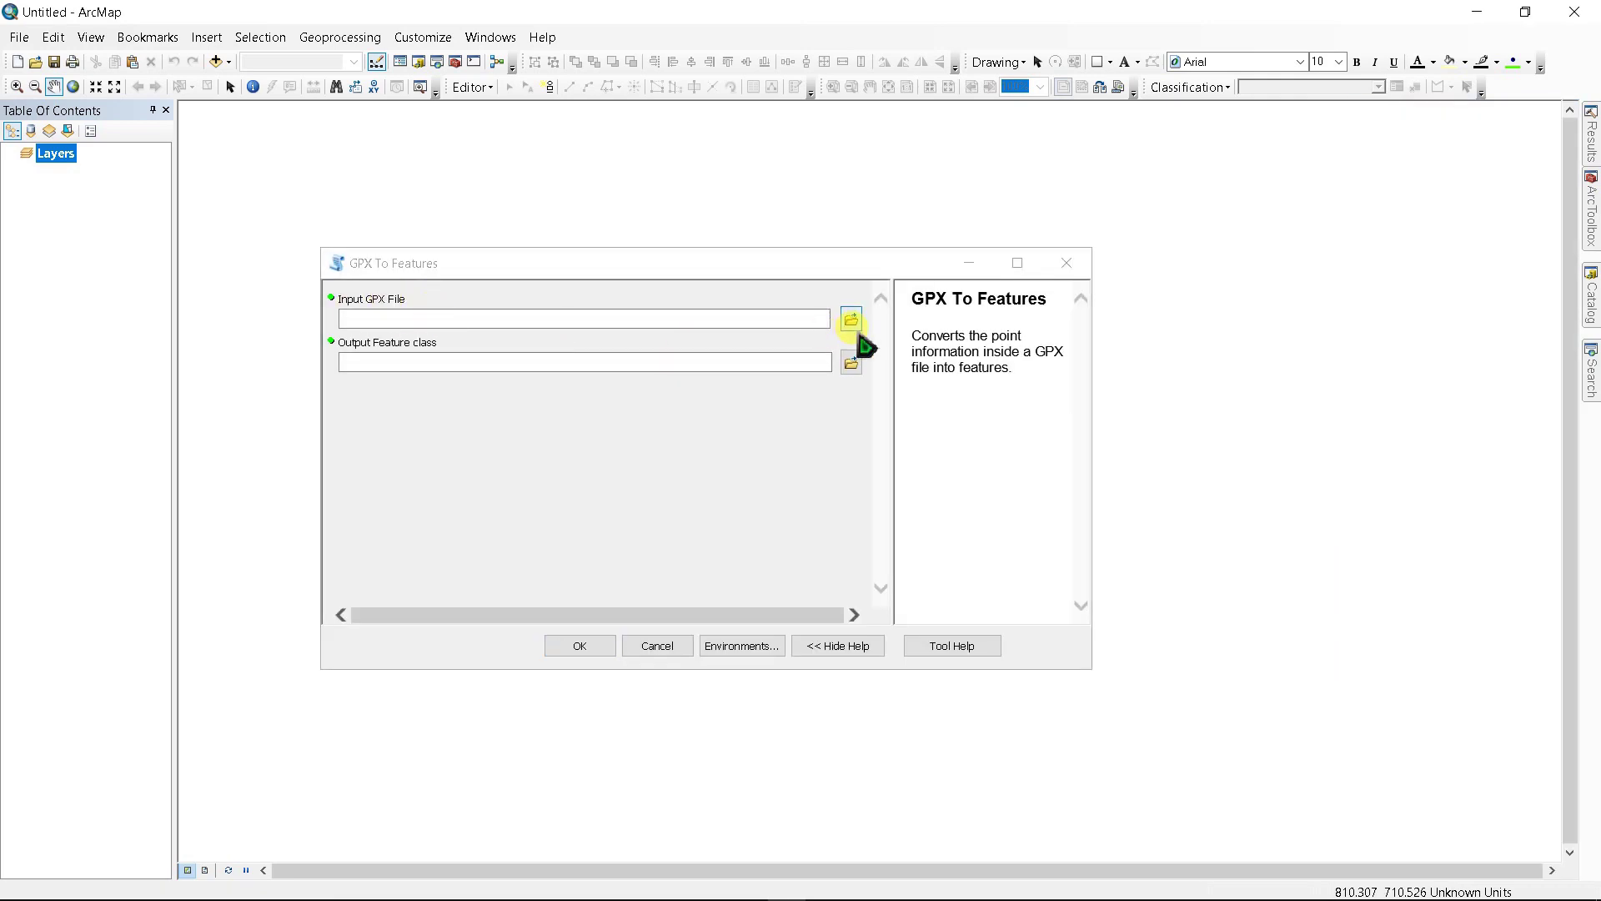
click(850, 319)
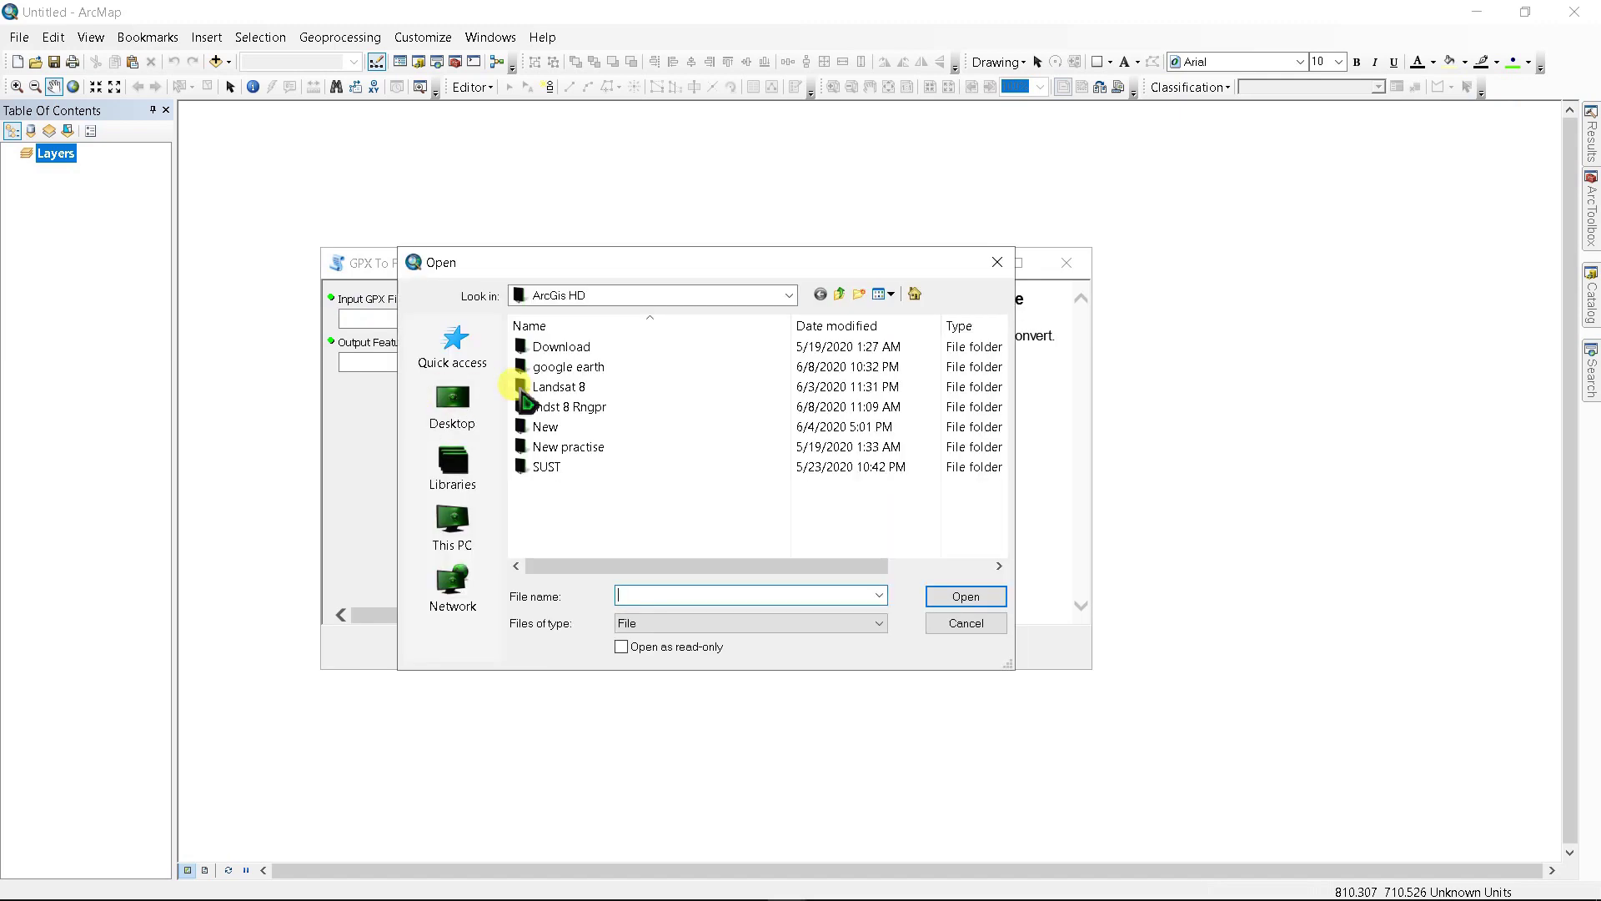
double_click(554, 367)
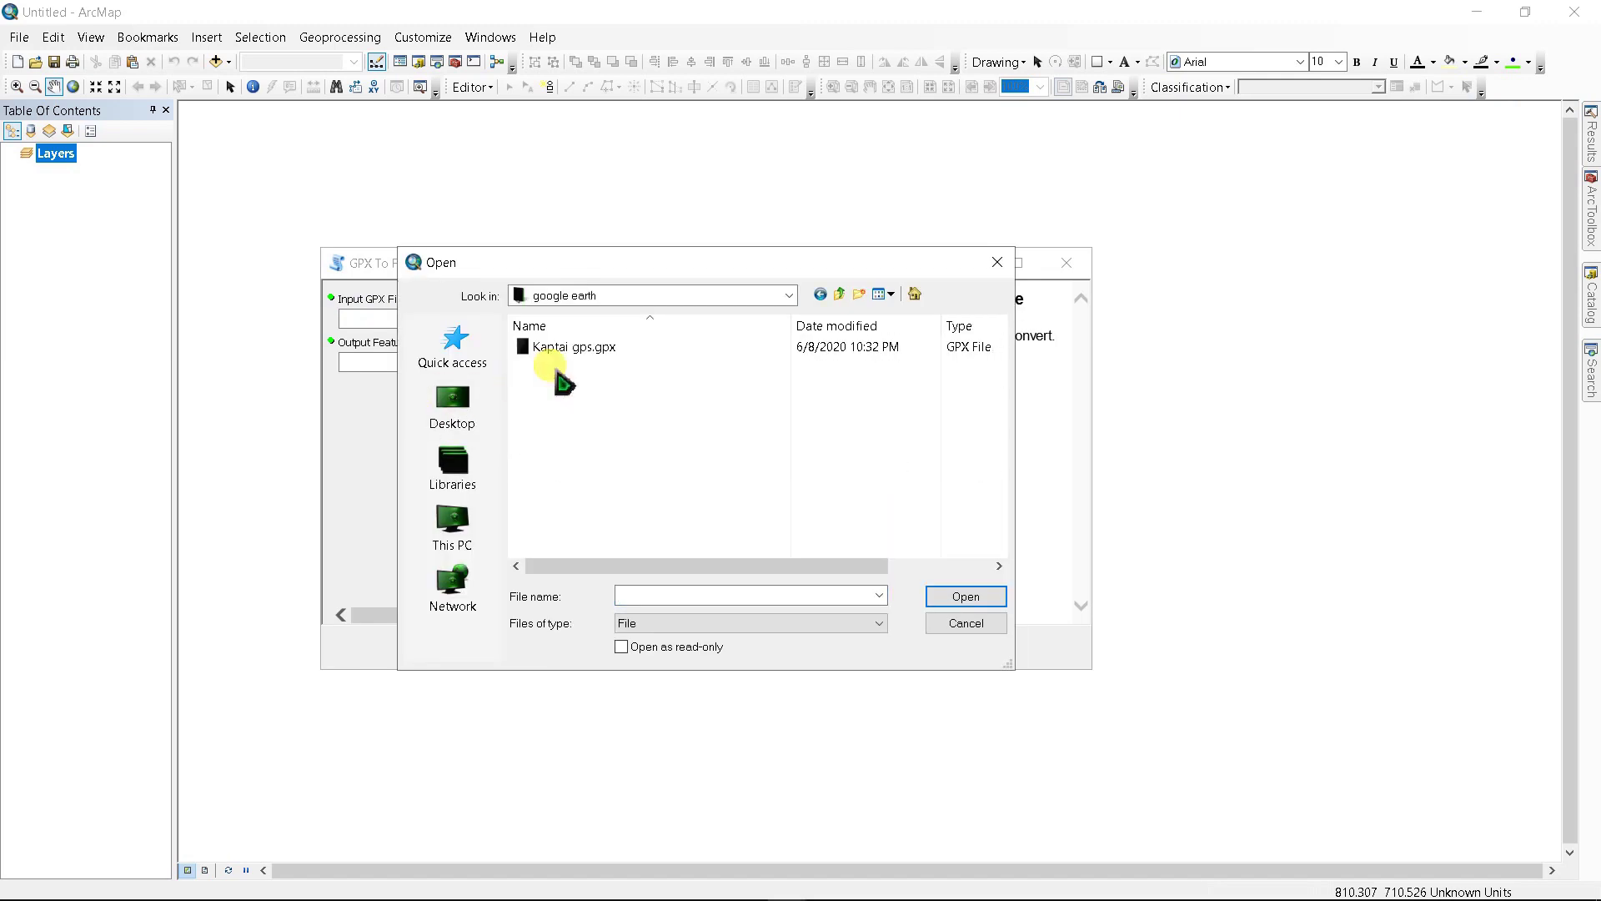
click(562, 347)
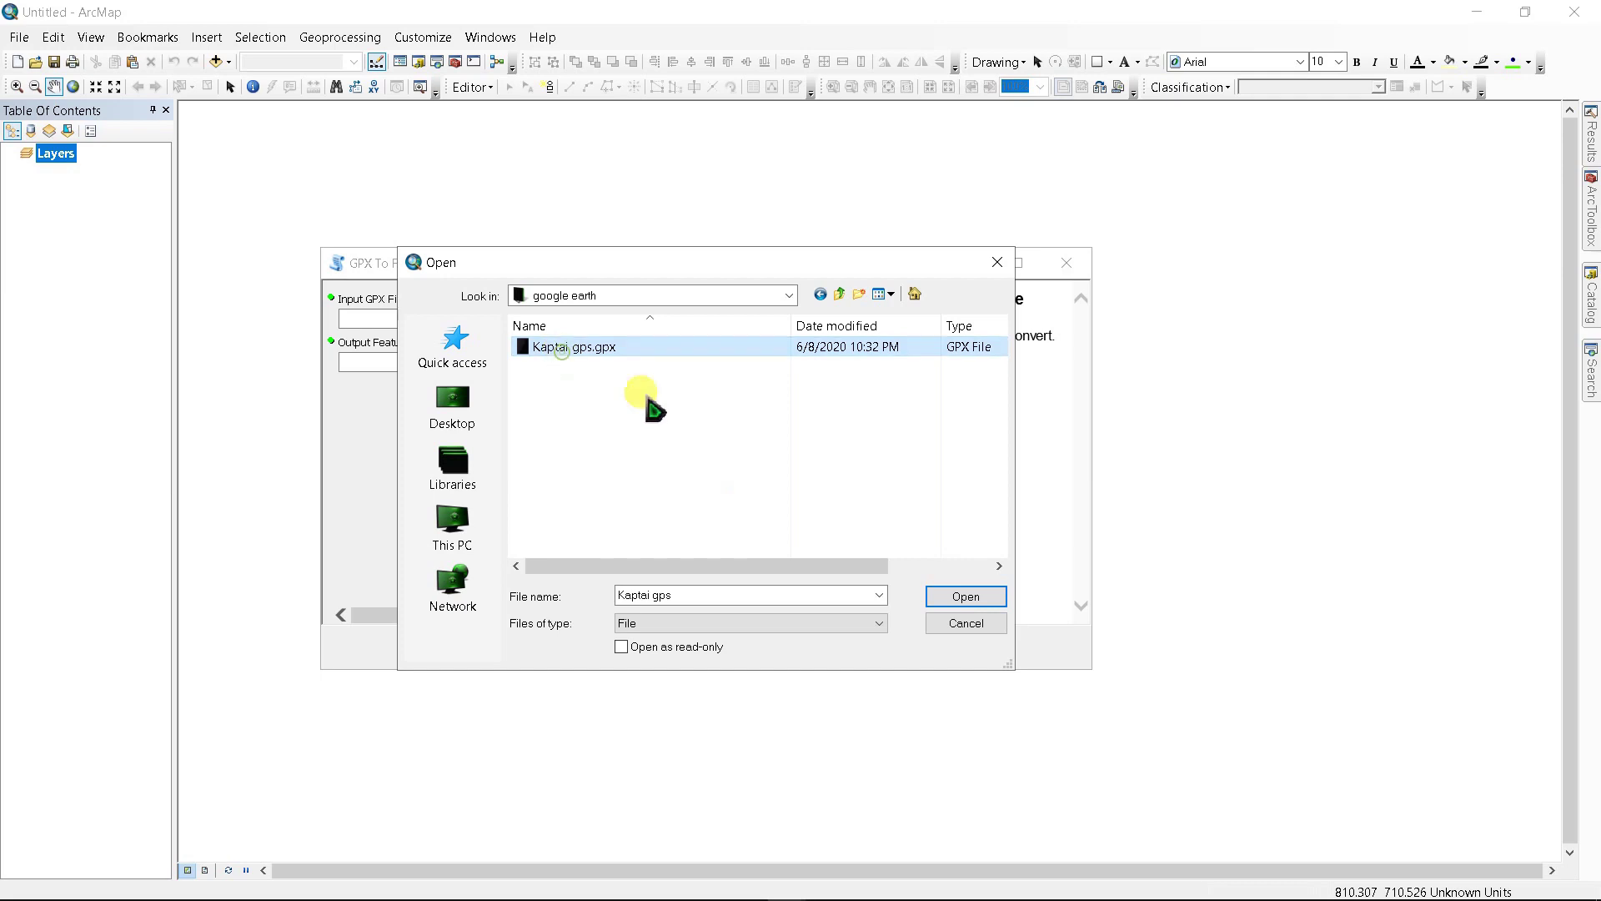
click(961, 597)
- Name the output feature class Kaptai_shp.shp in the google earth folder and run the GPX conversion
click(756, 364)
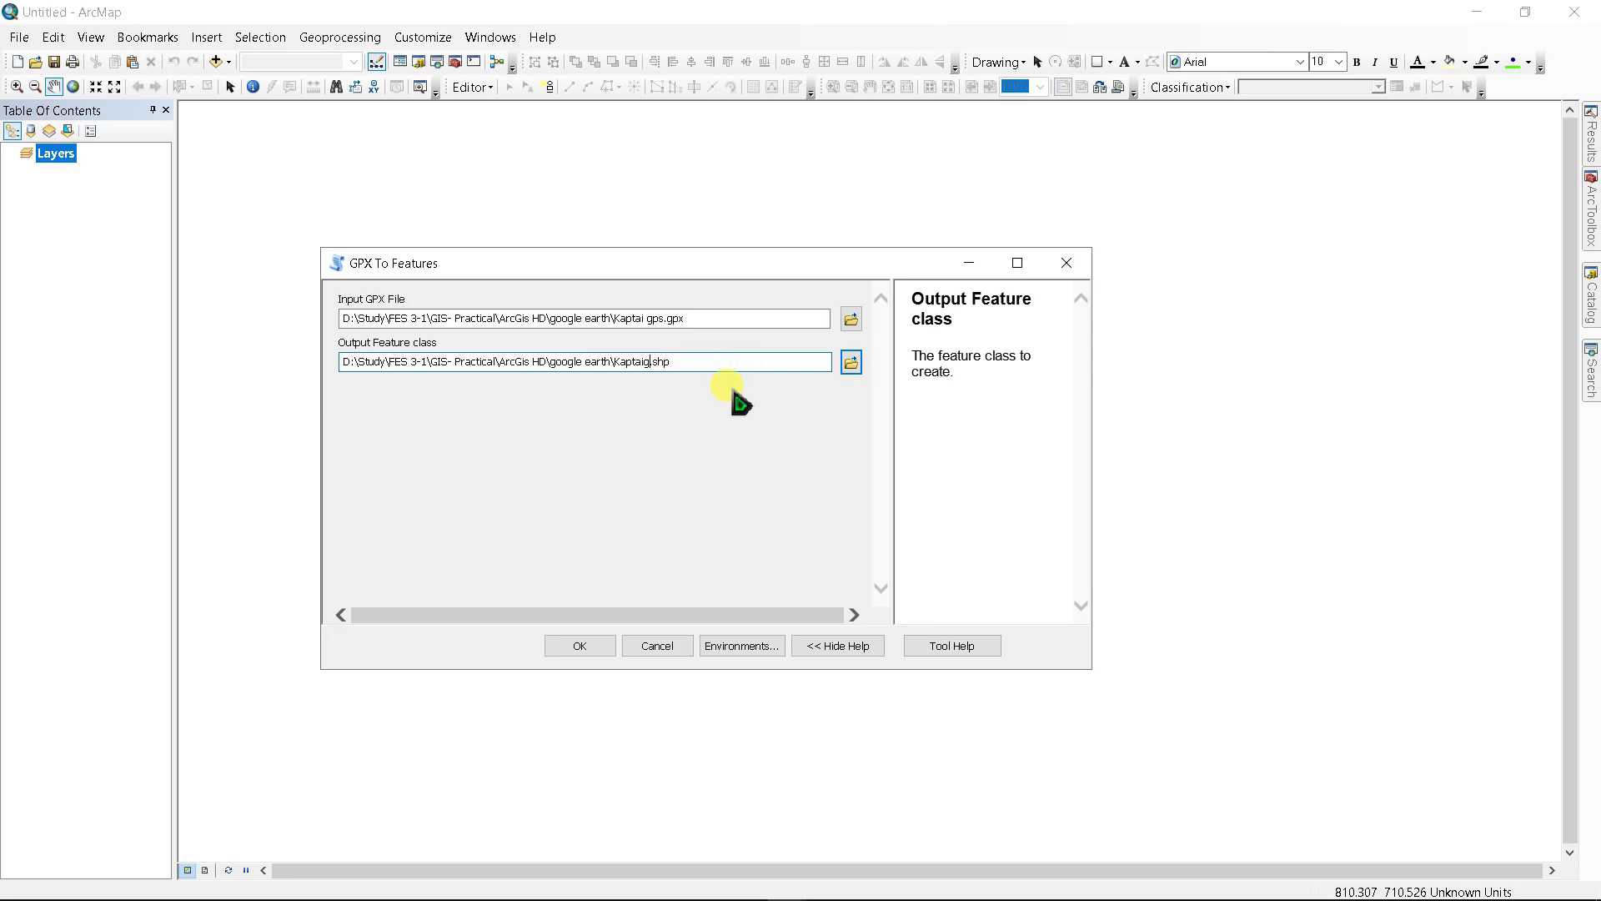
text(i_shp)
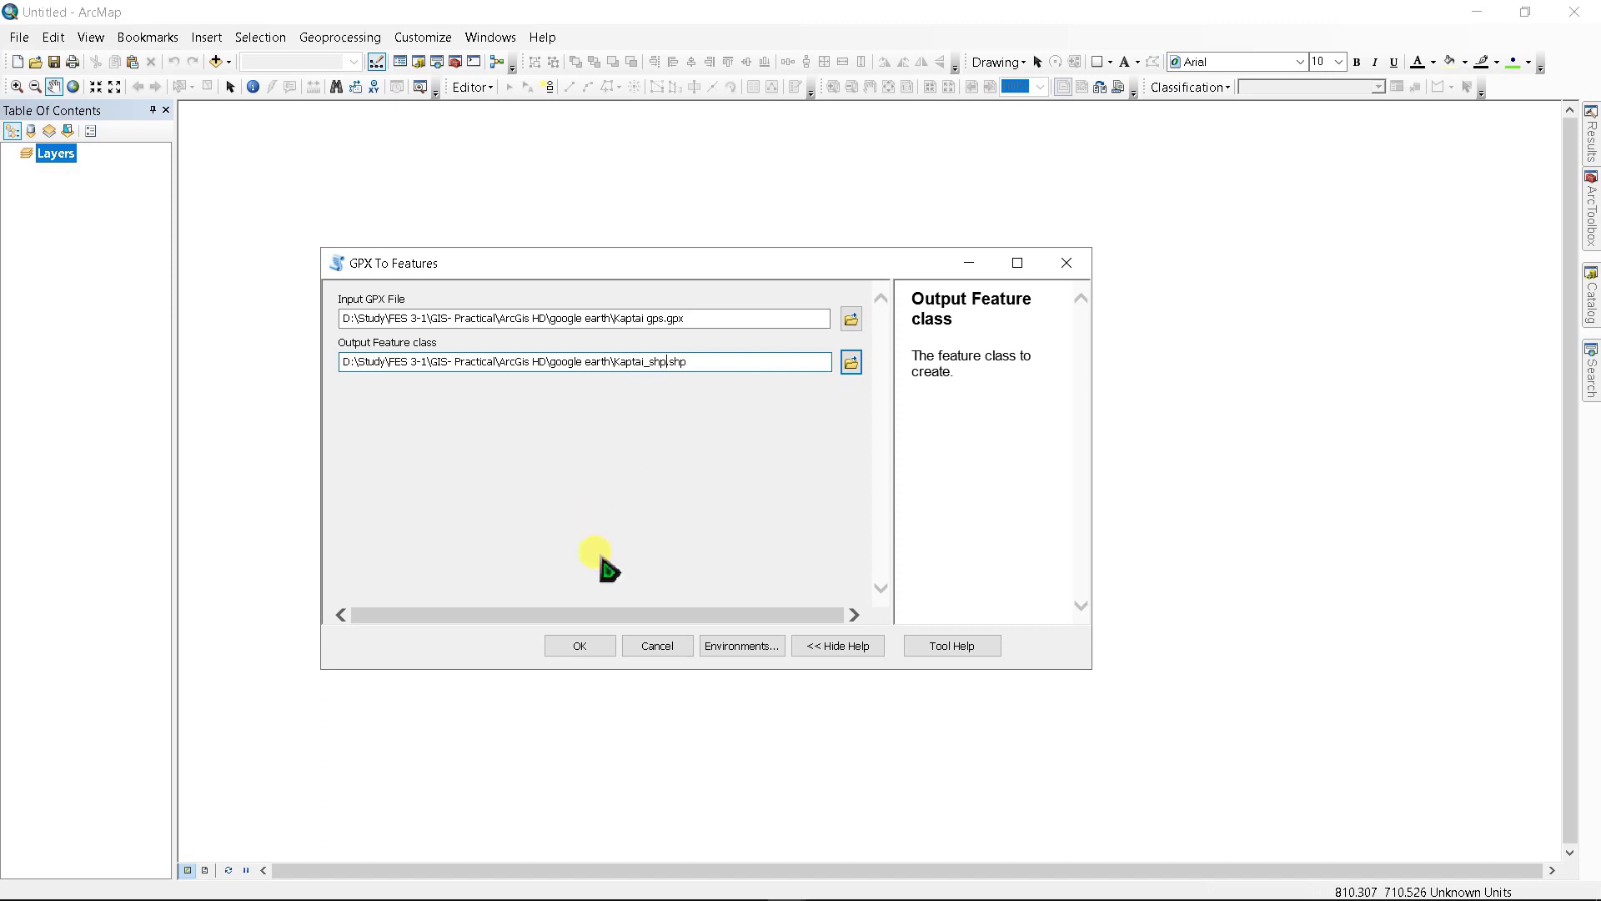
click(580, 646)
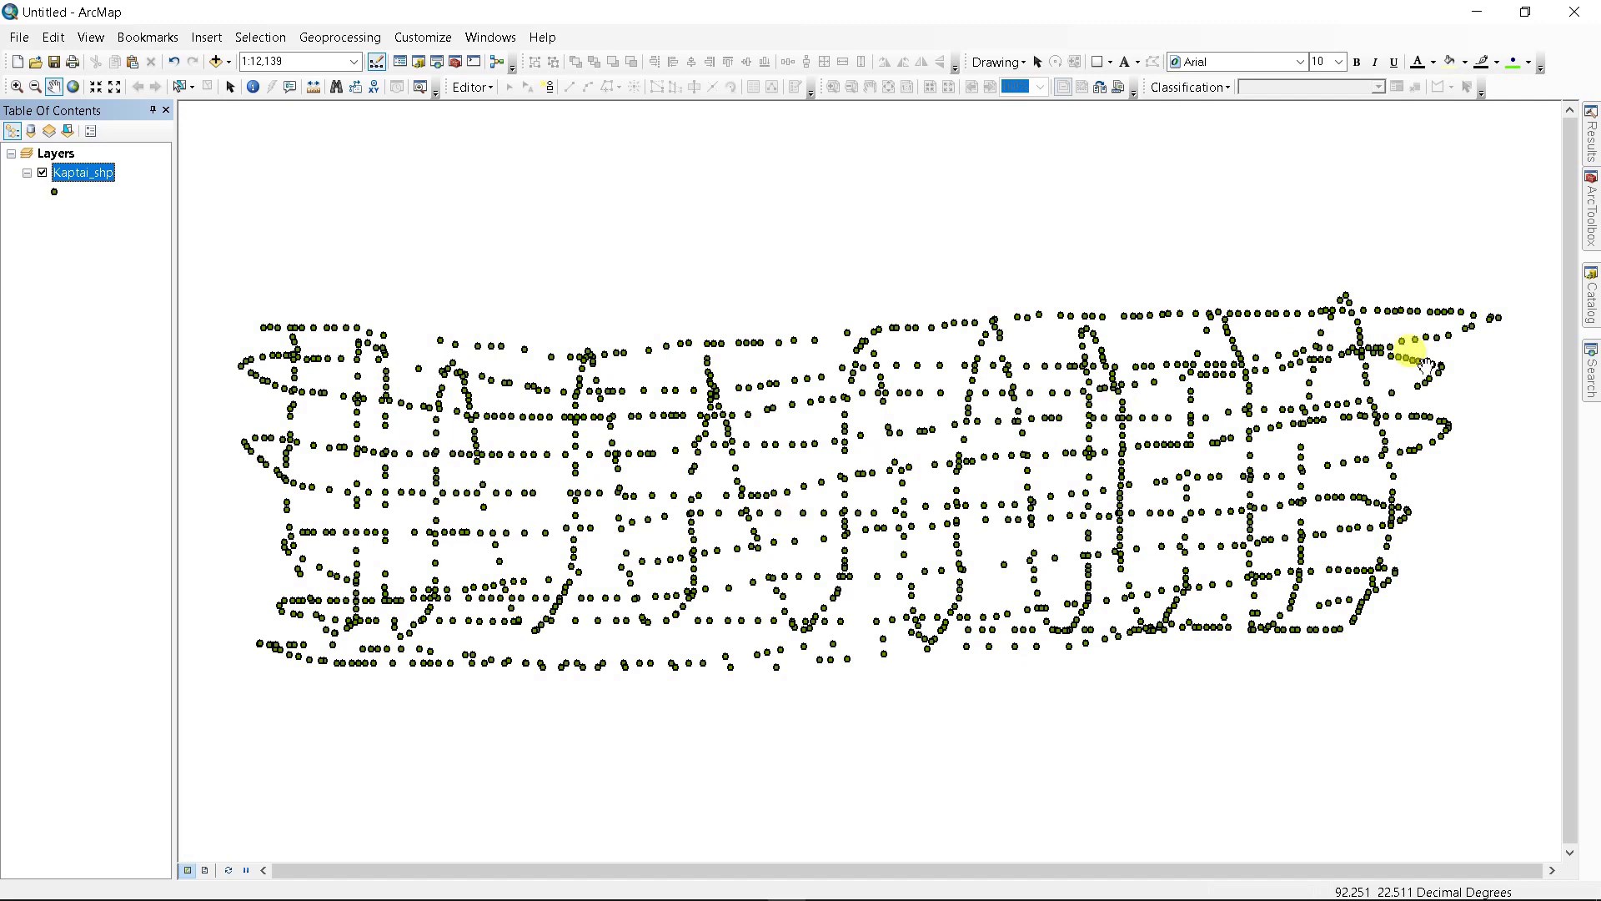
- Start the 3D Analyst IDW interpolation with Kaptai_shp as the input points and Elevation as the Z value field
click(1591, 213)
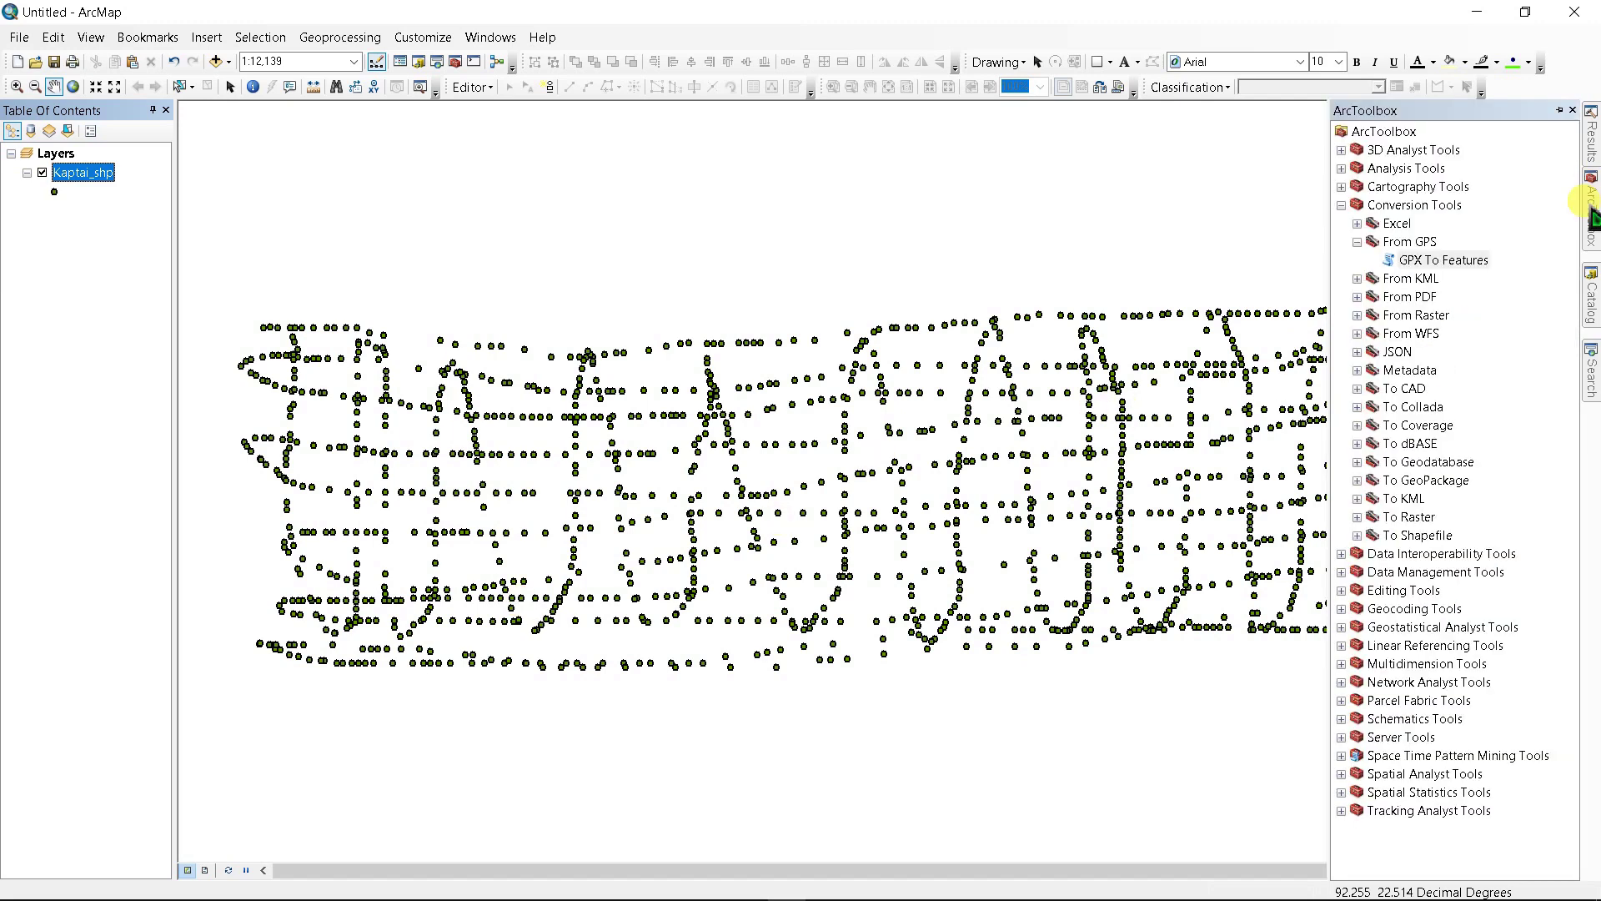
double_click(1404, 151)
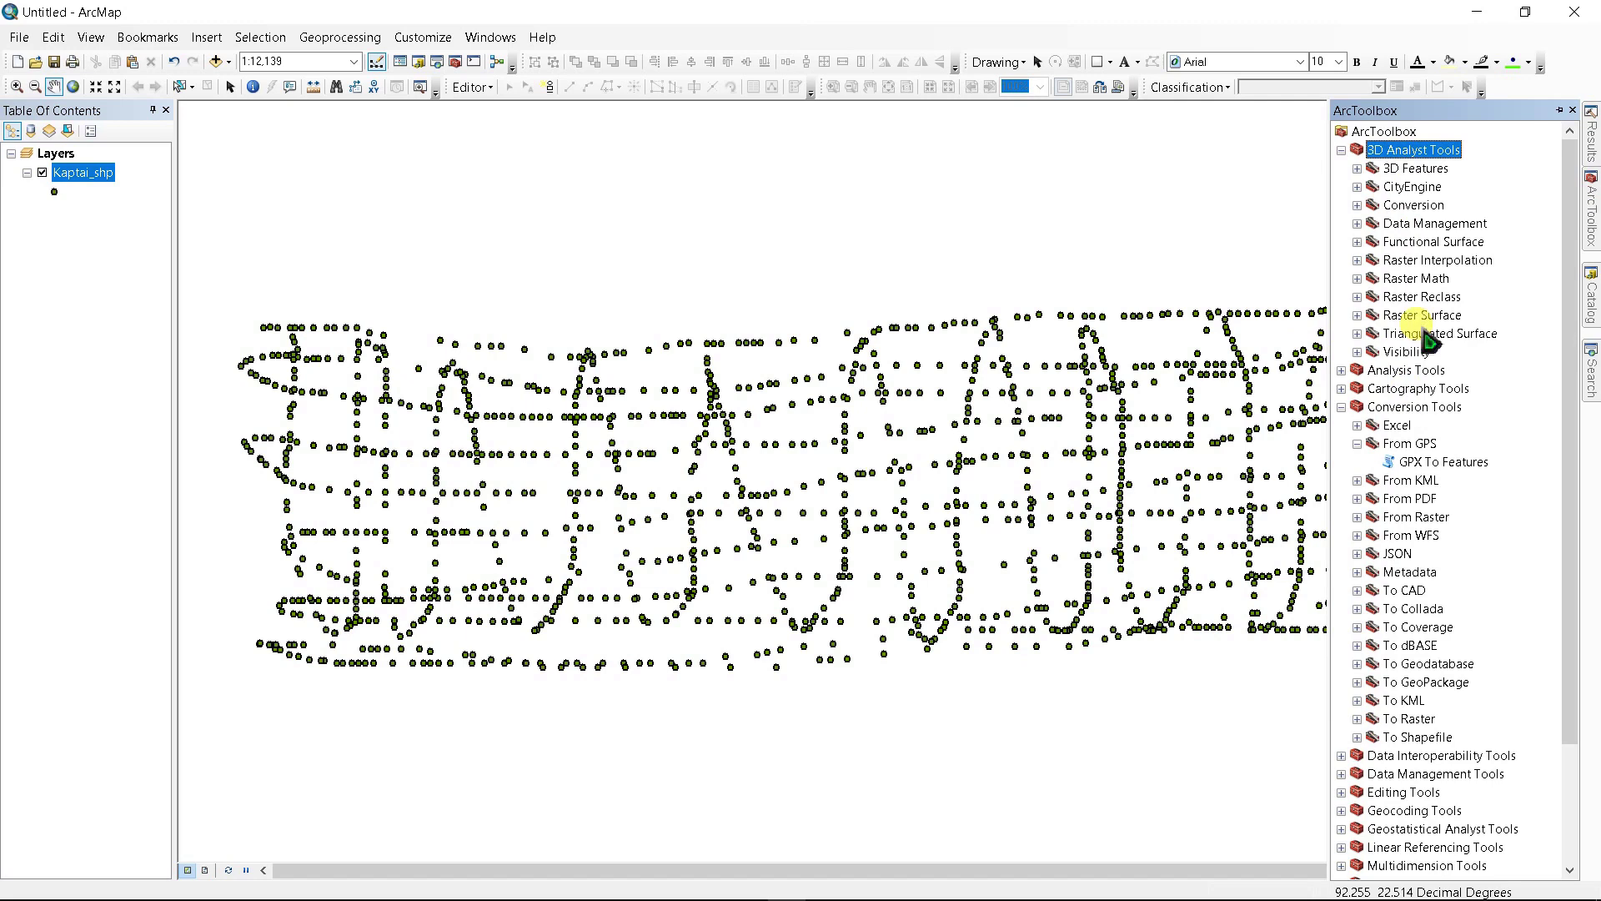
double_click(1437, 262)
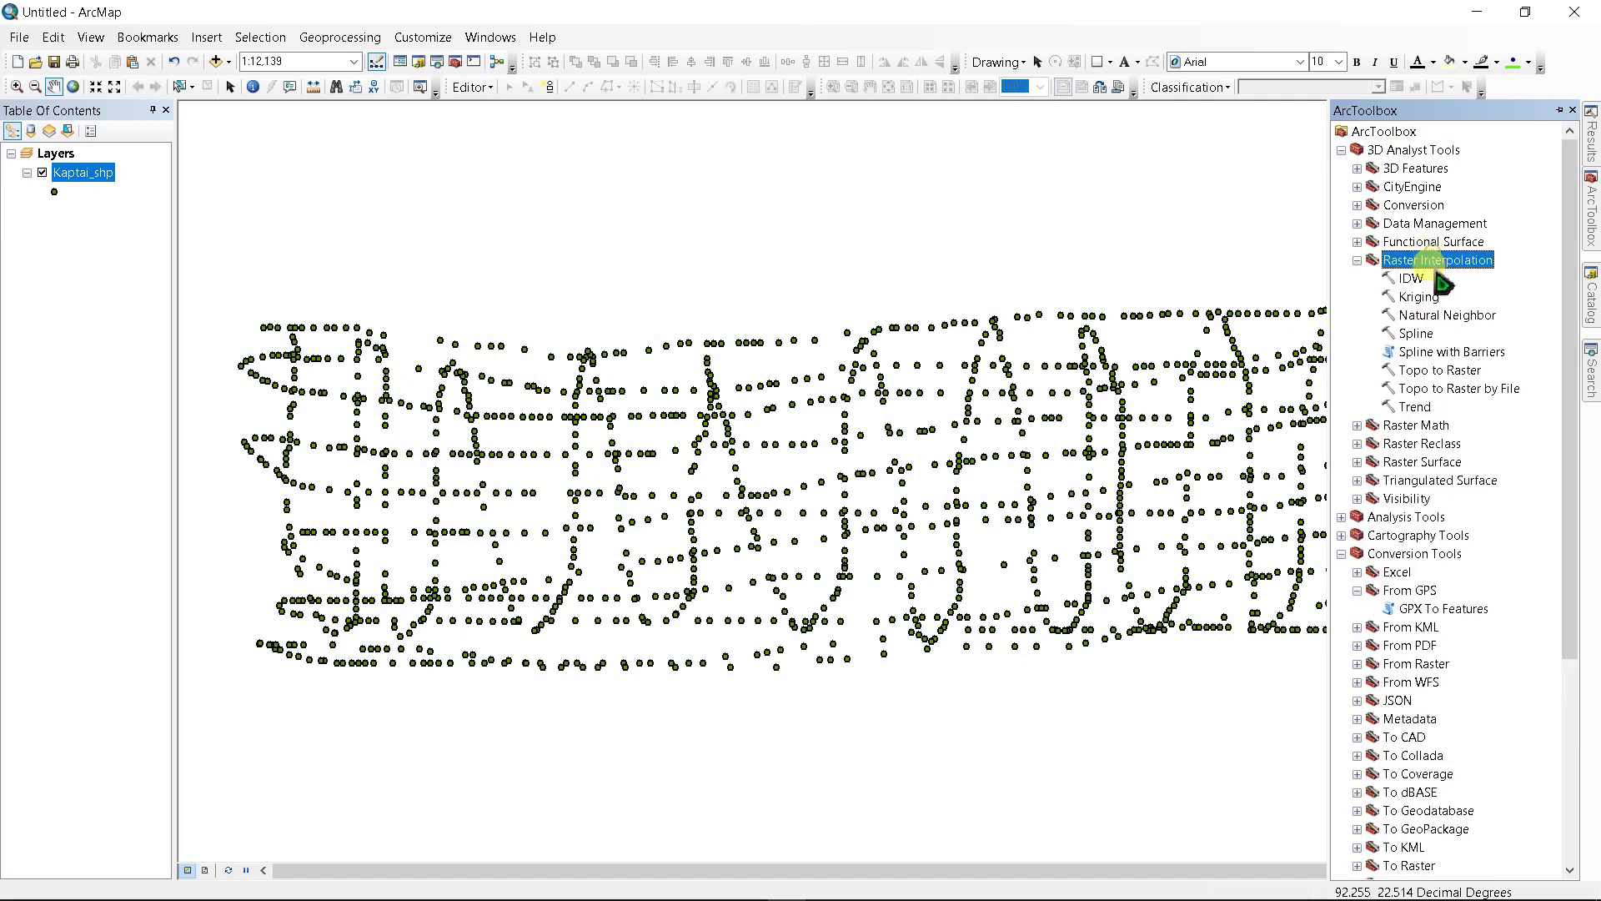
click(1412, 280)
double_click(1412, 280)
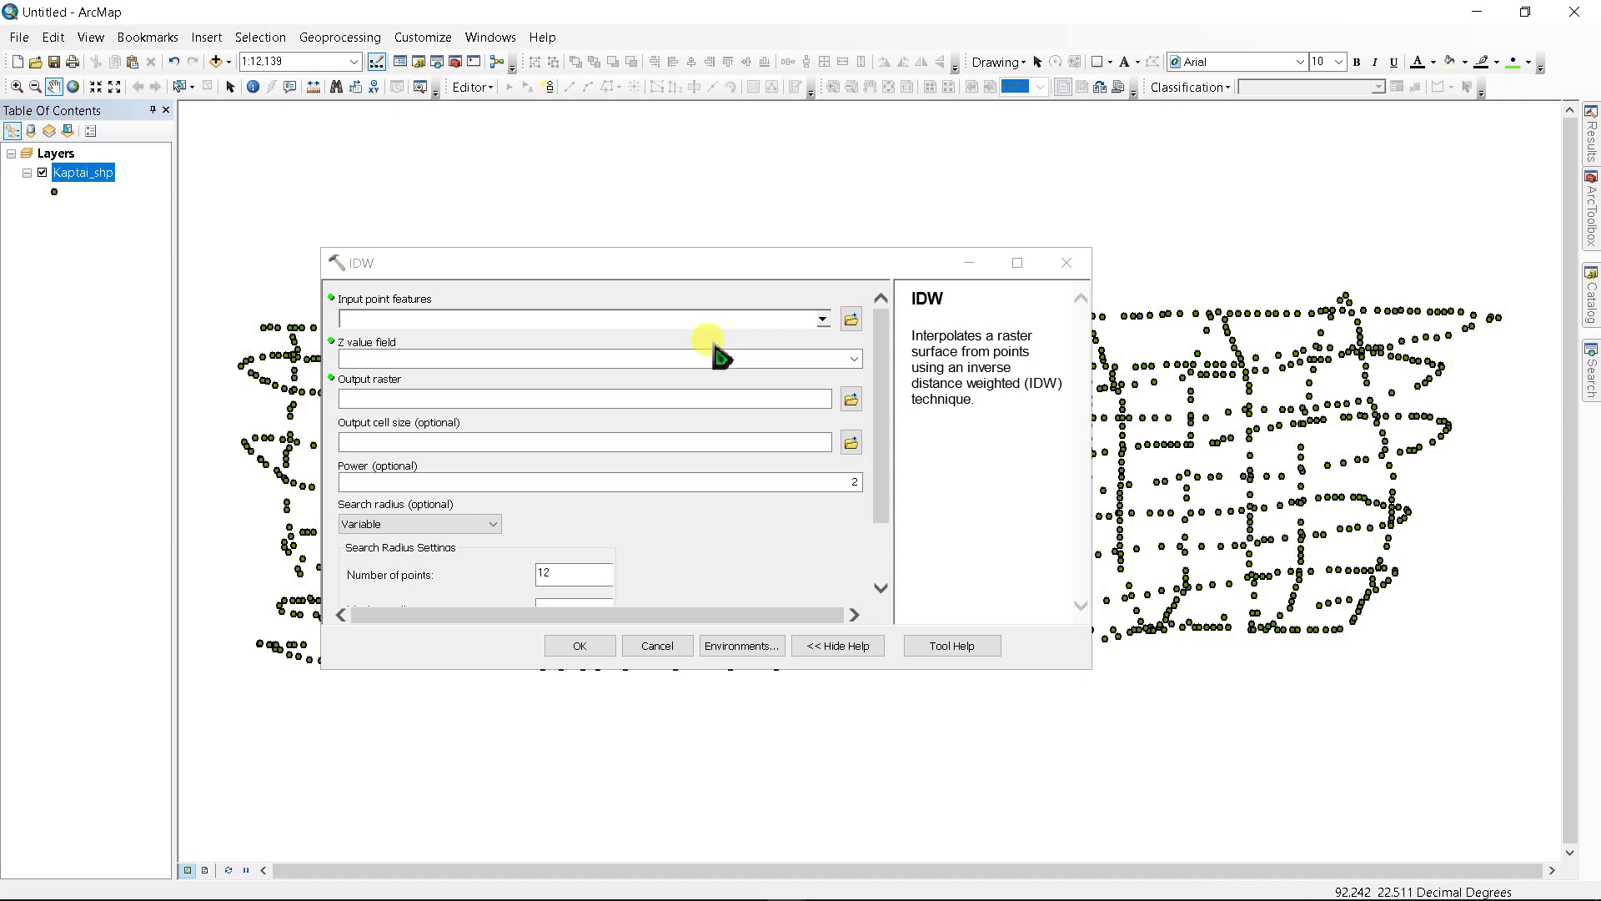
click(823, 319)
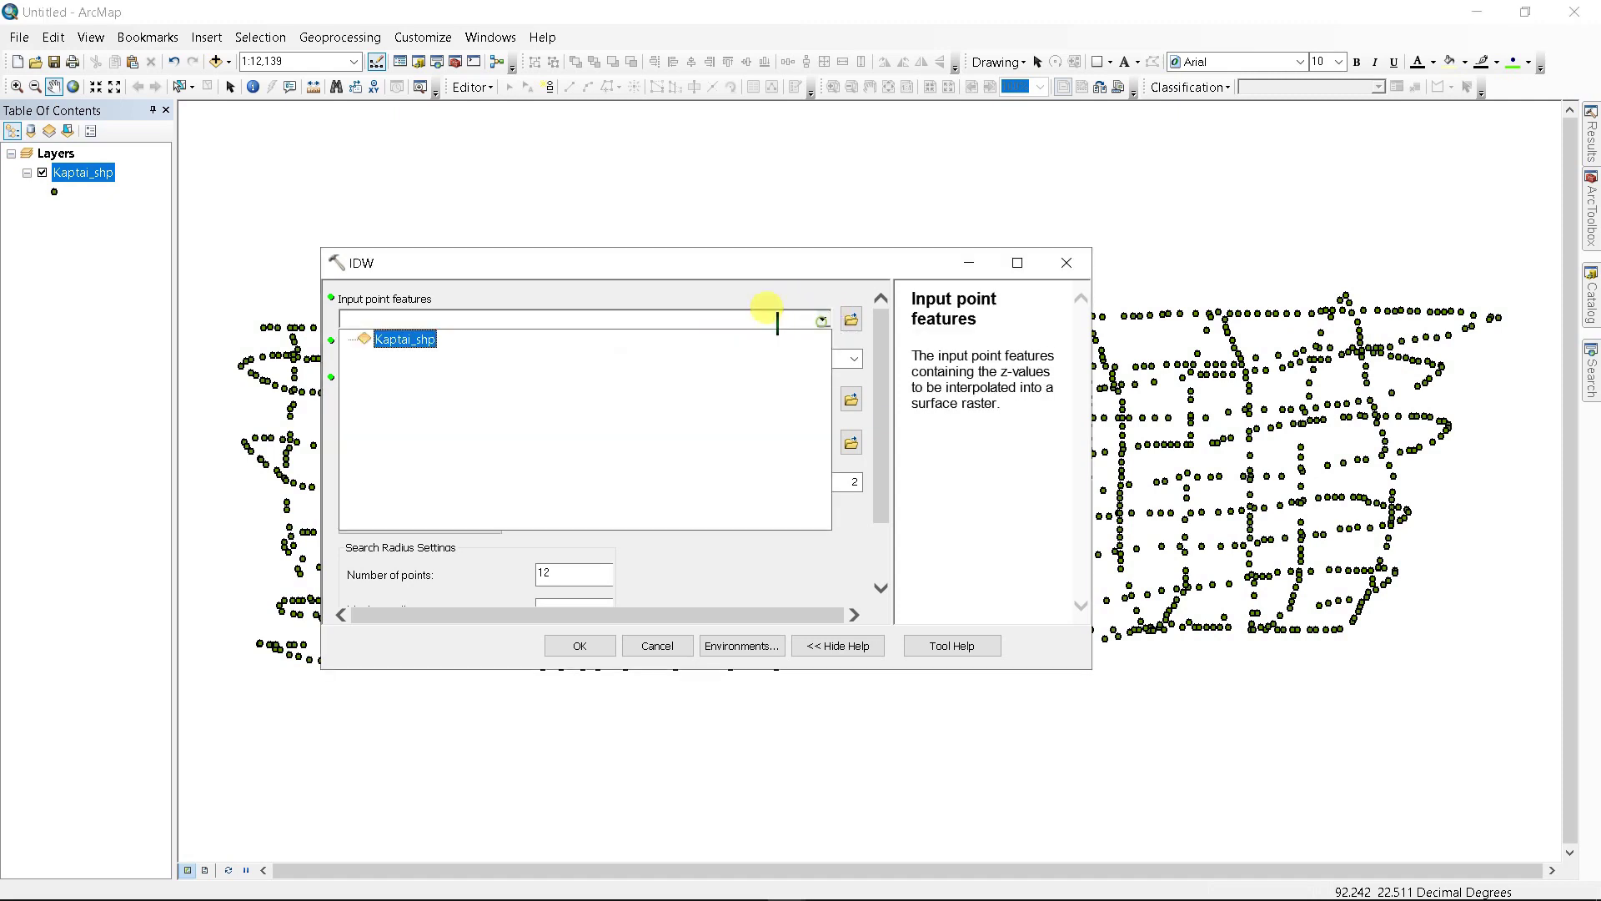
click(380, 340)
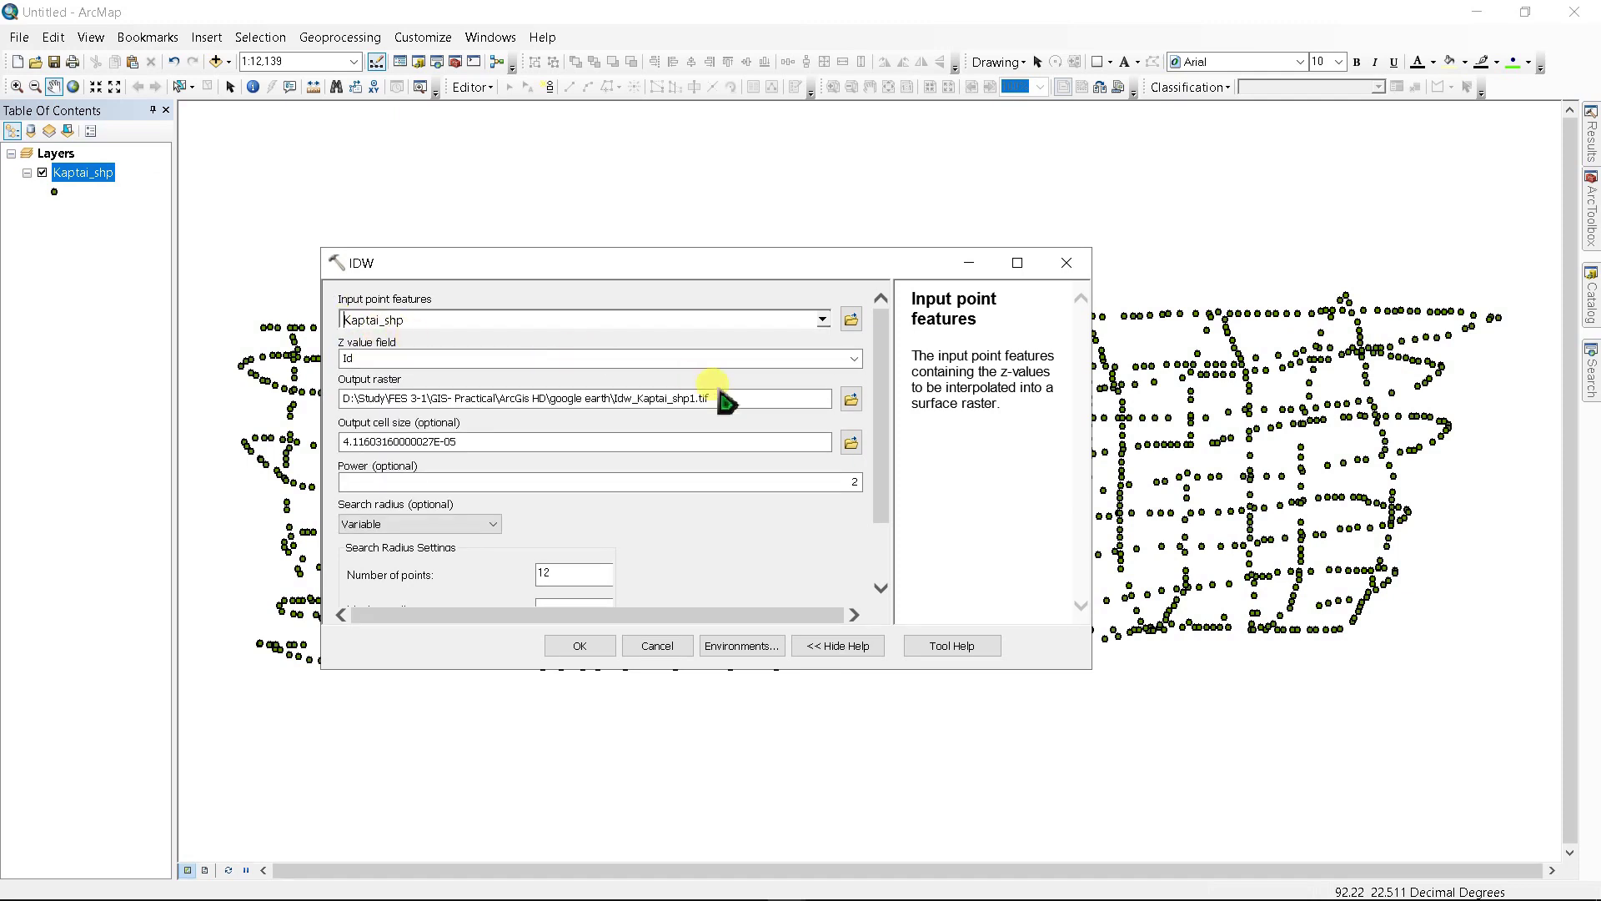
click(844, 359)
click(368, 409)
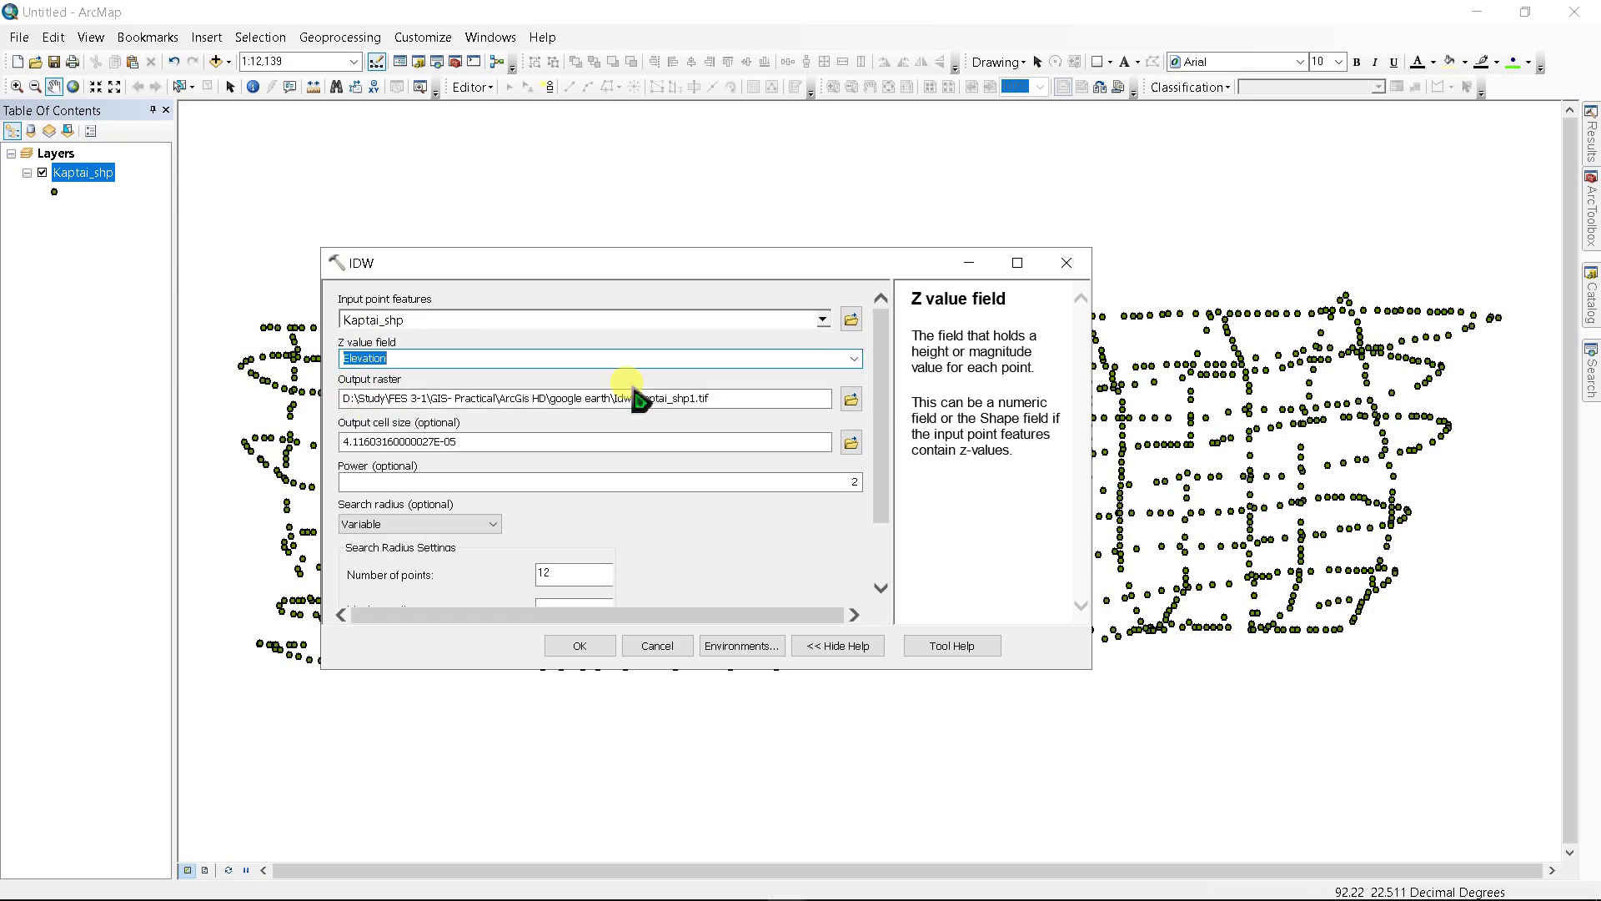
- Run the IDW interpolation with the output raster named Kaptai_DEM.tif, and hide the Kaptai_shp points layer
click(697, 398)
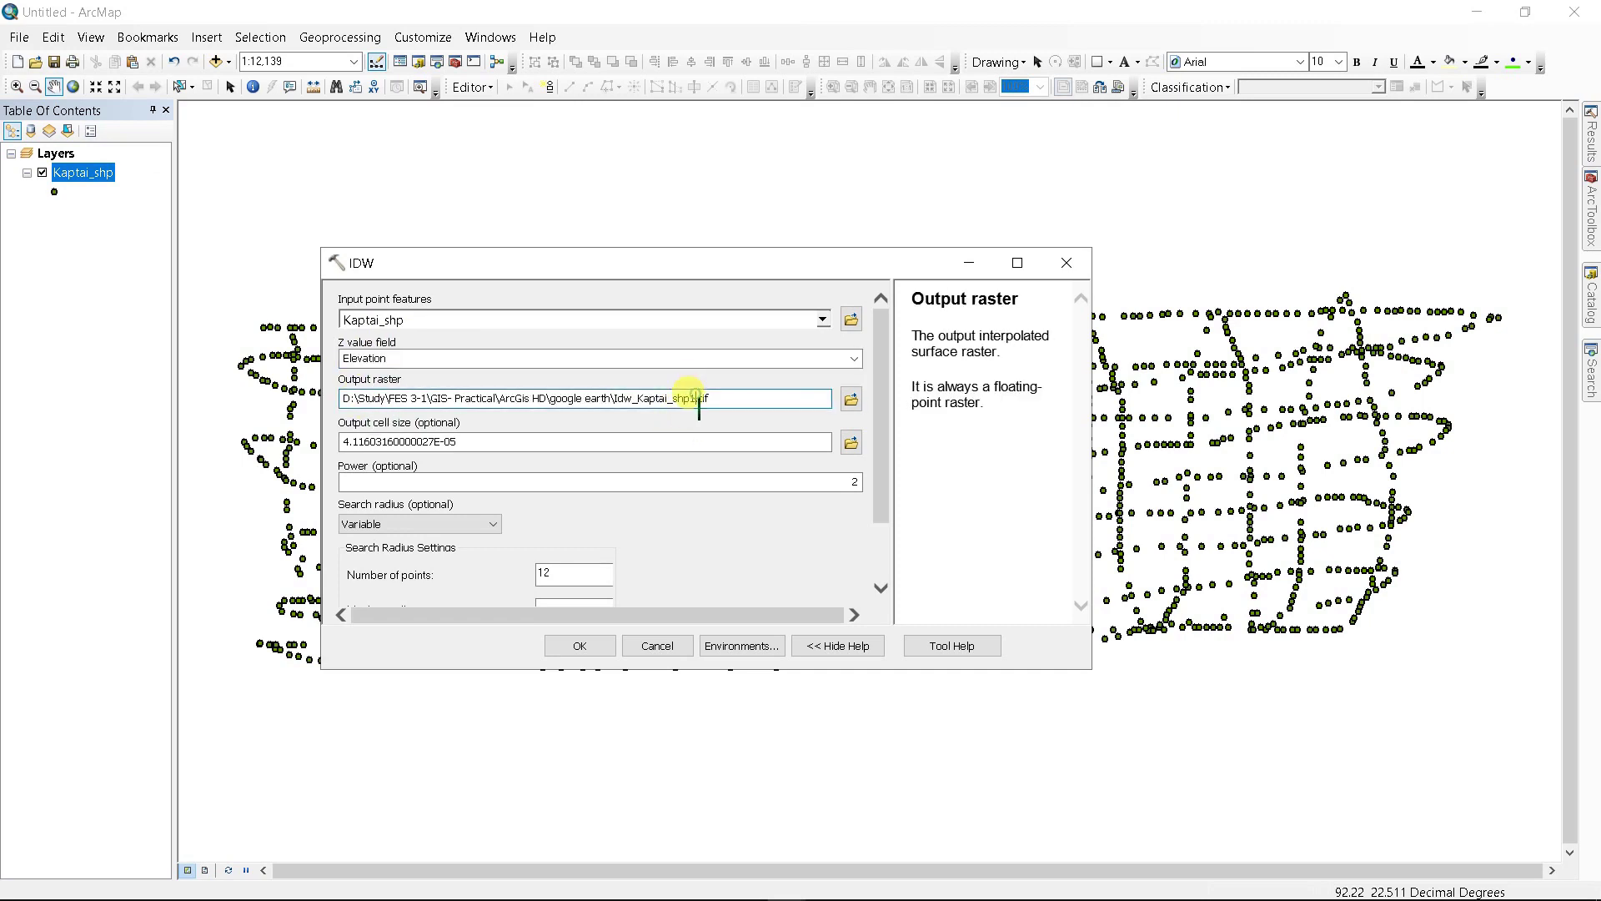
key(BackSpace)
key(BackSpace)
key(BackSpace)
key(BackSpace)
key(BackSpace)
key(BackSpace)
key(BackSpace)
key(BackSpace)
key(BackSpace)
key(BackSpace)
key(BackSpace)
key(BackSpace)
key(BackSpace)
key(BackSpace)
key(BackSpace)
text(Kaptrai)
key(BackSpace)
key(BackSpace)
key(BackSpace)
text(ai_DEM)
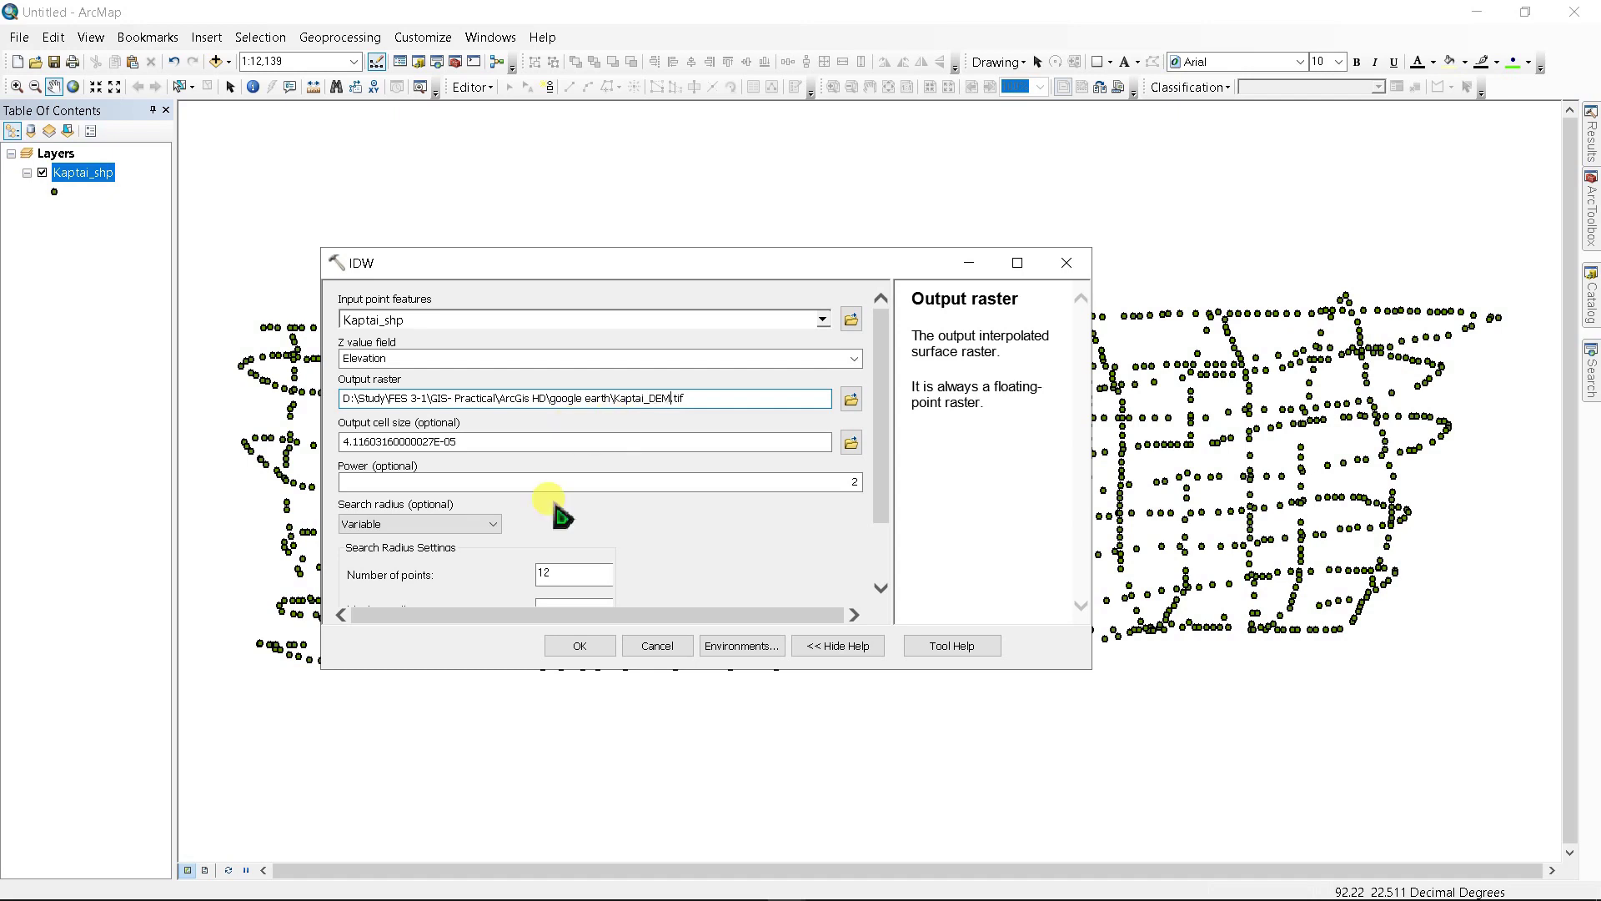
scroll(592, 516, down, 2)
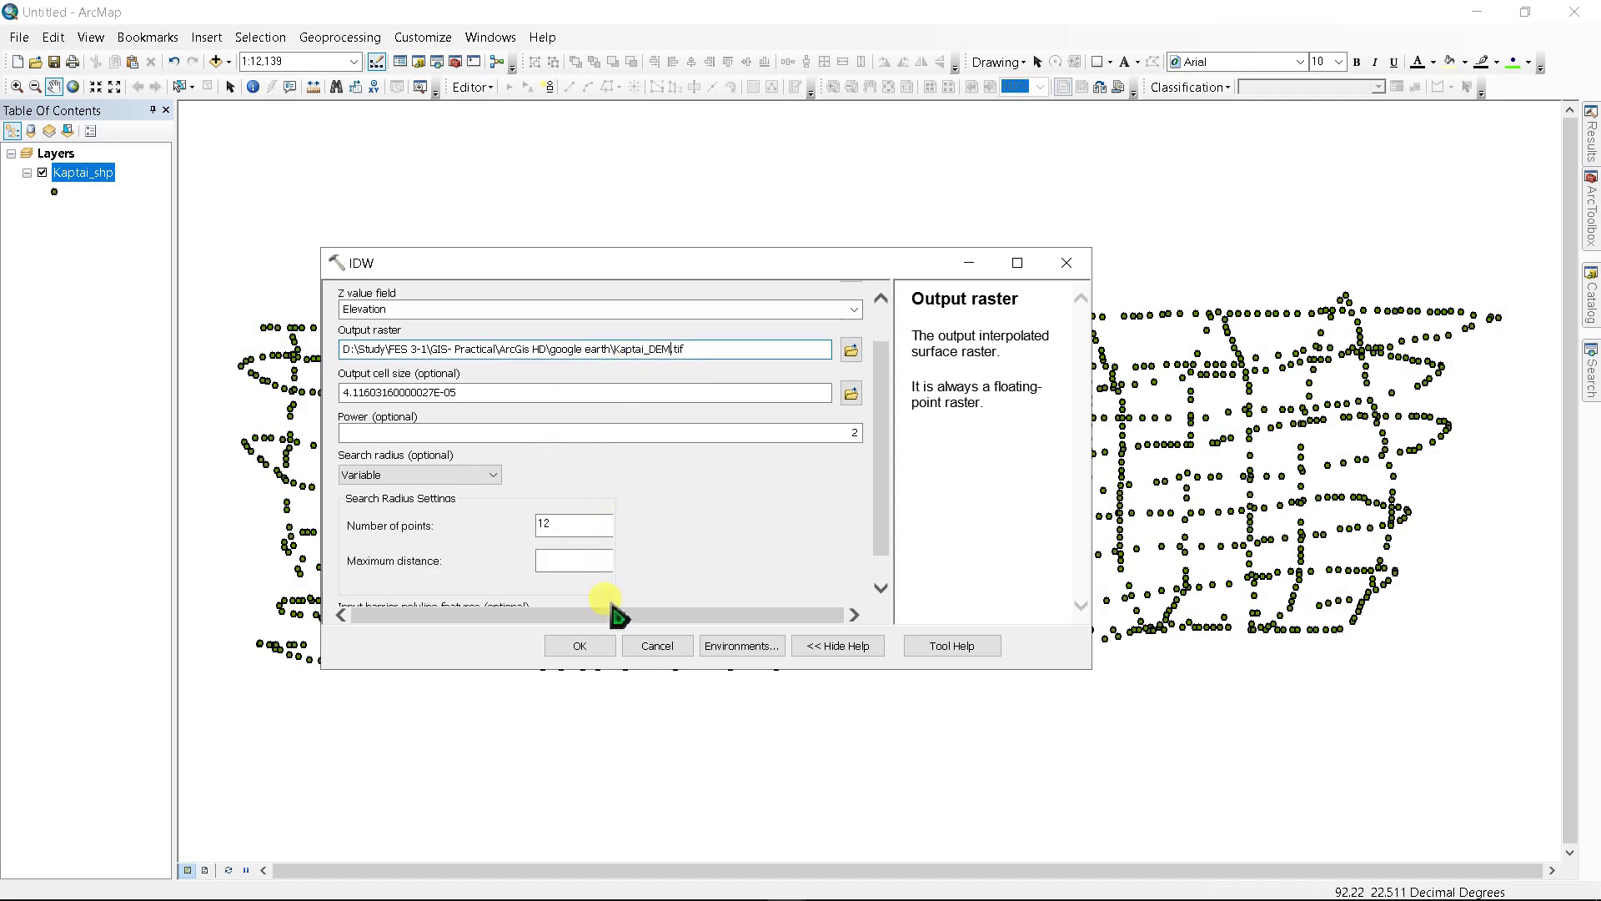
click(579, 645)
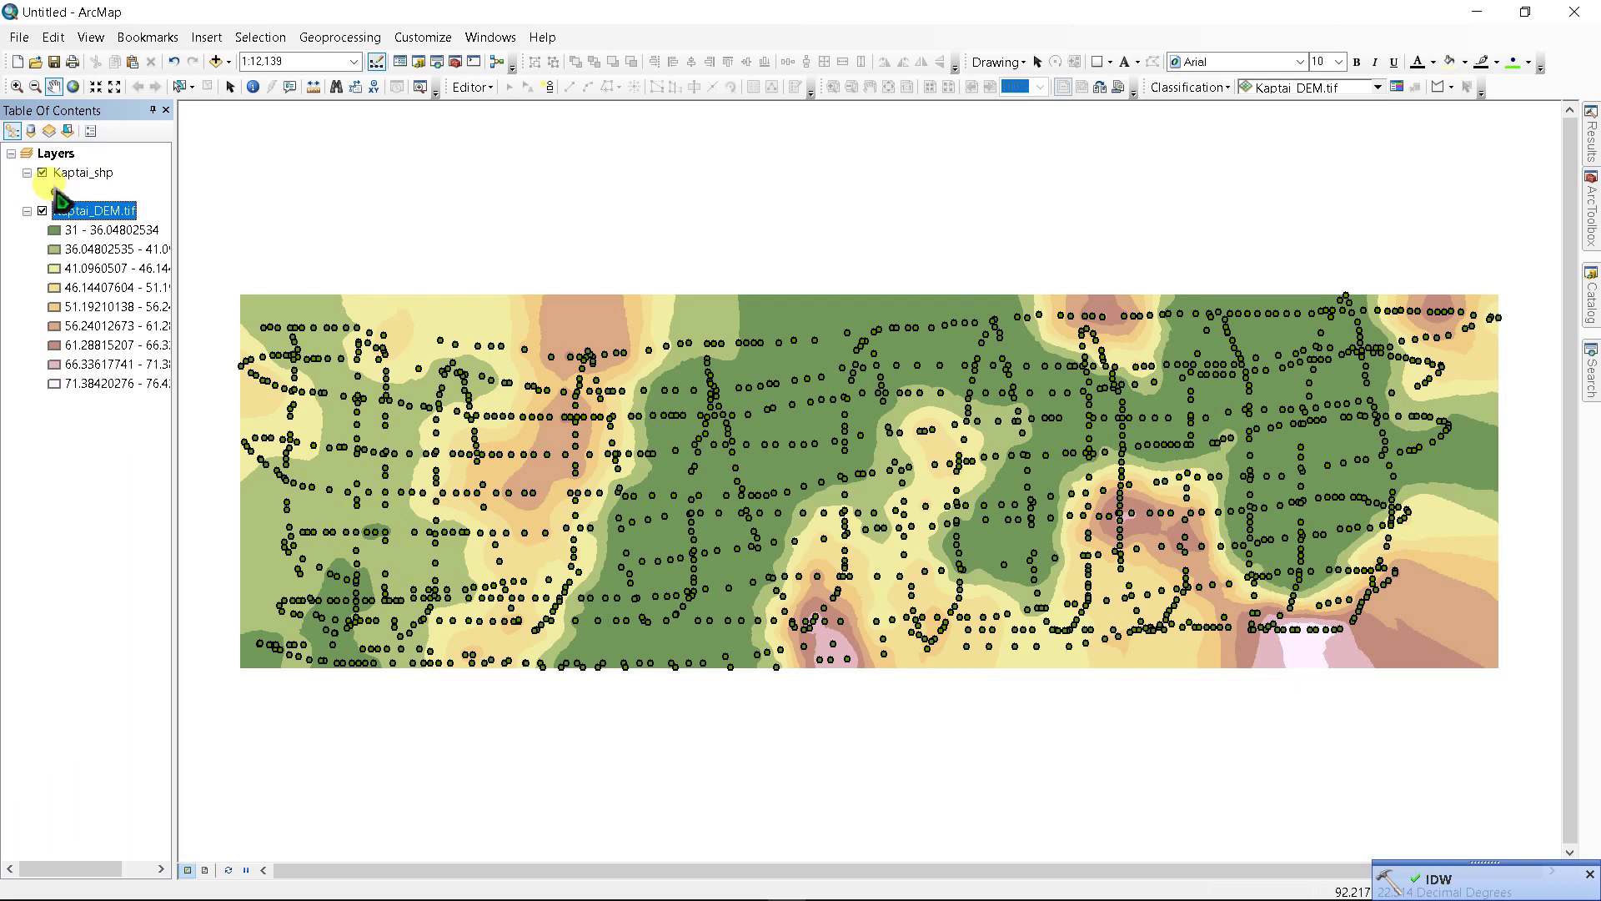
click(41, 173)
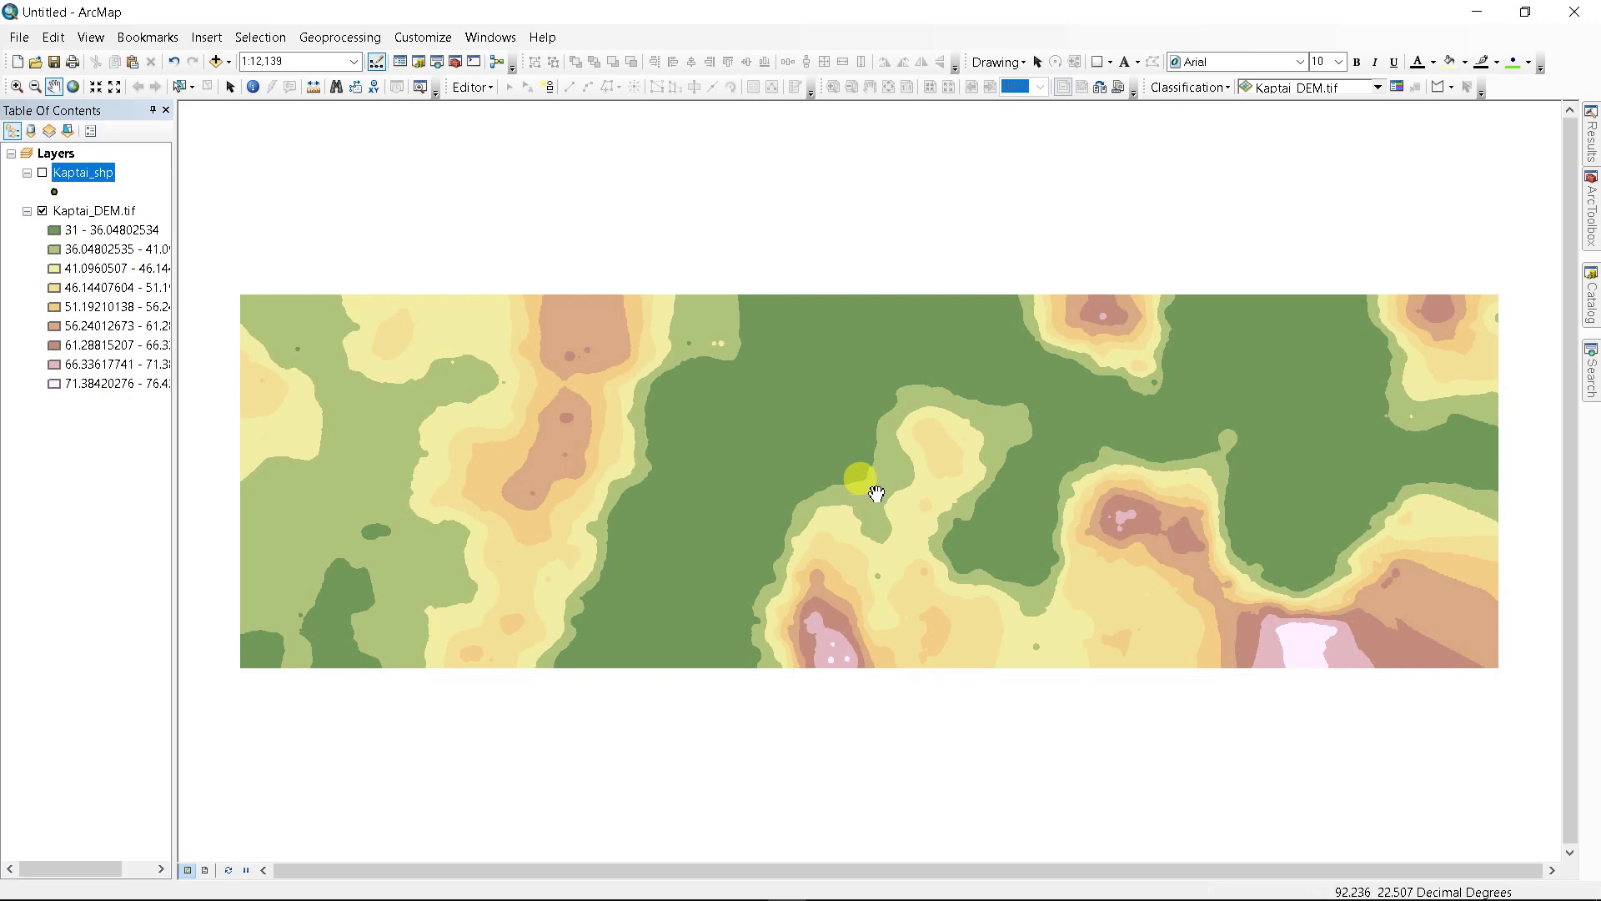
- Start the 3D Analyst Contour tool from the Raster Surface toolset with Kaptai_DEM.tif as the input raster
click(1592, 133)
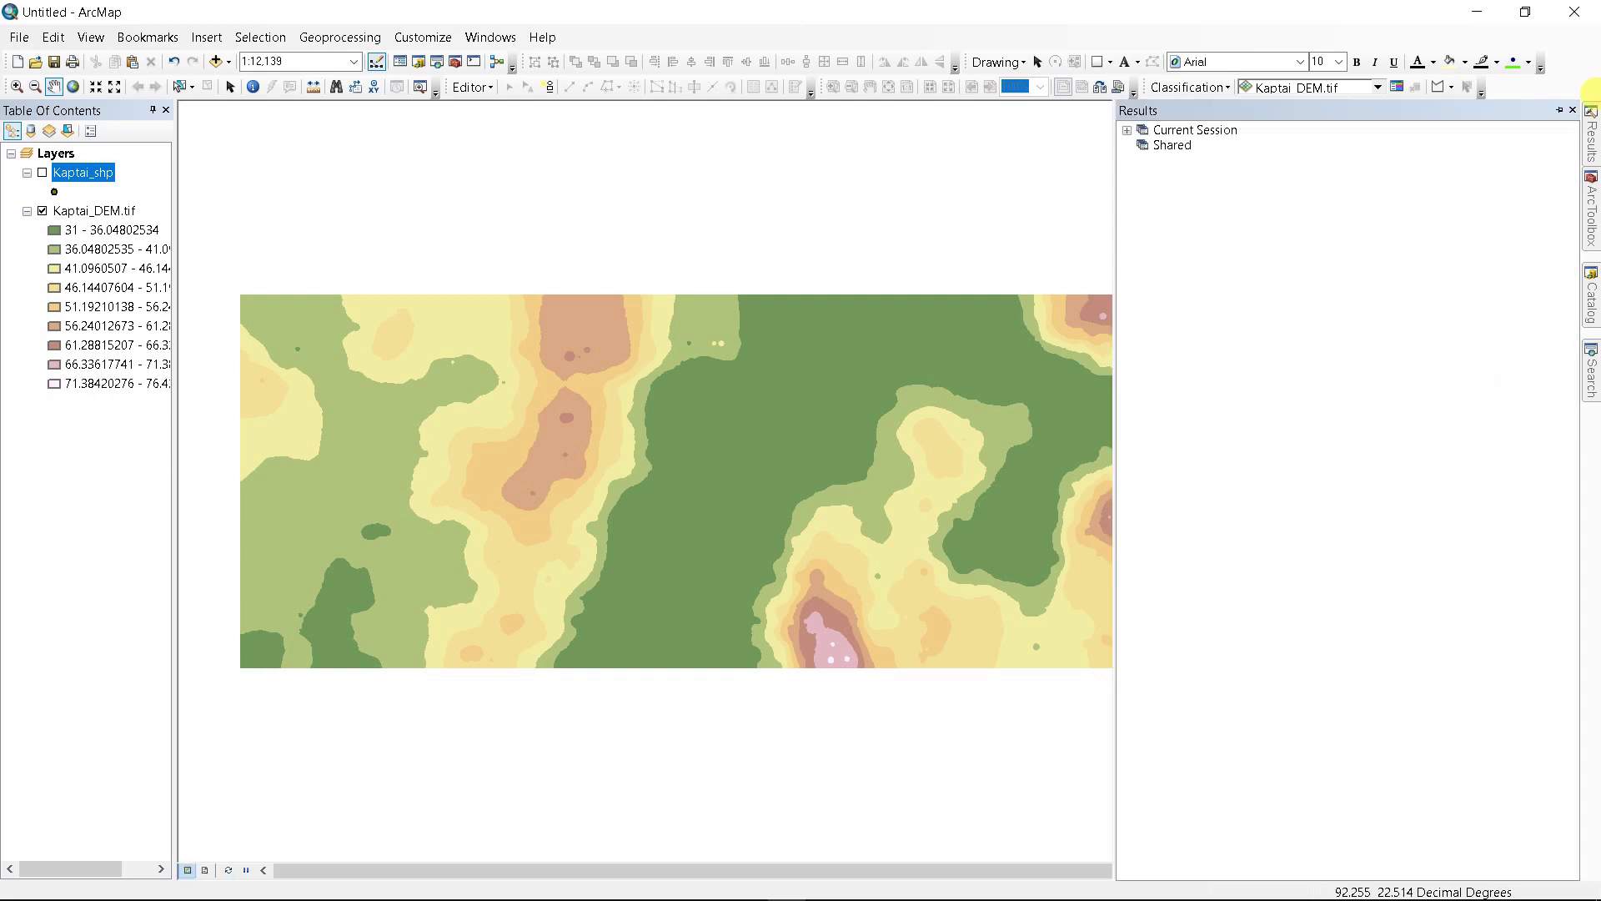
click(1591, 213)
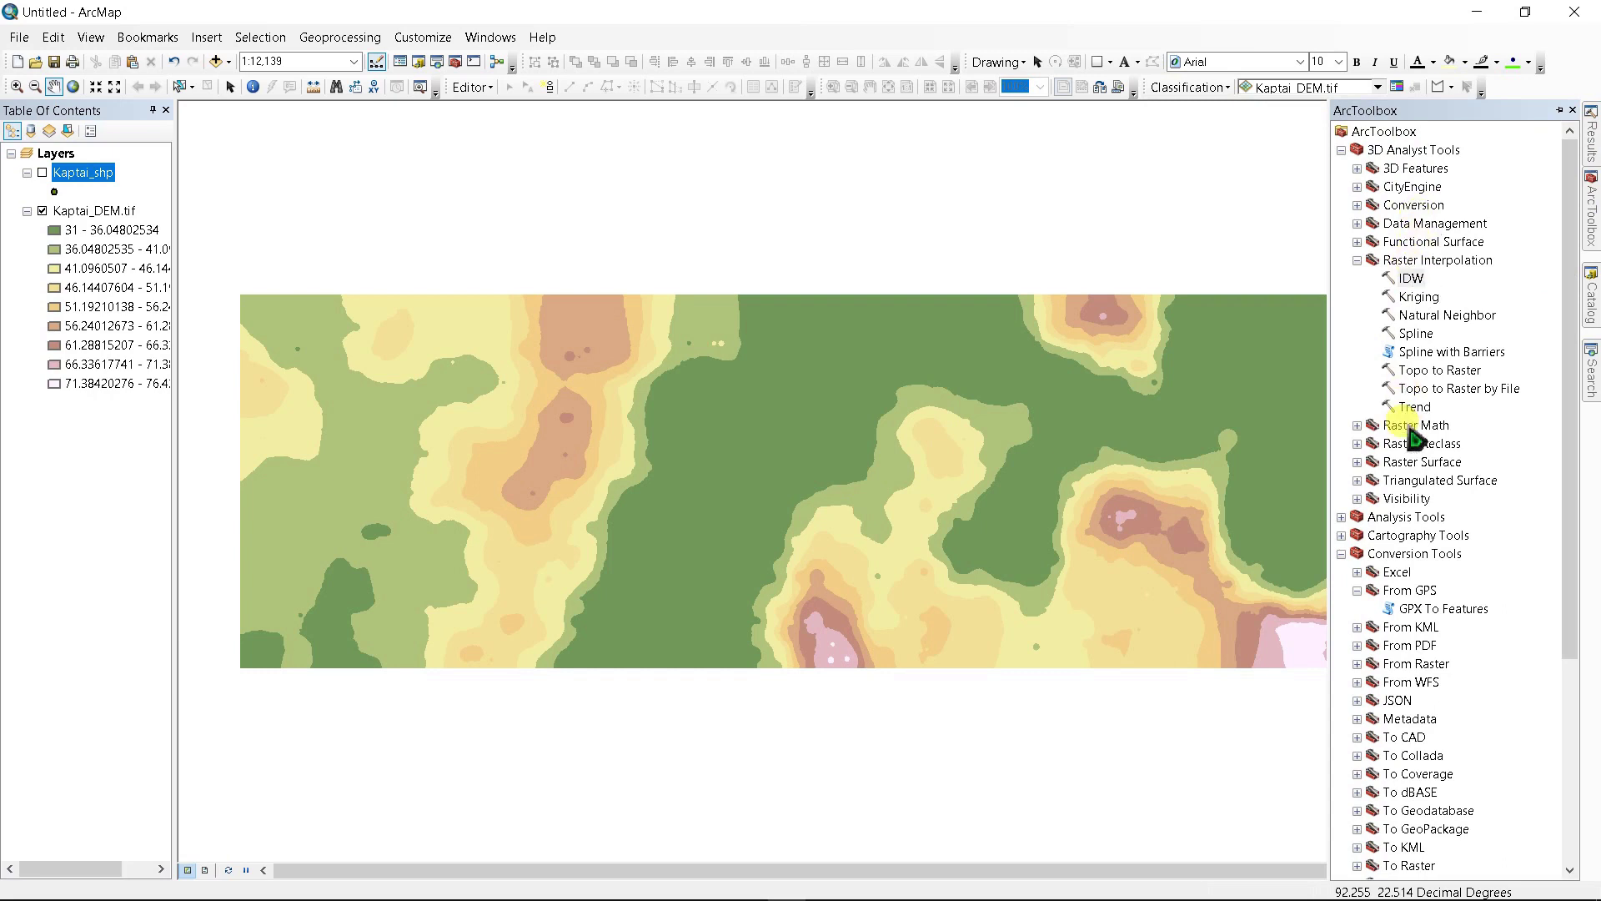
double_click(1421, 464)
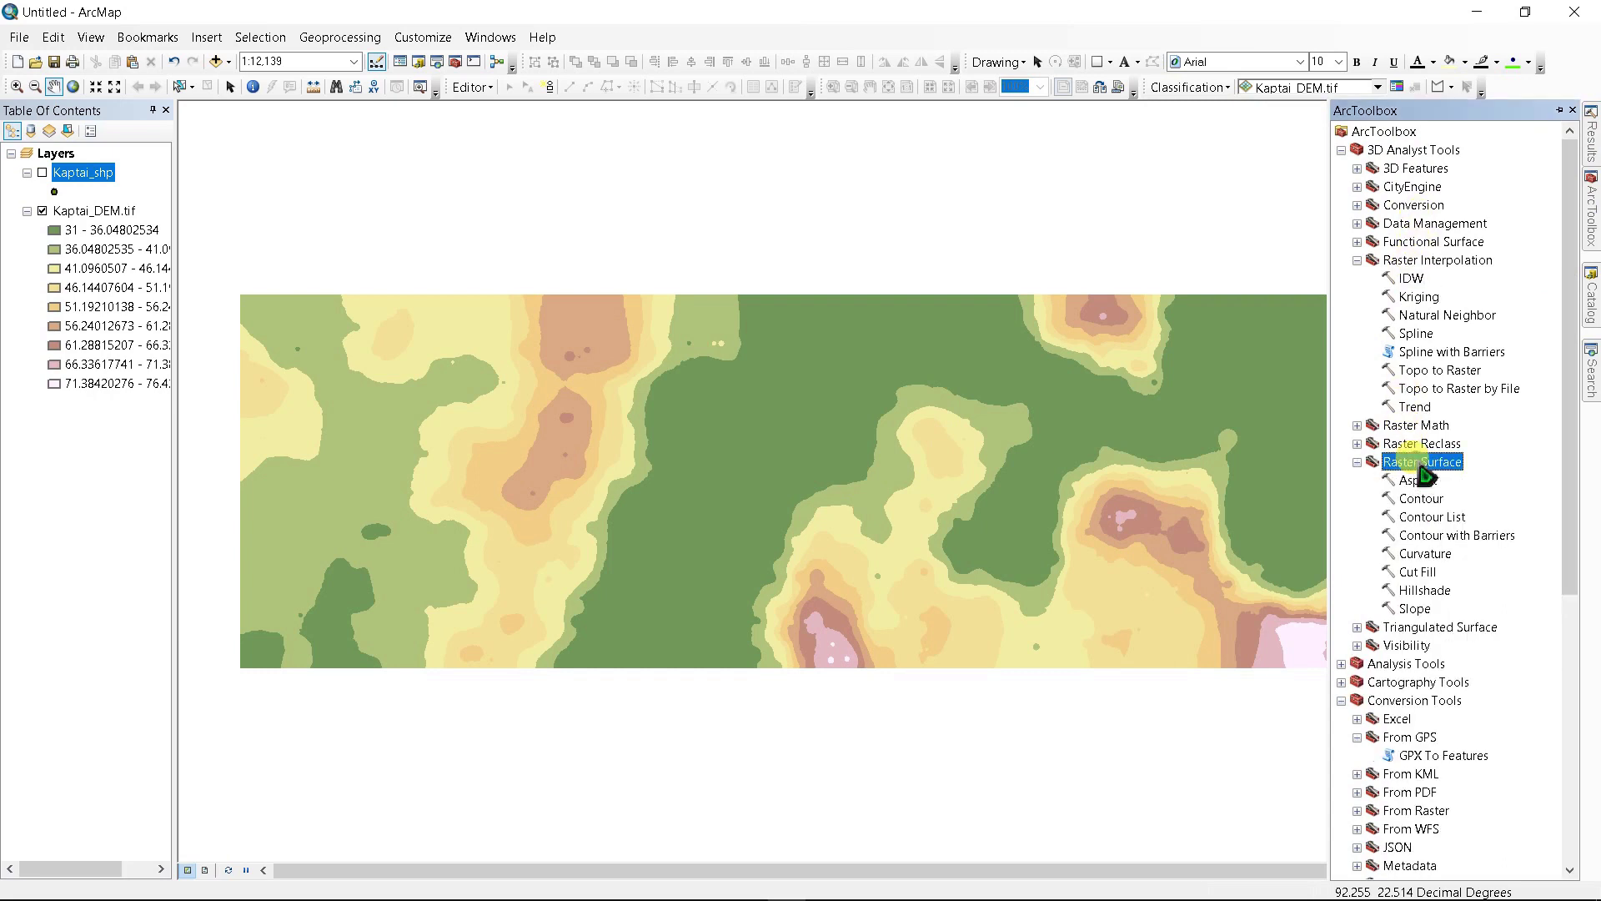
double_click(1421, 499)
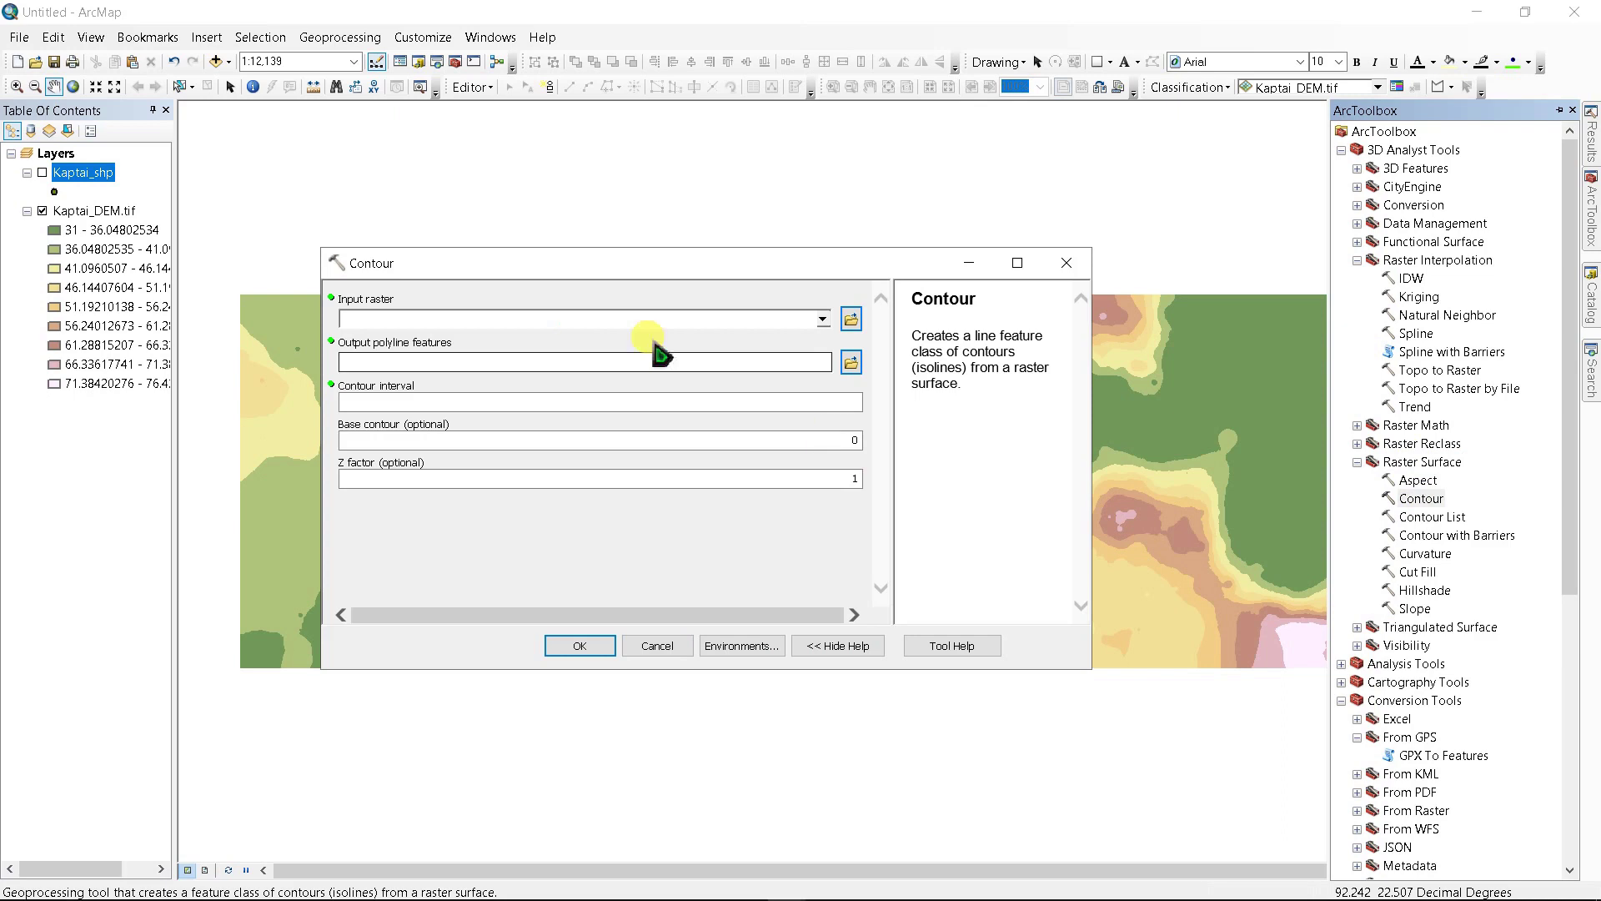
click(822, 318)
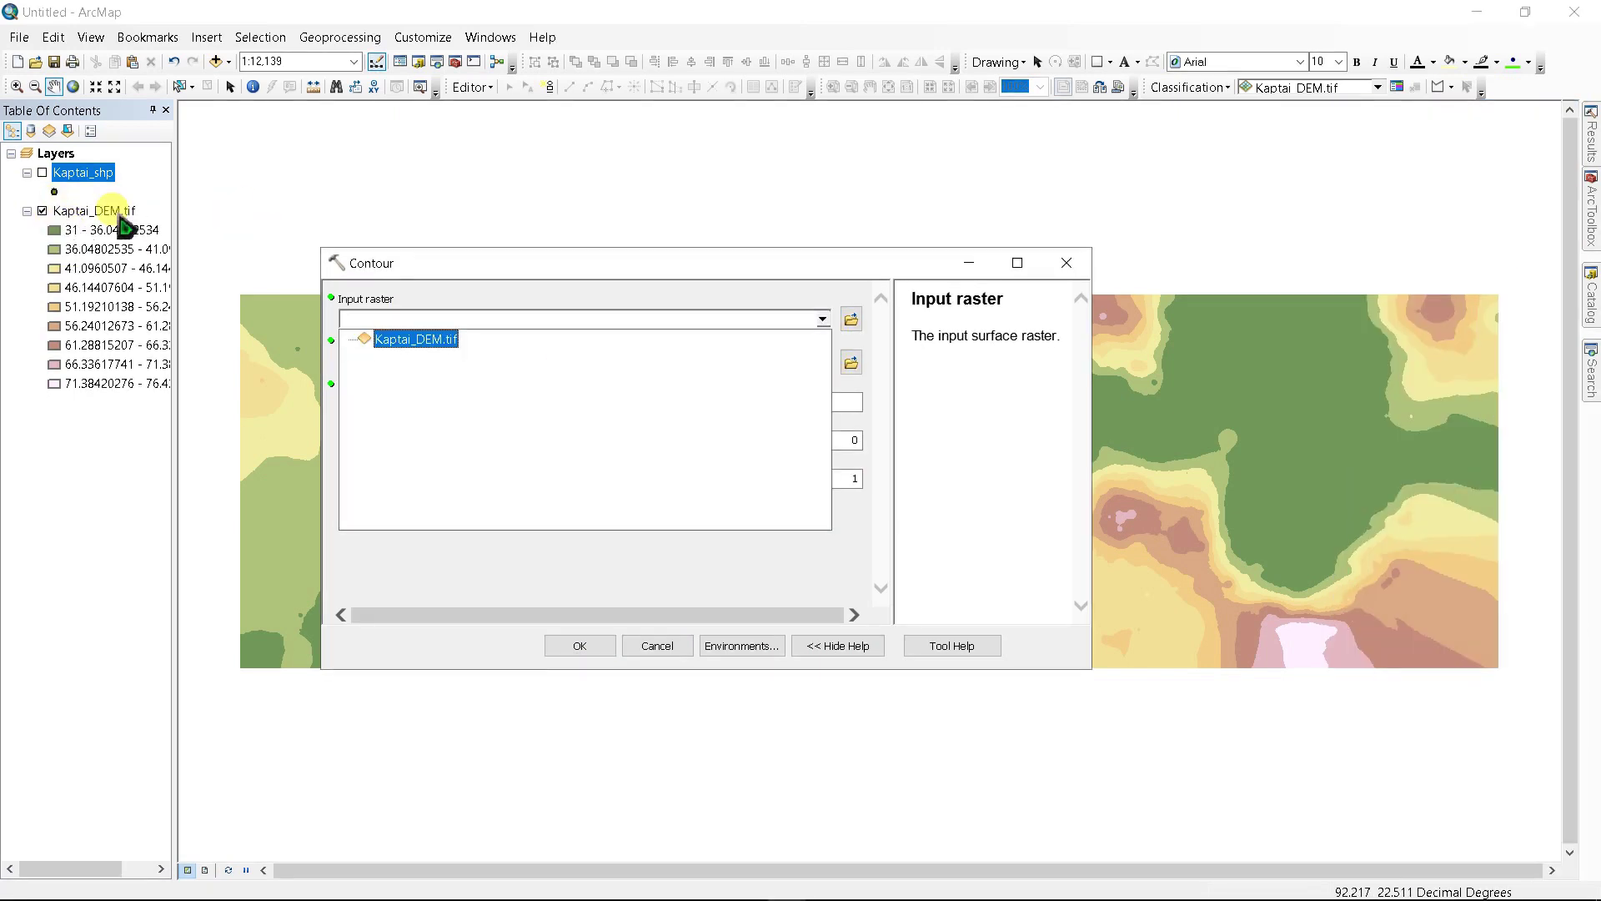
click(398, 341)
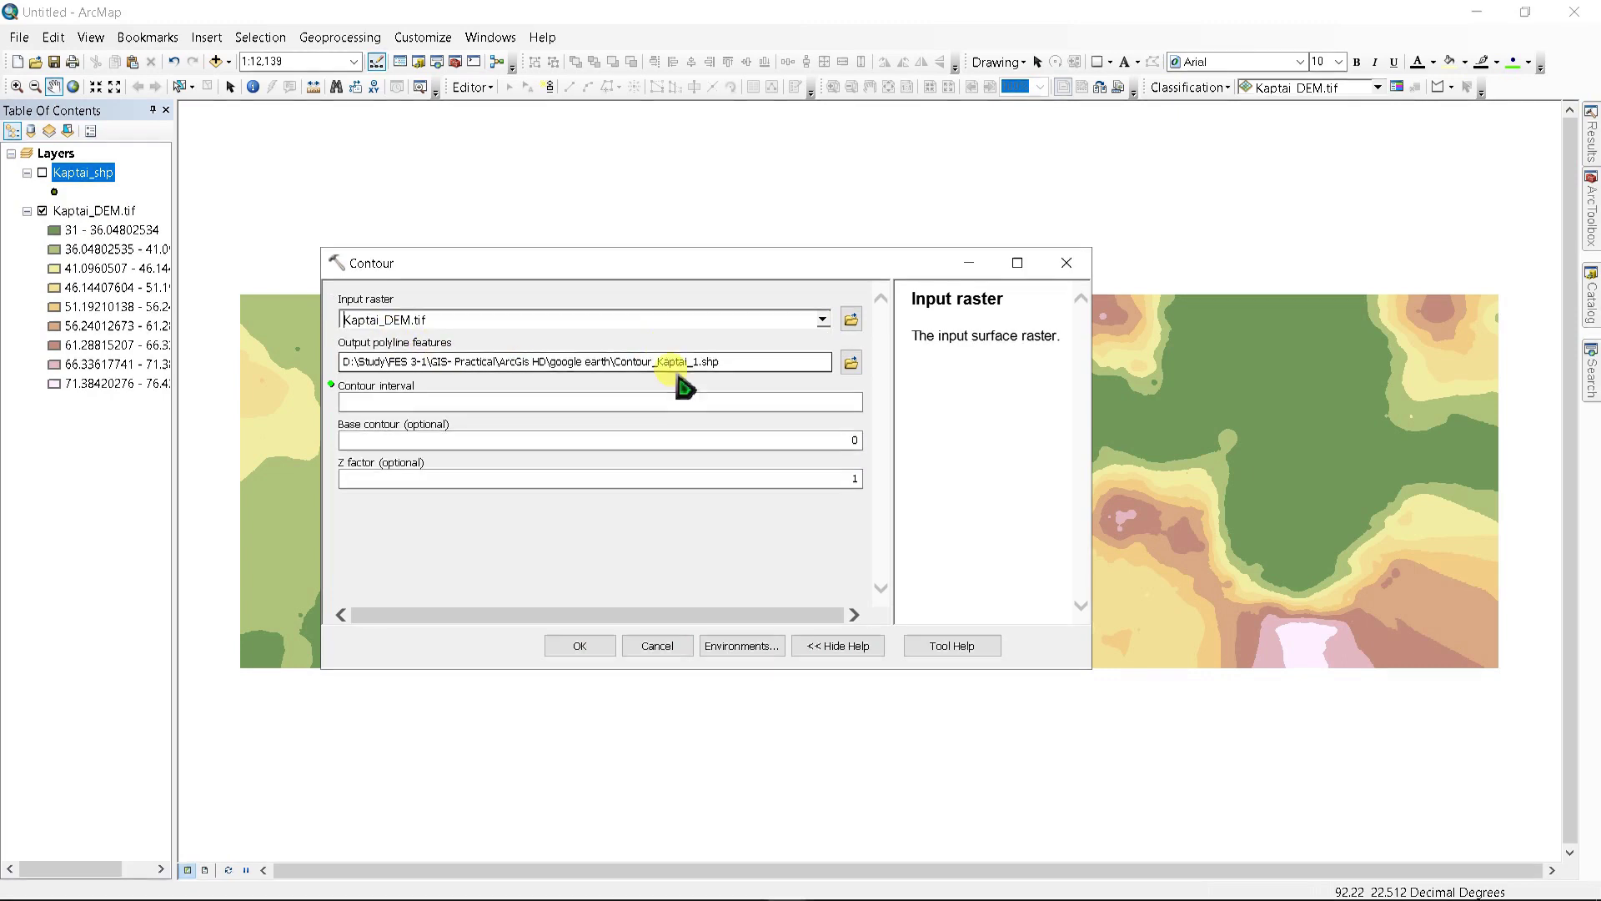
- Shorten the output polyline feature class name to Contour.shp, keeping it in the google earth folder
click(703, 361)
click(699, 402)
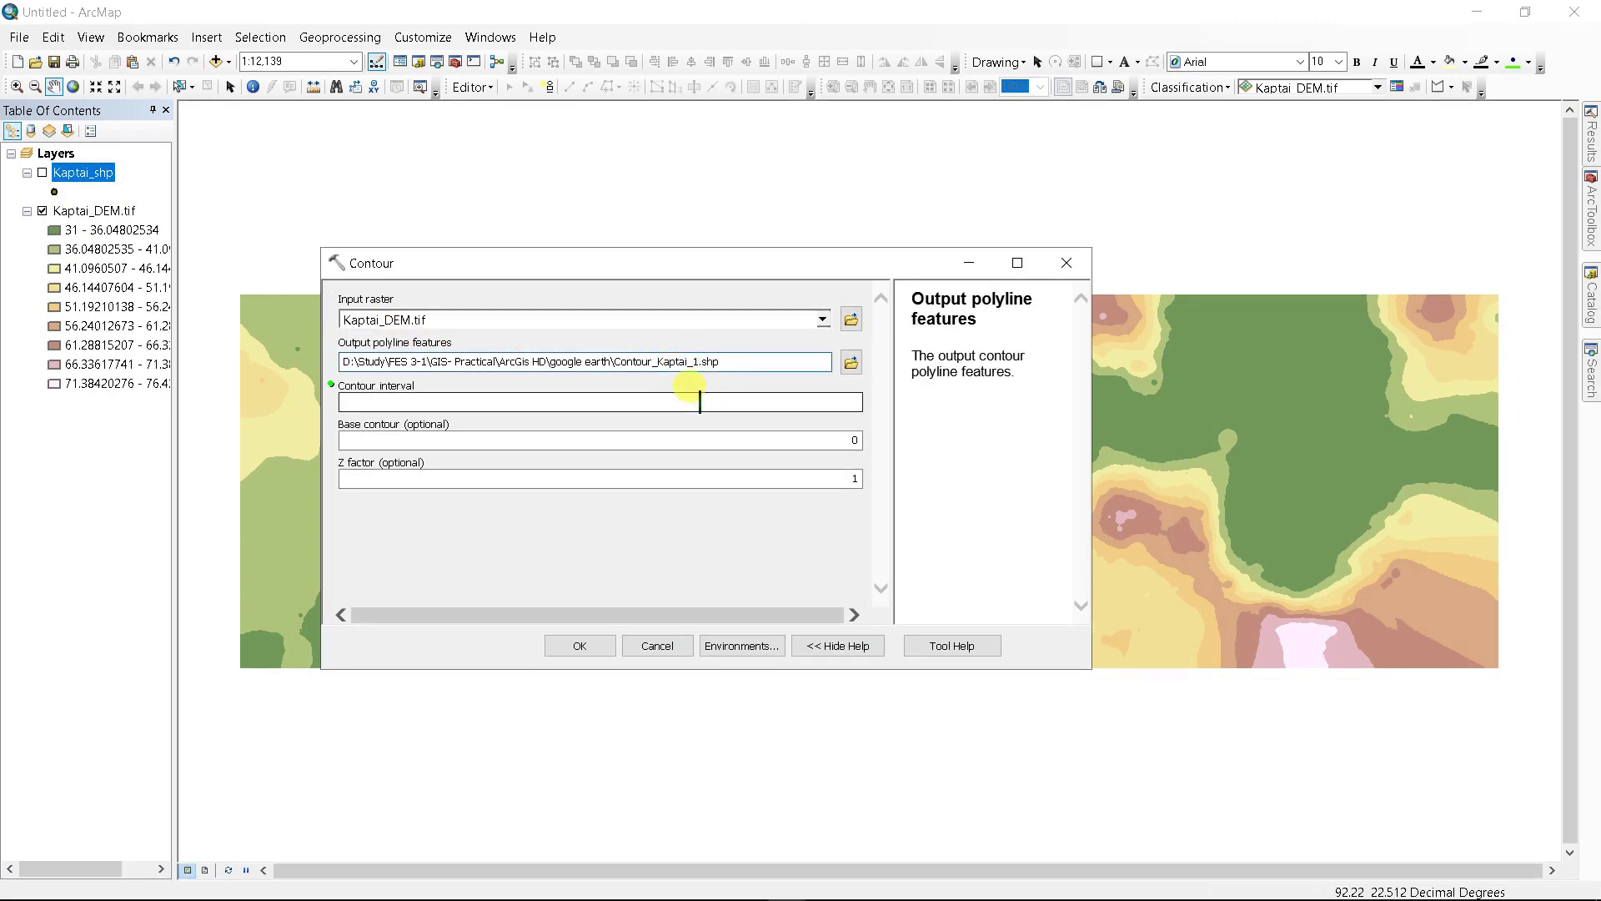
key(BackSpace)
key(BackSpace)
key(BackSpace)
key(BackSpace)
key(BackSpace)
key(BackSpace)
key(BackSpace)
key(BackSpace)
key(BackSpace)
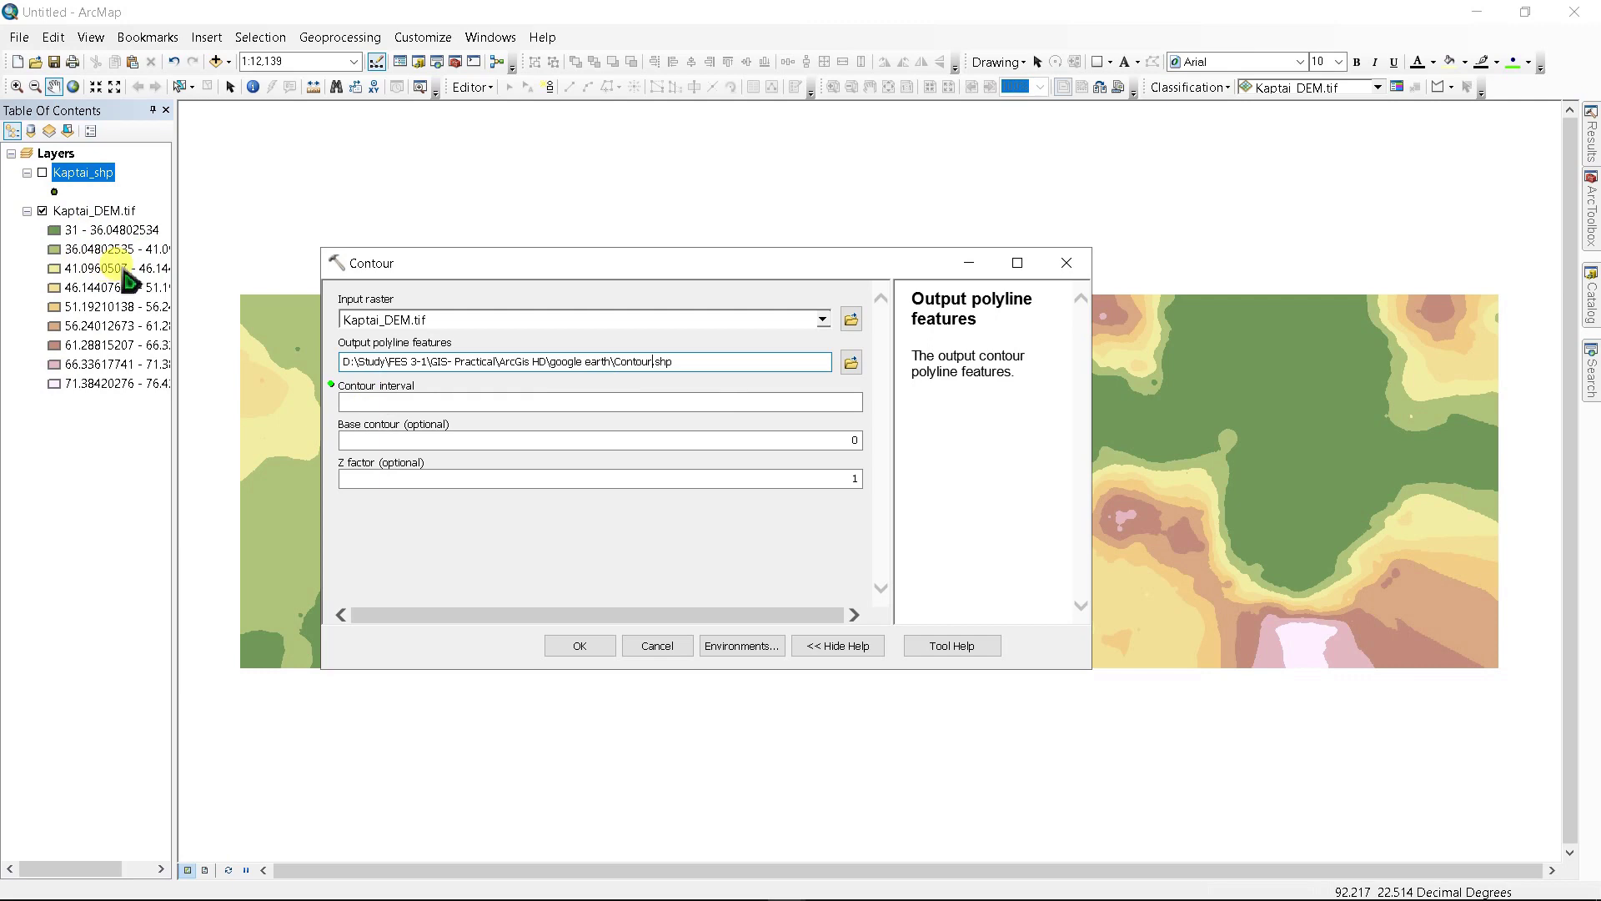
- Run the Contour tool with a contour interval of 5, and briefly hide Kaptai_DEM.tif to view the contour lines alone
click(842, 401)
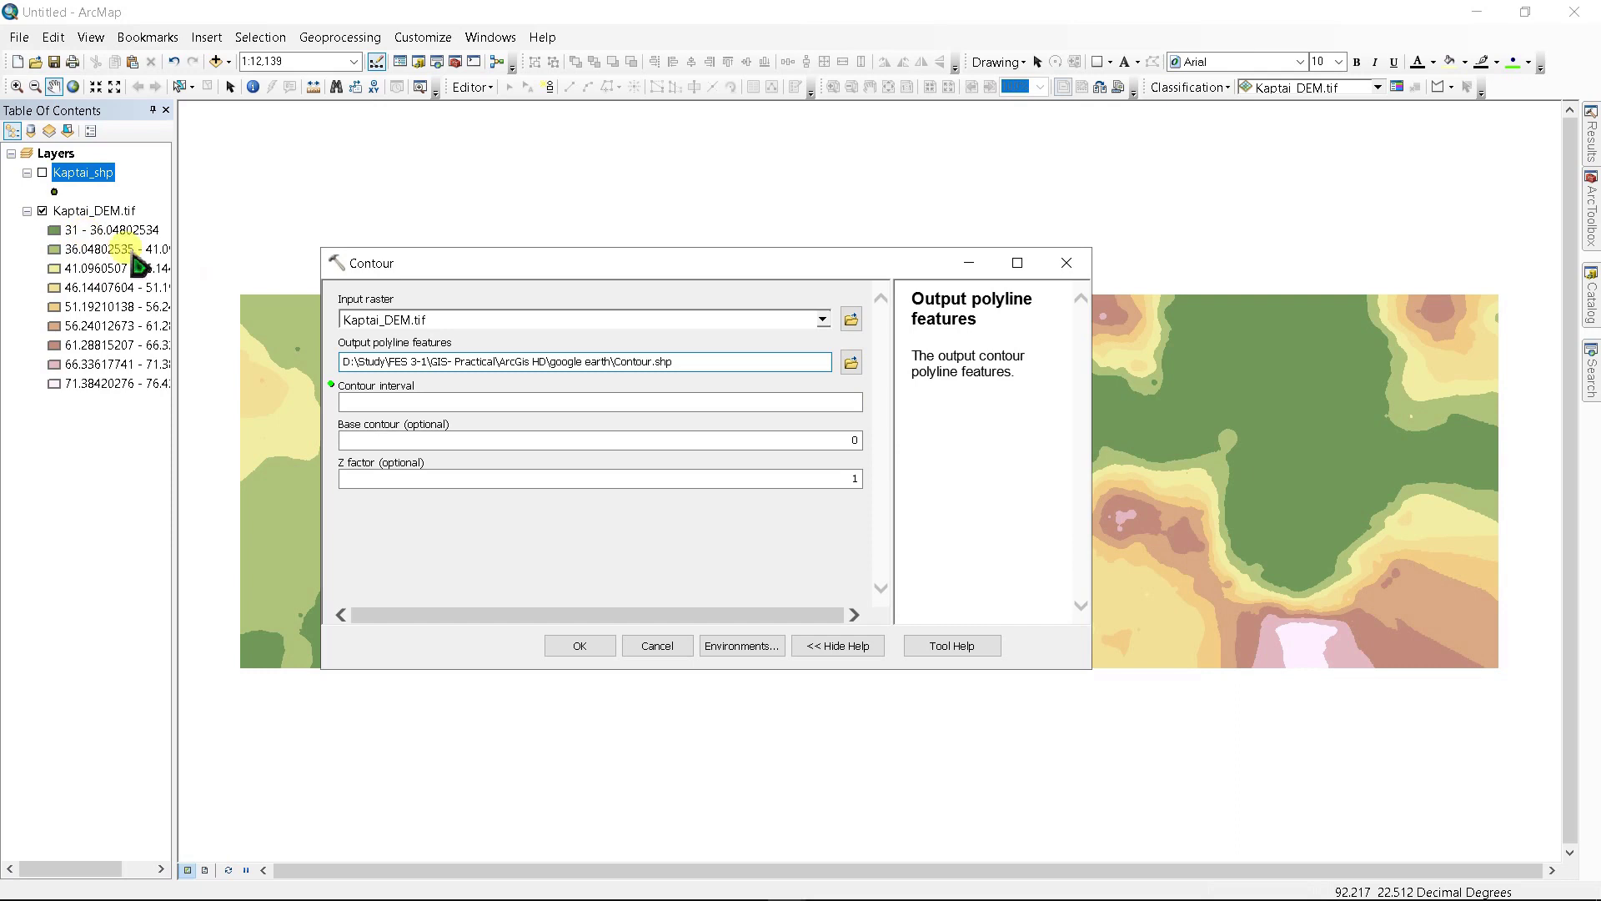
click(764, 404)
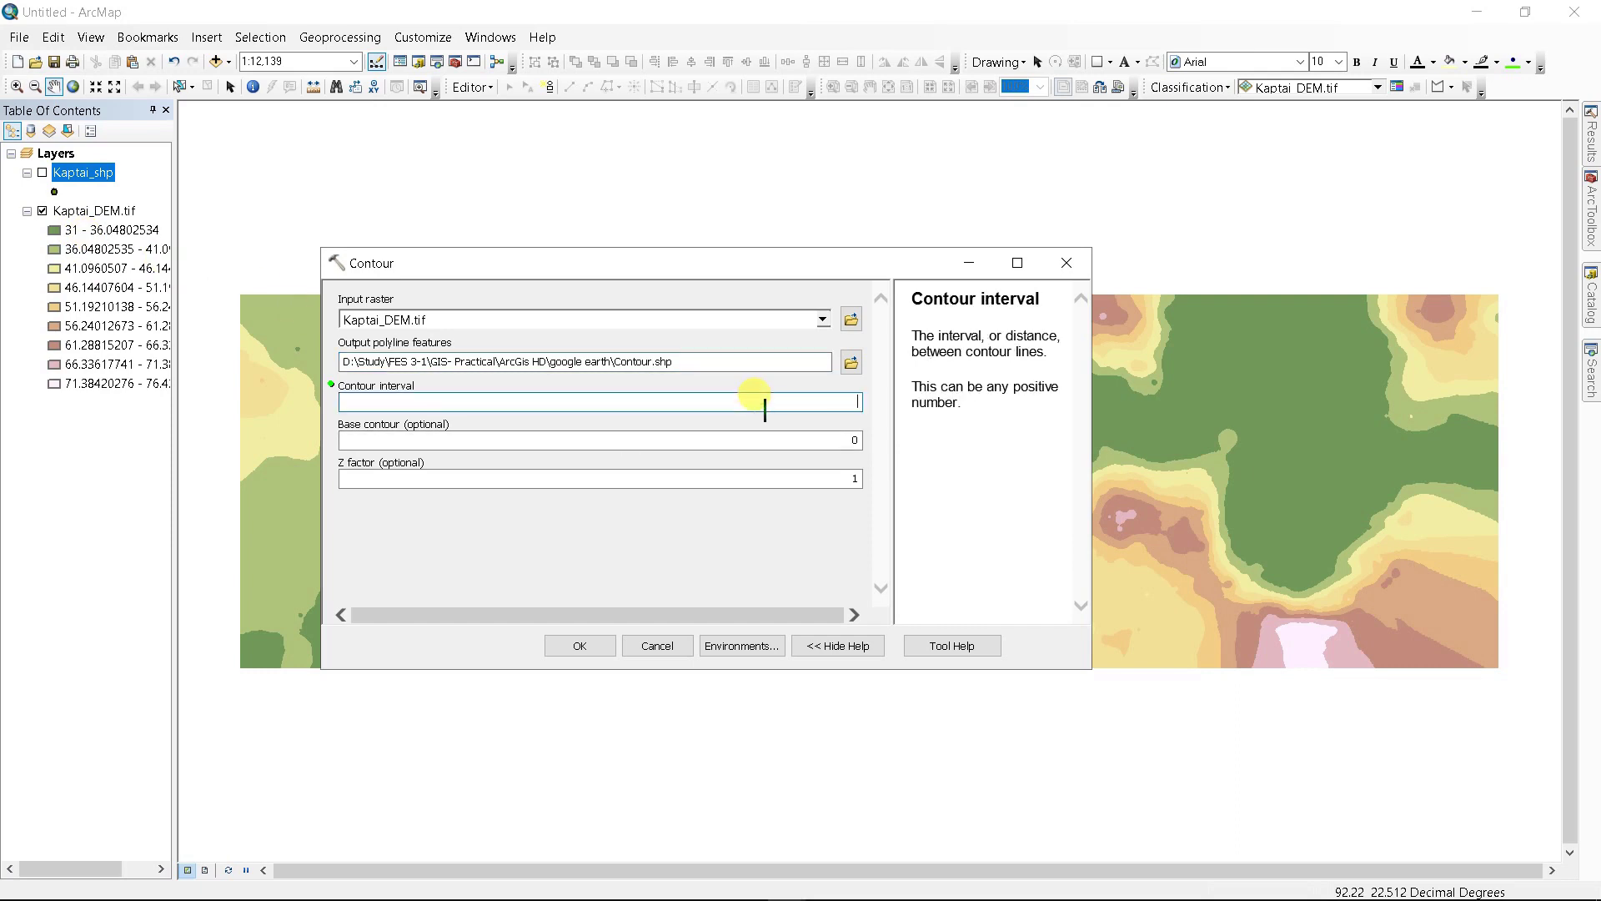
text(5)
click(580, 646)
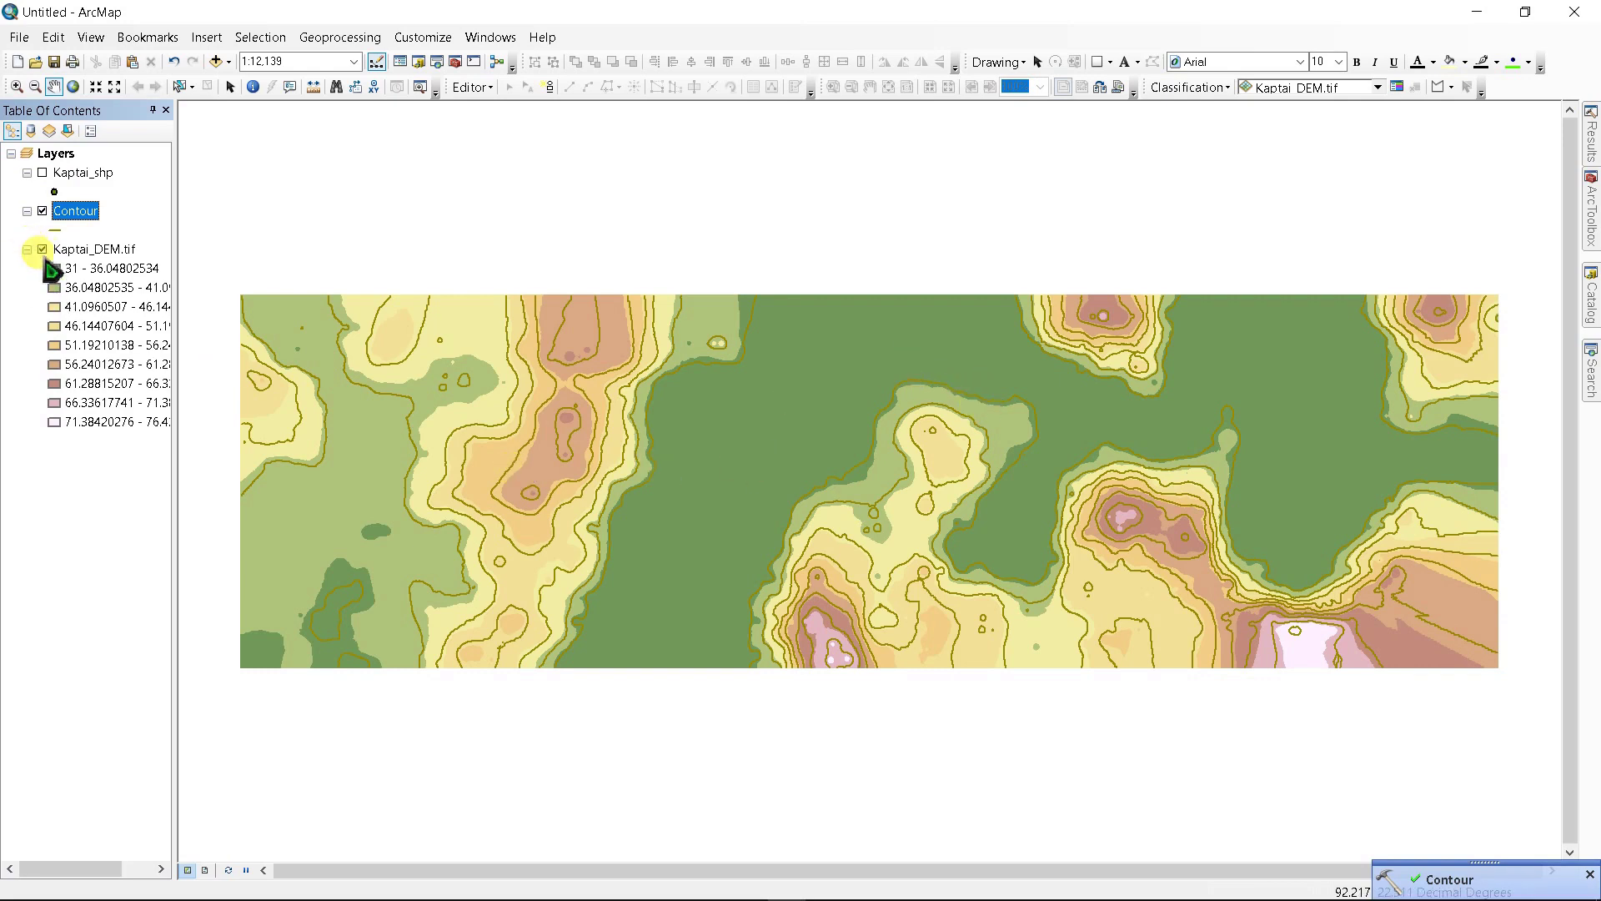
click(42, 250)
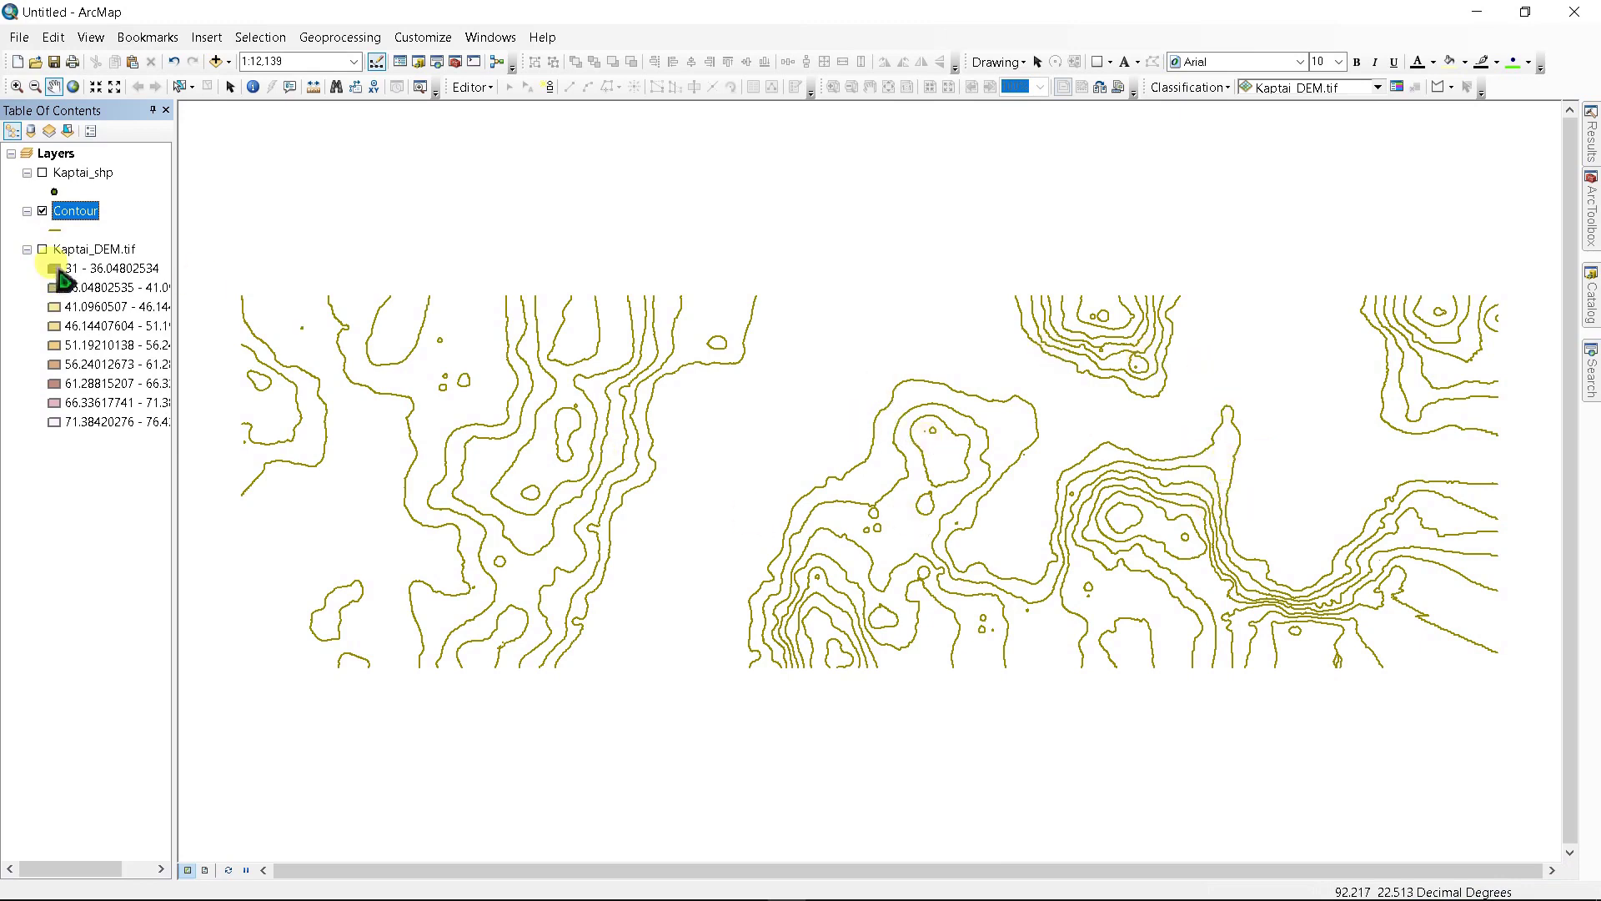
click(42, 249)
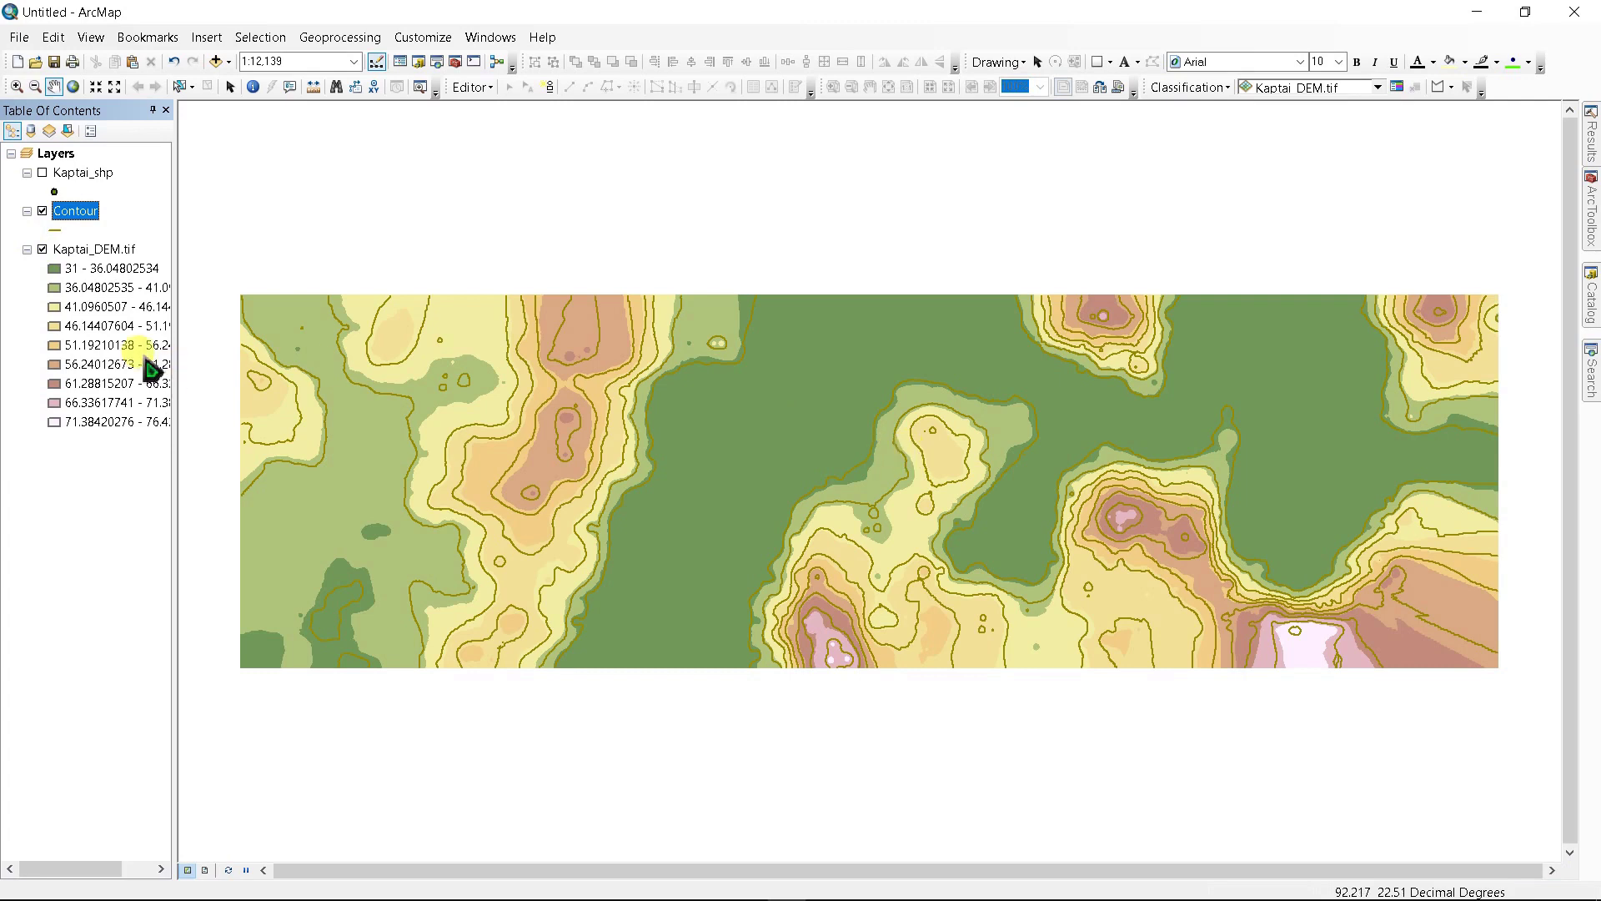
- Set the label field of the Contour layer to CONTOUR in its layer properties
right_click(75, 215)
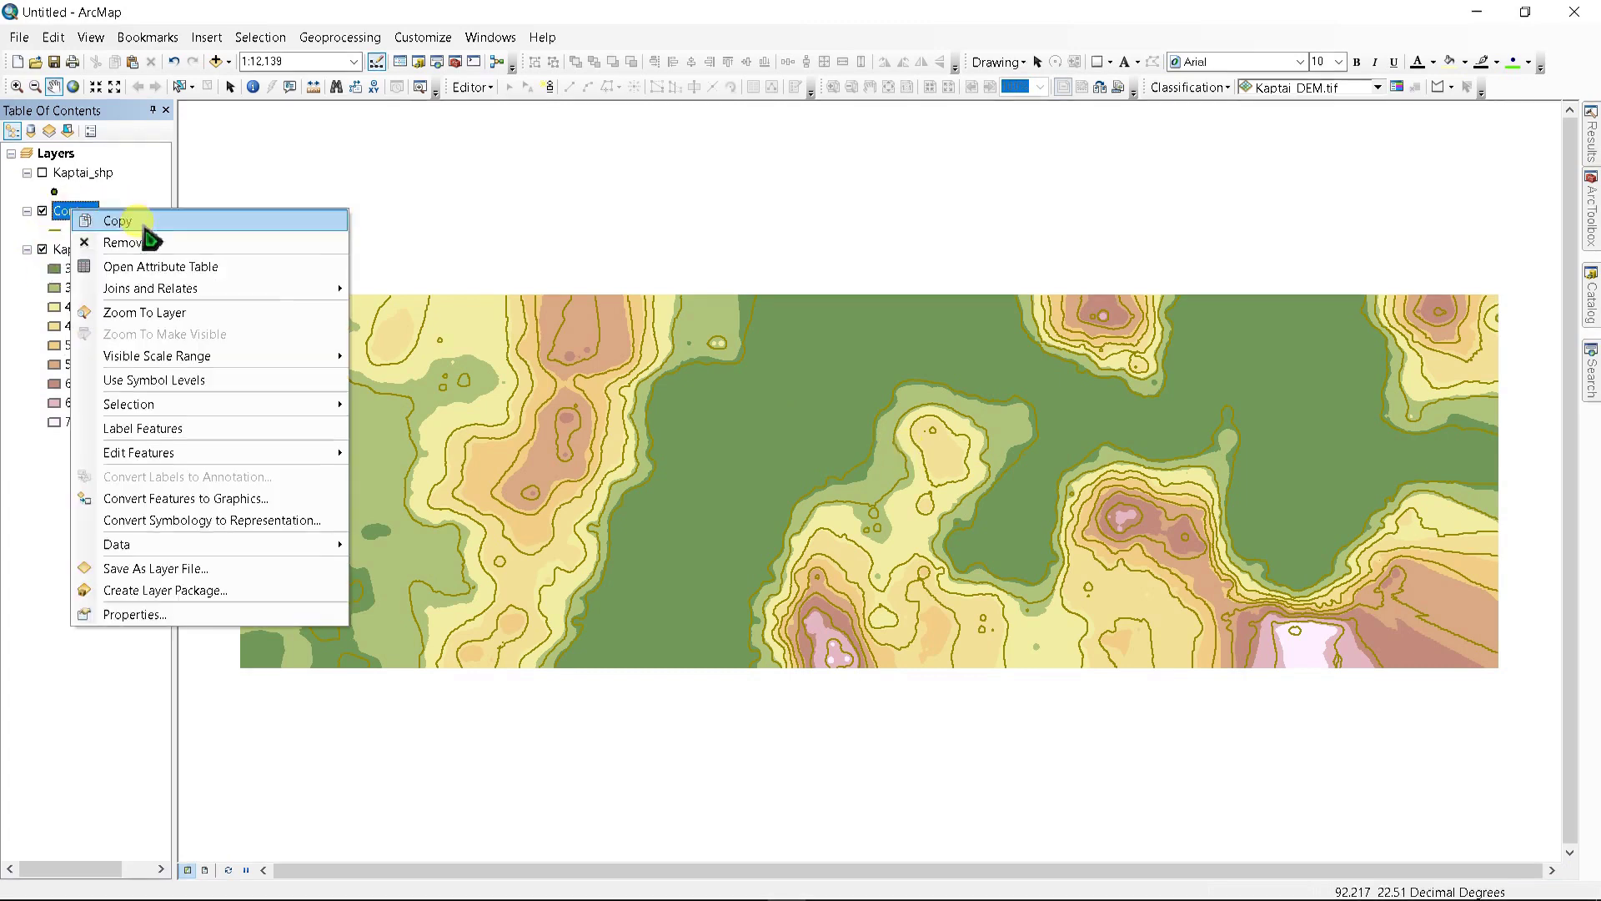
click(134, 615)
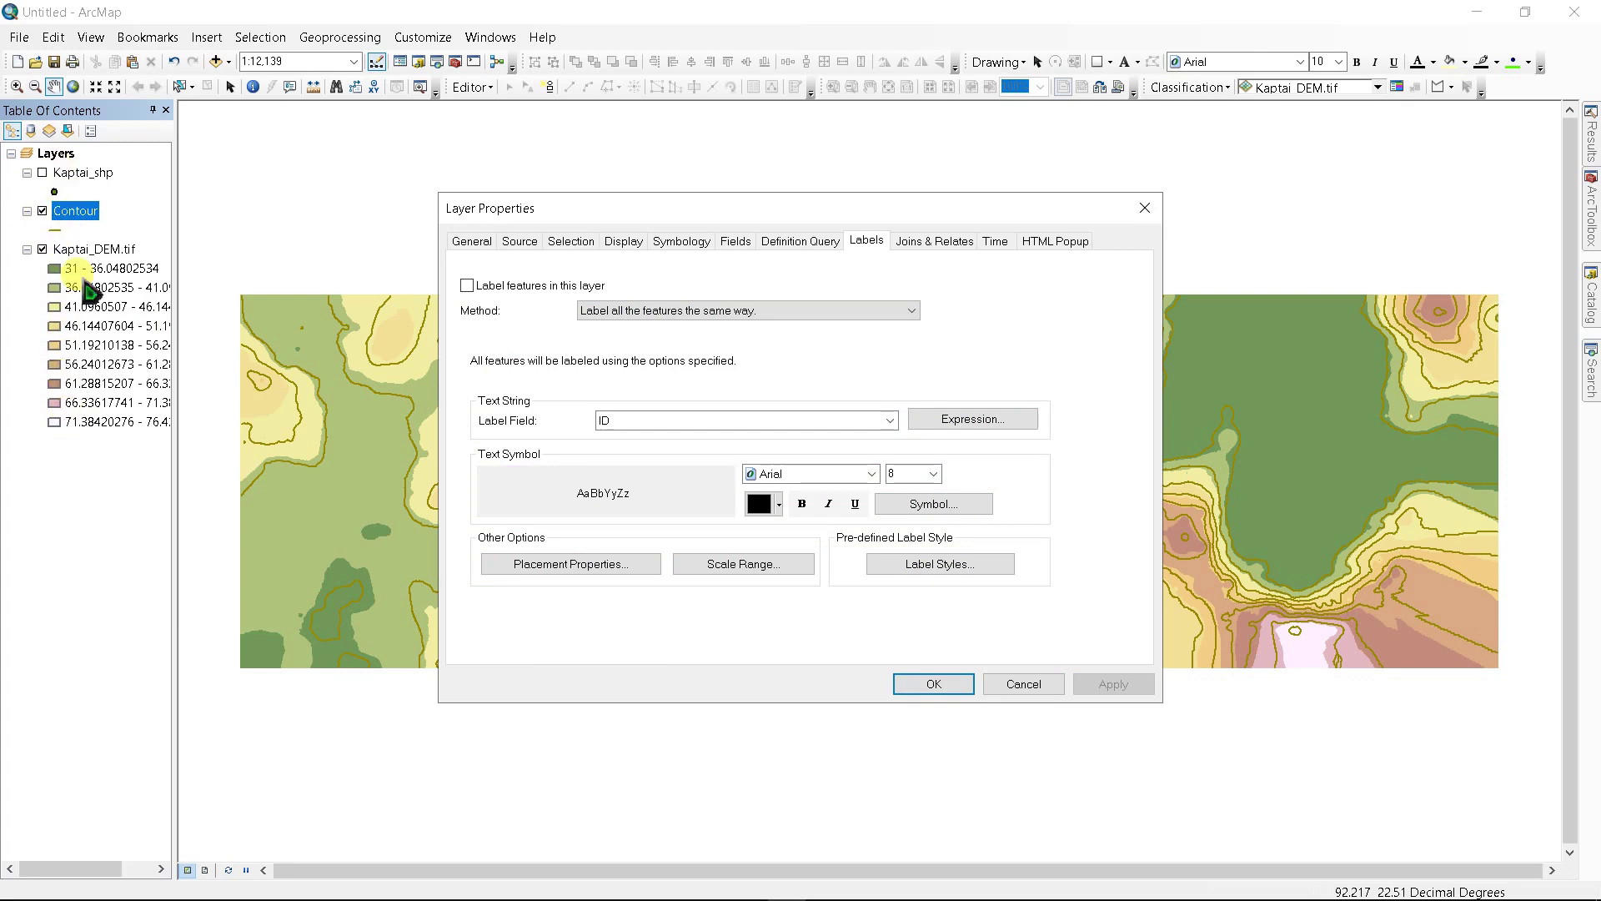
click(867, 241)
click(890, 420)
click(629, 464)
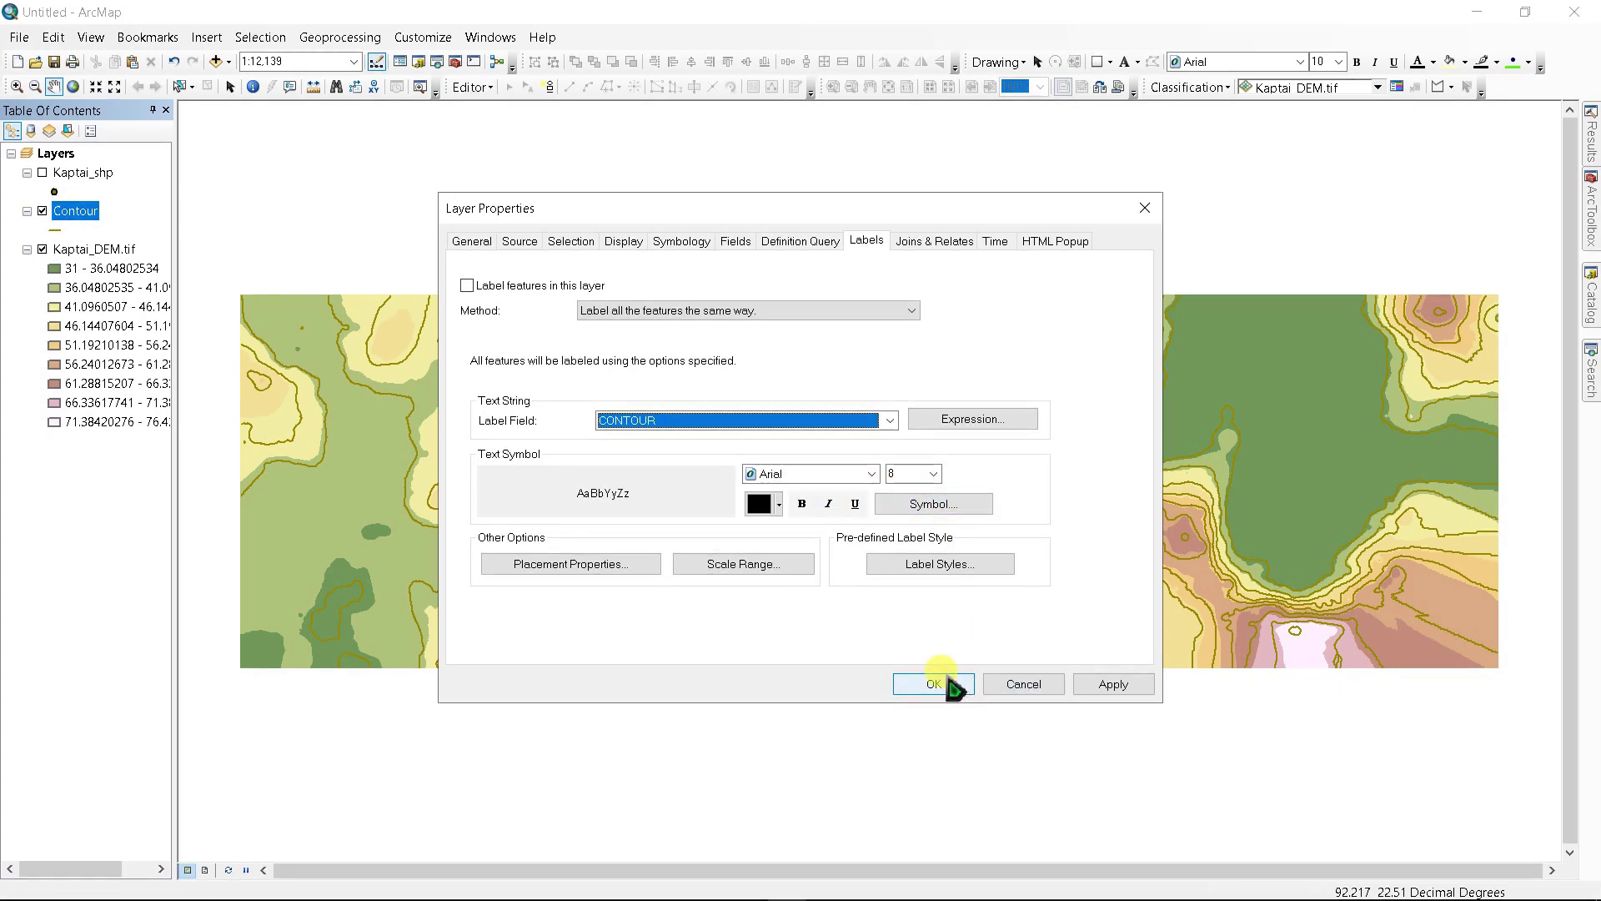
click(954, 682)
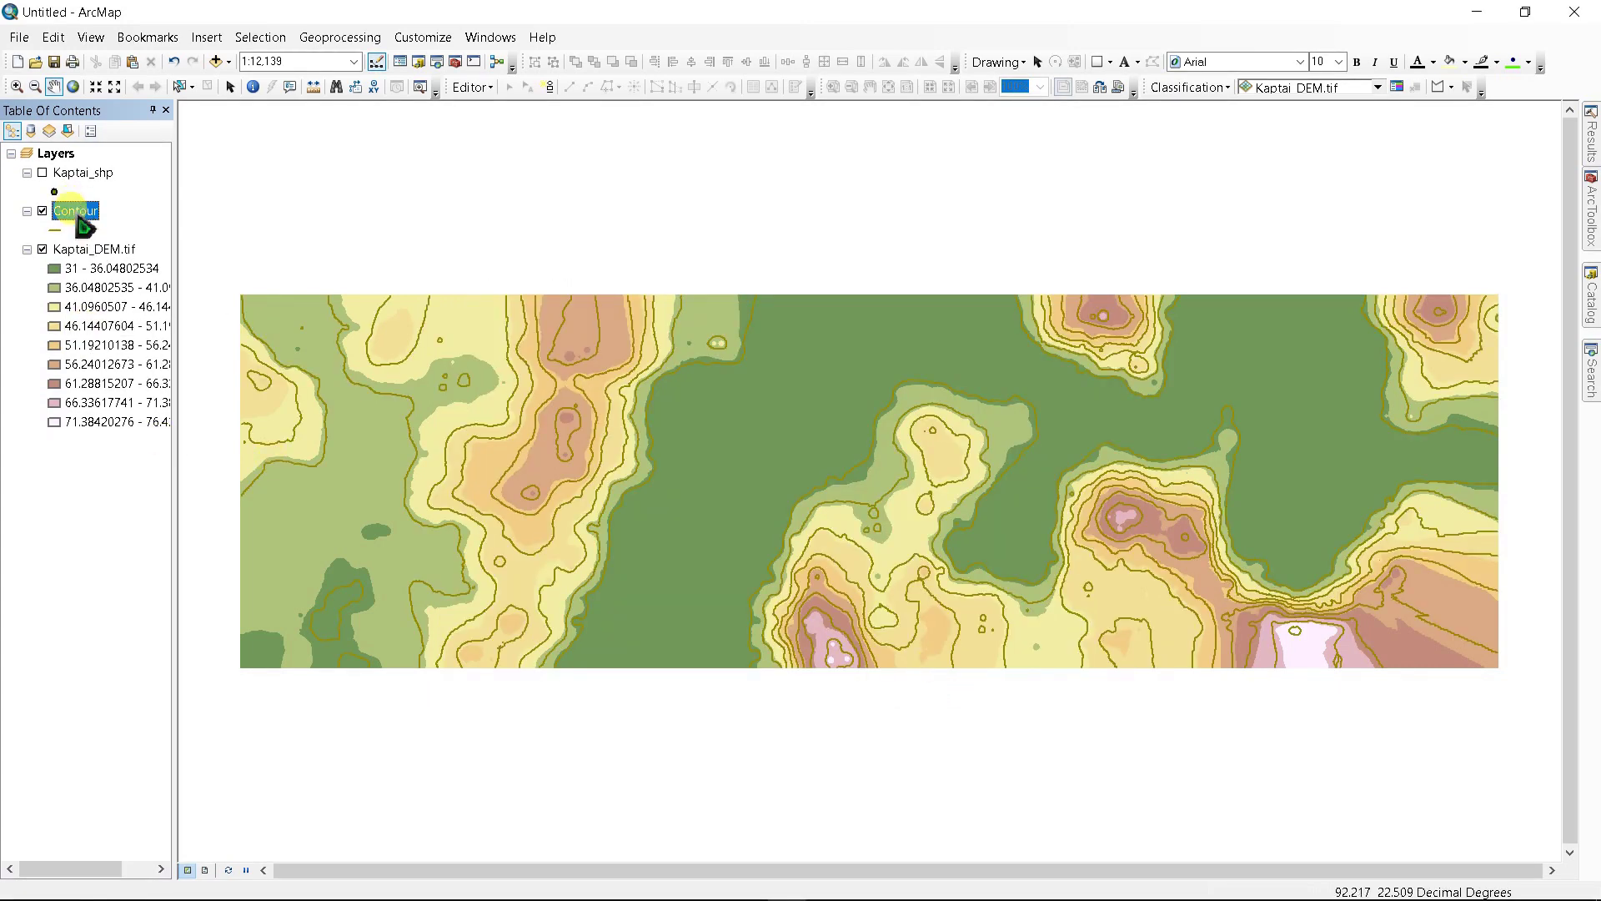
- Turn on feature labels for the Contour layer and inspect the labelled contour lines up close
right_click(78, 217)
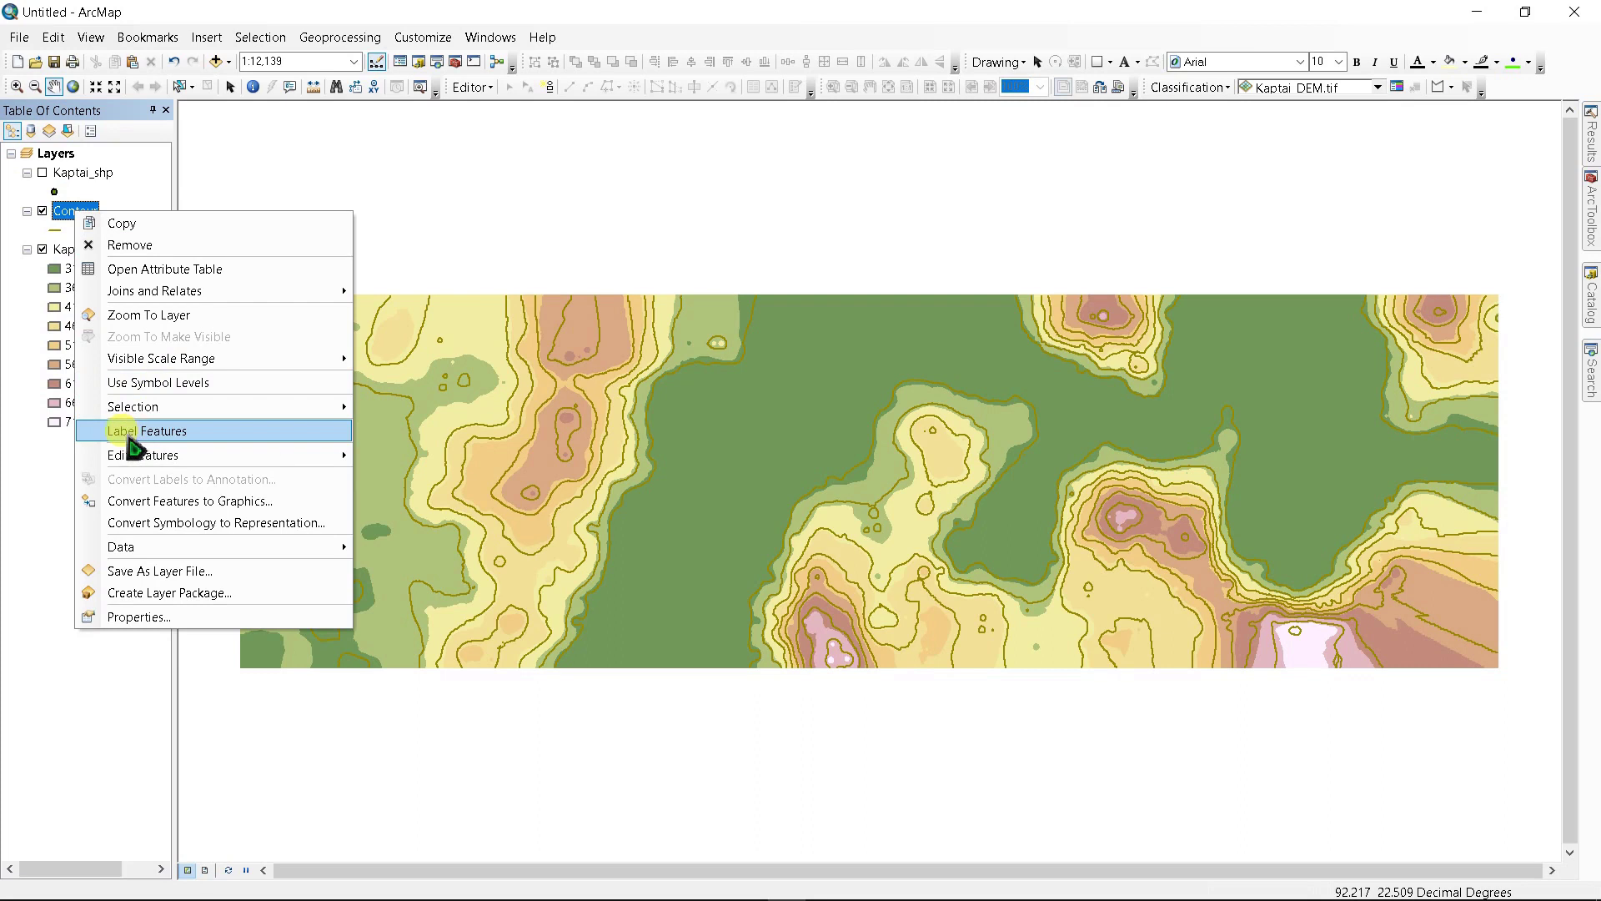
click(159, 432)
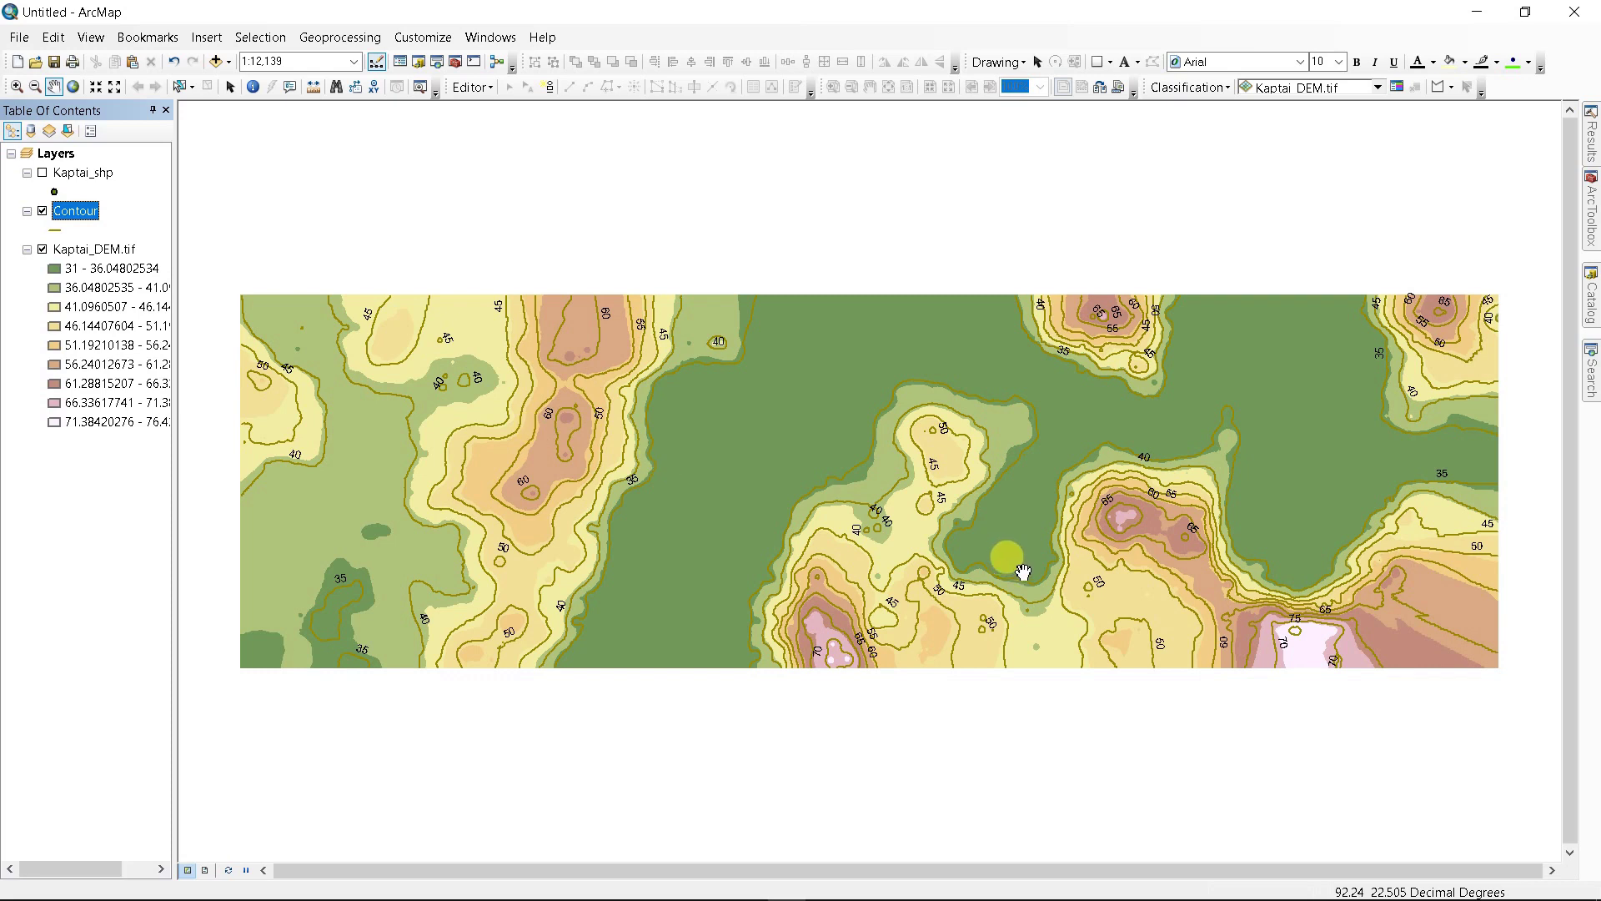
scroll(557, 472, down, 3)
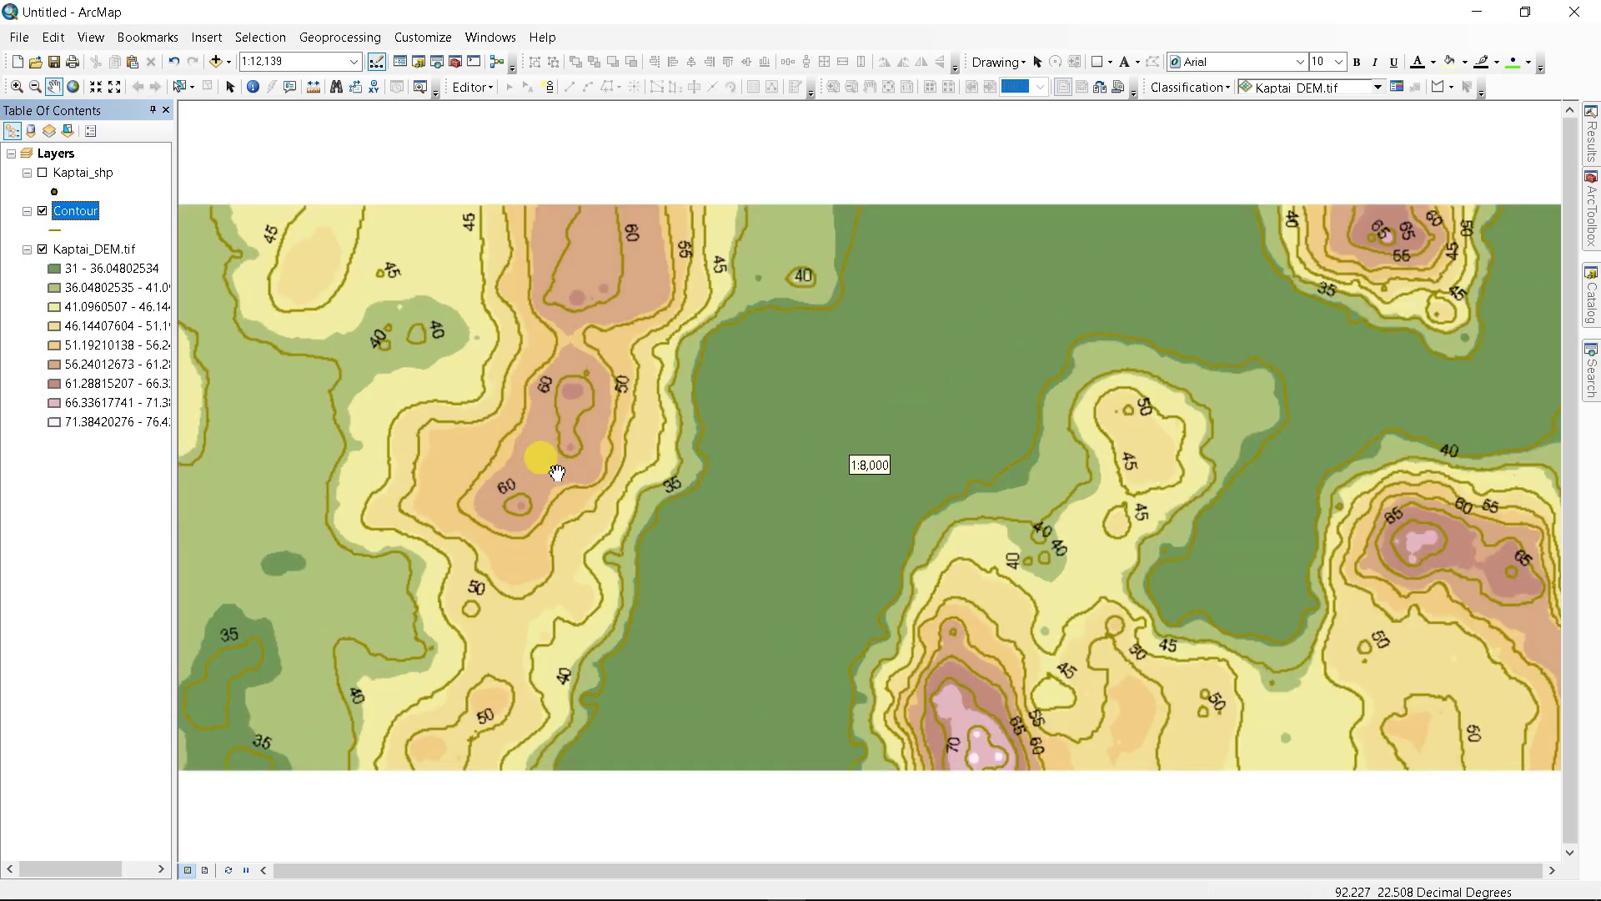